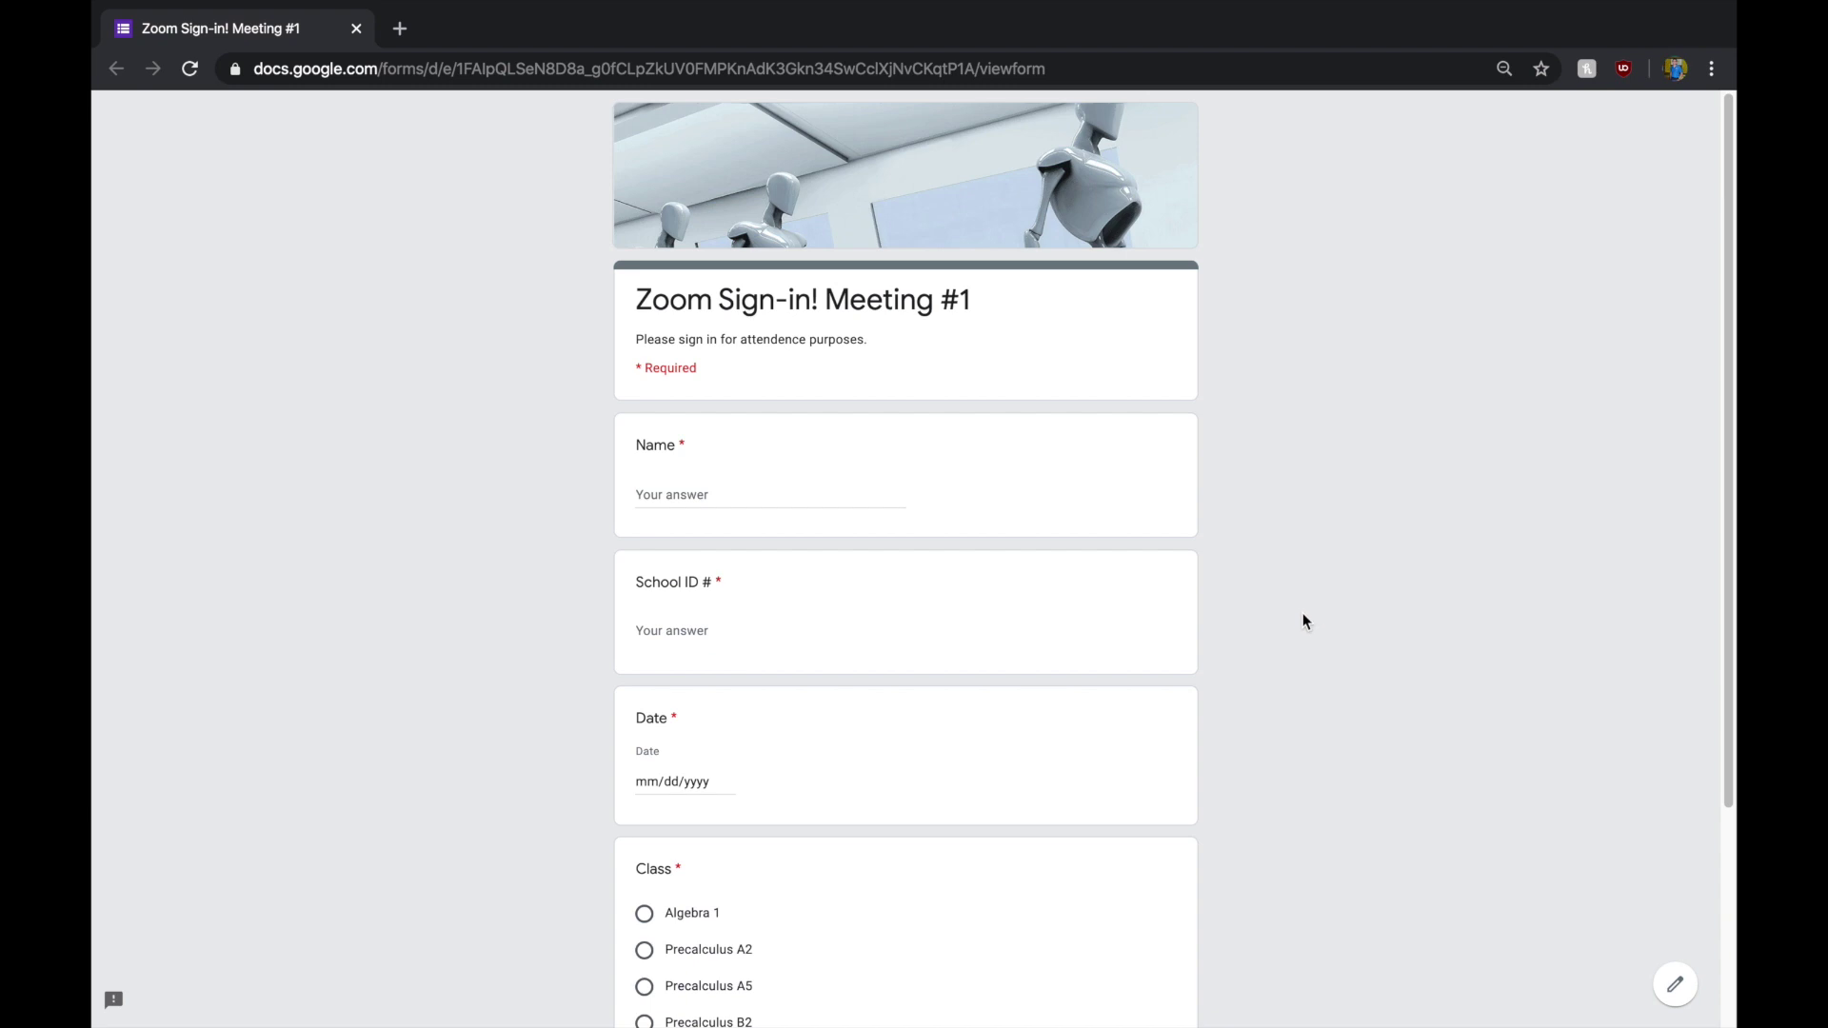
# - Search 'Google forms' in a new Chrome tab and enter Google Forms from its product page
pyautogui.scroll(-3, 1281, 505)
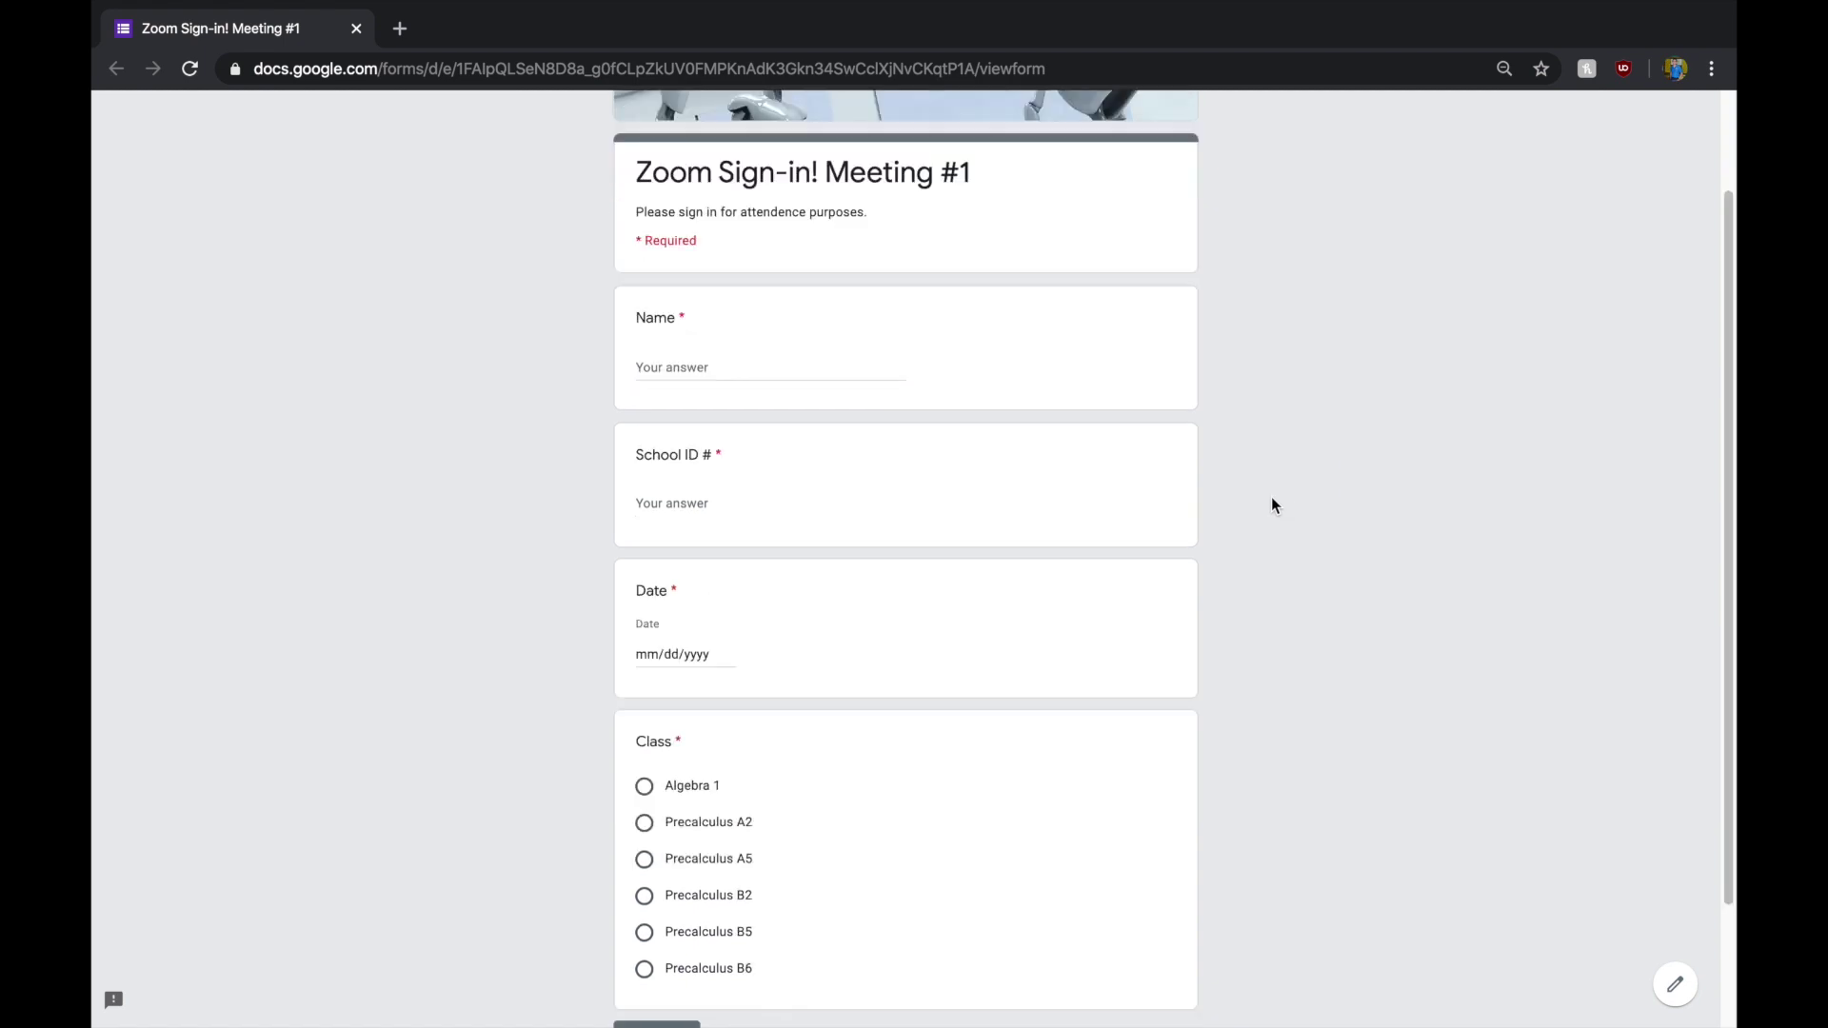
pyautogui.scroll(3, 1270, 498)
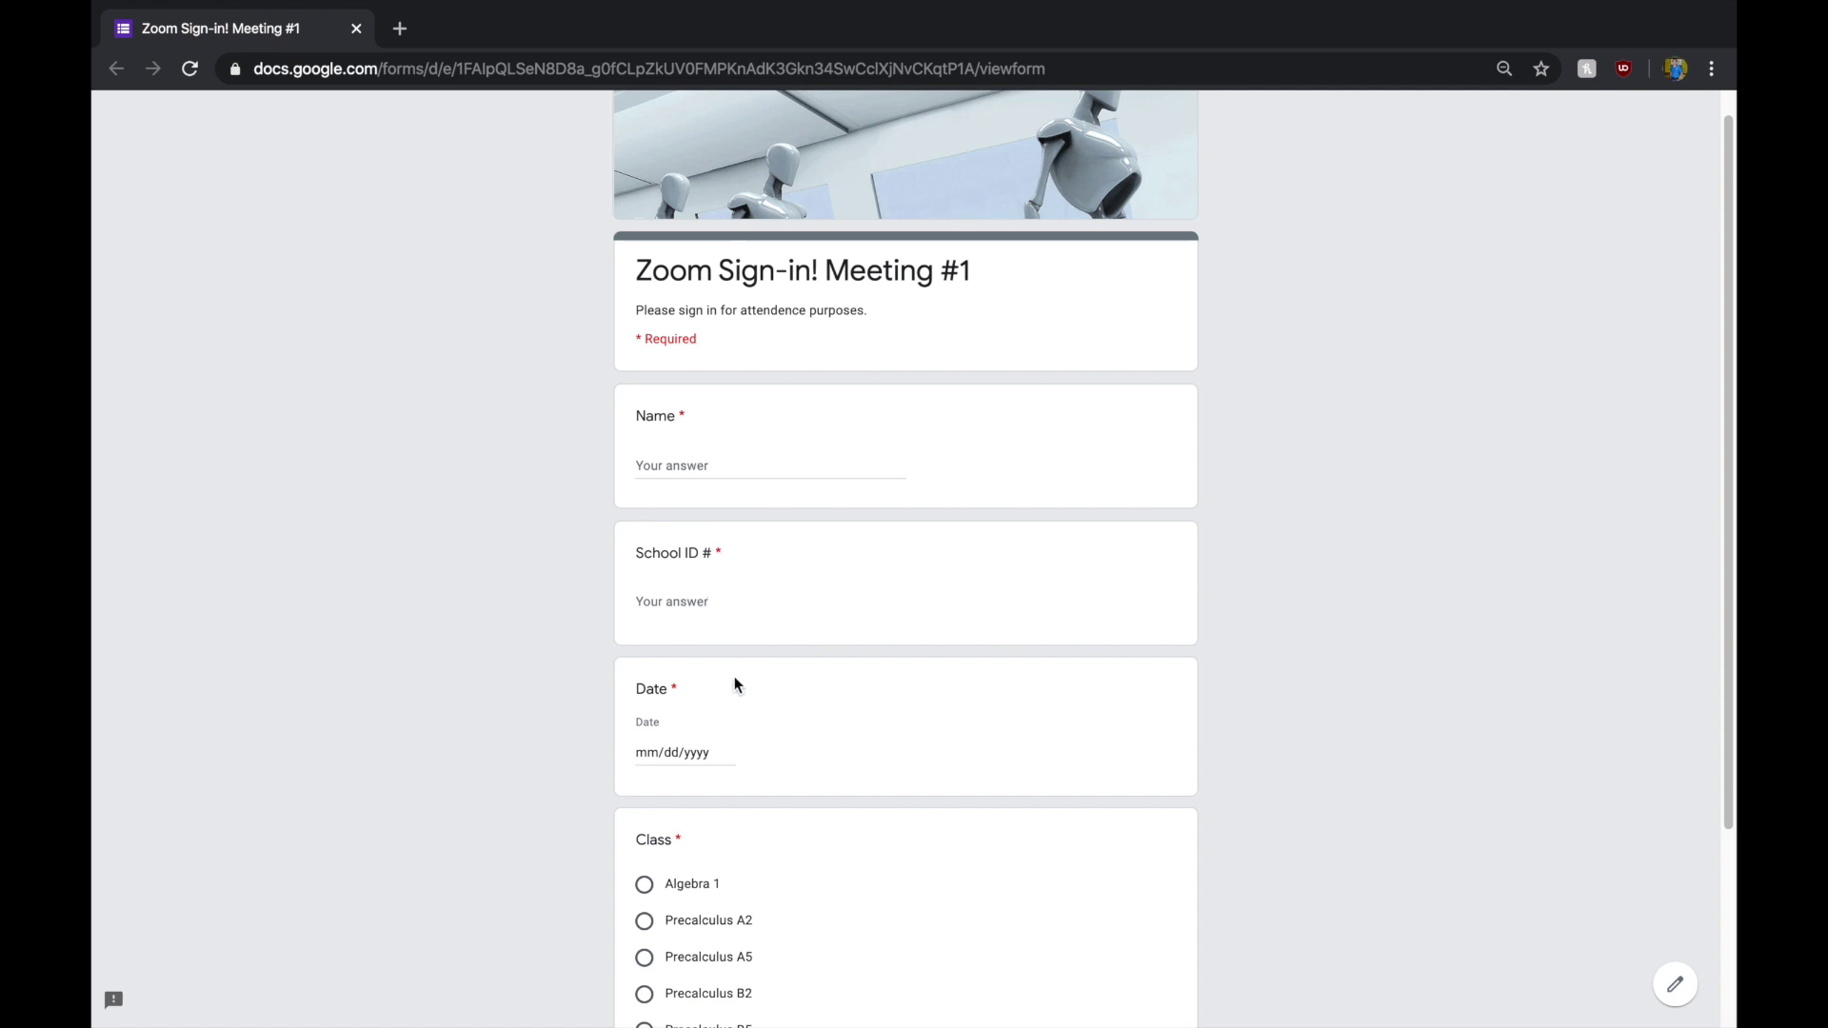
pyautogui.scroll(1, 951, 771)
pyautogui.scroll(-2, 946, 782)
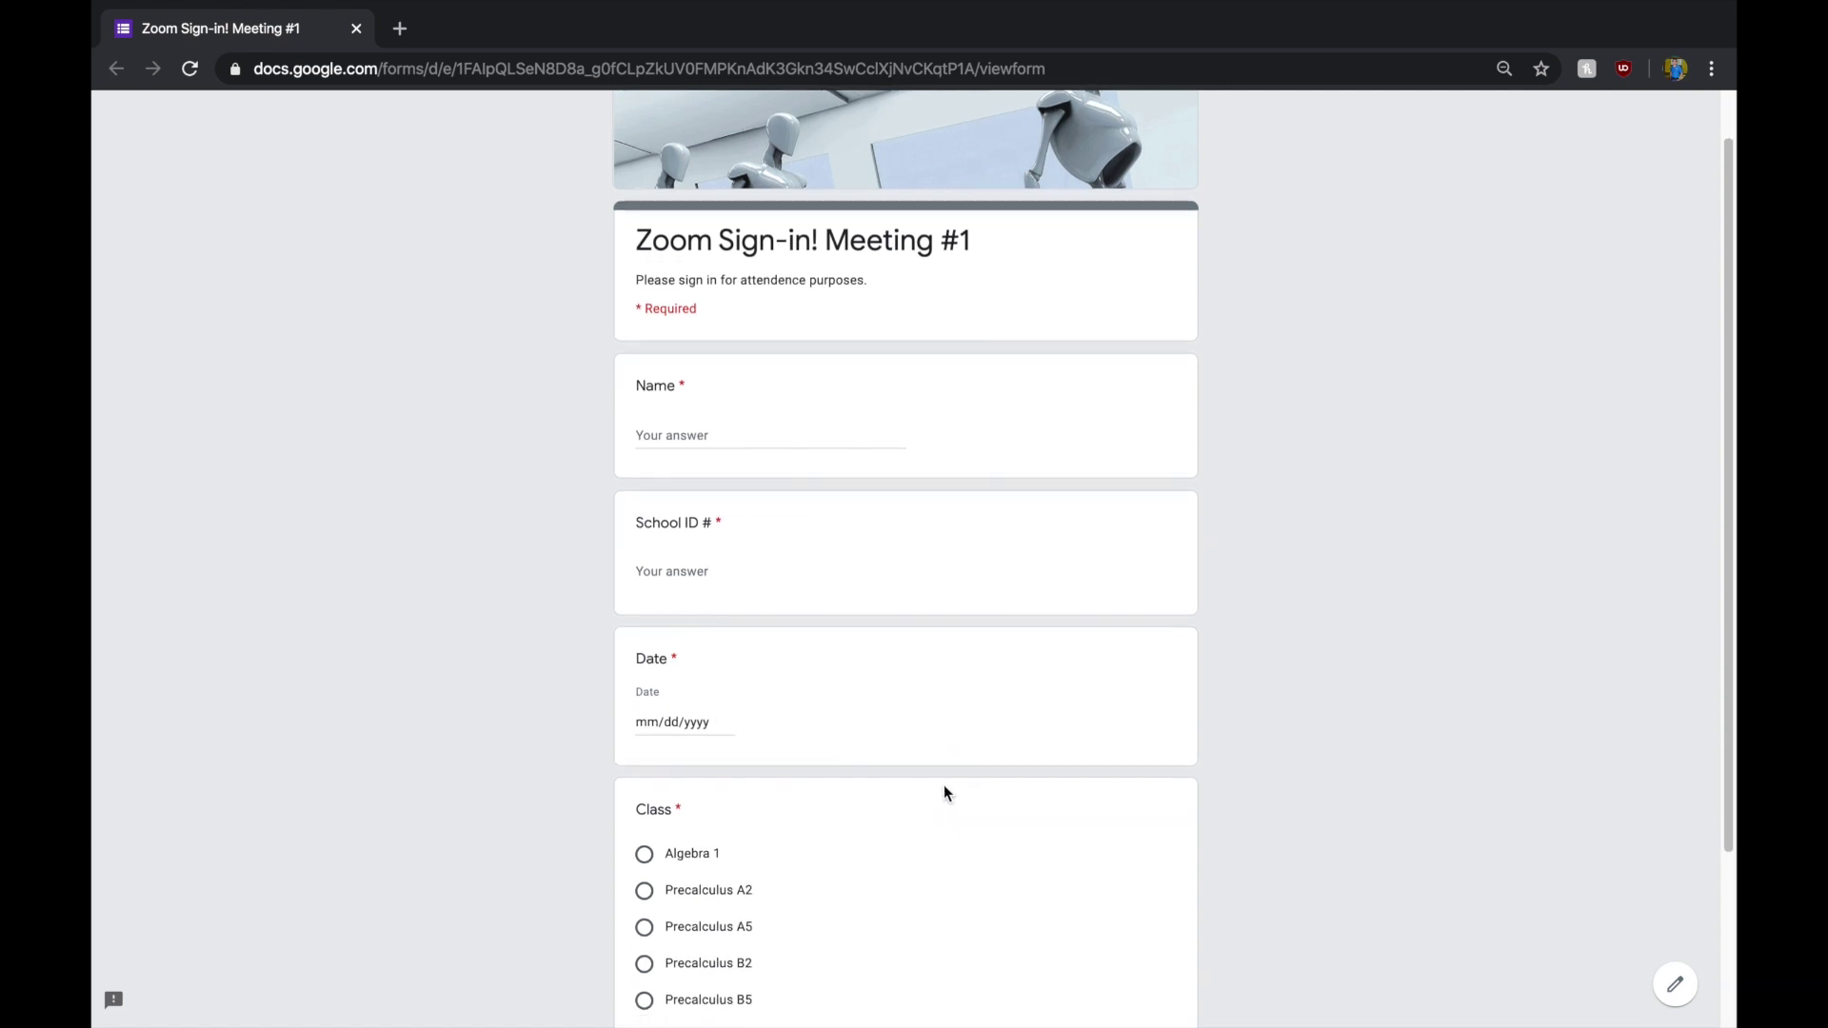
pyautogui.scroll(1, 962, 776)
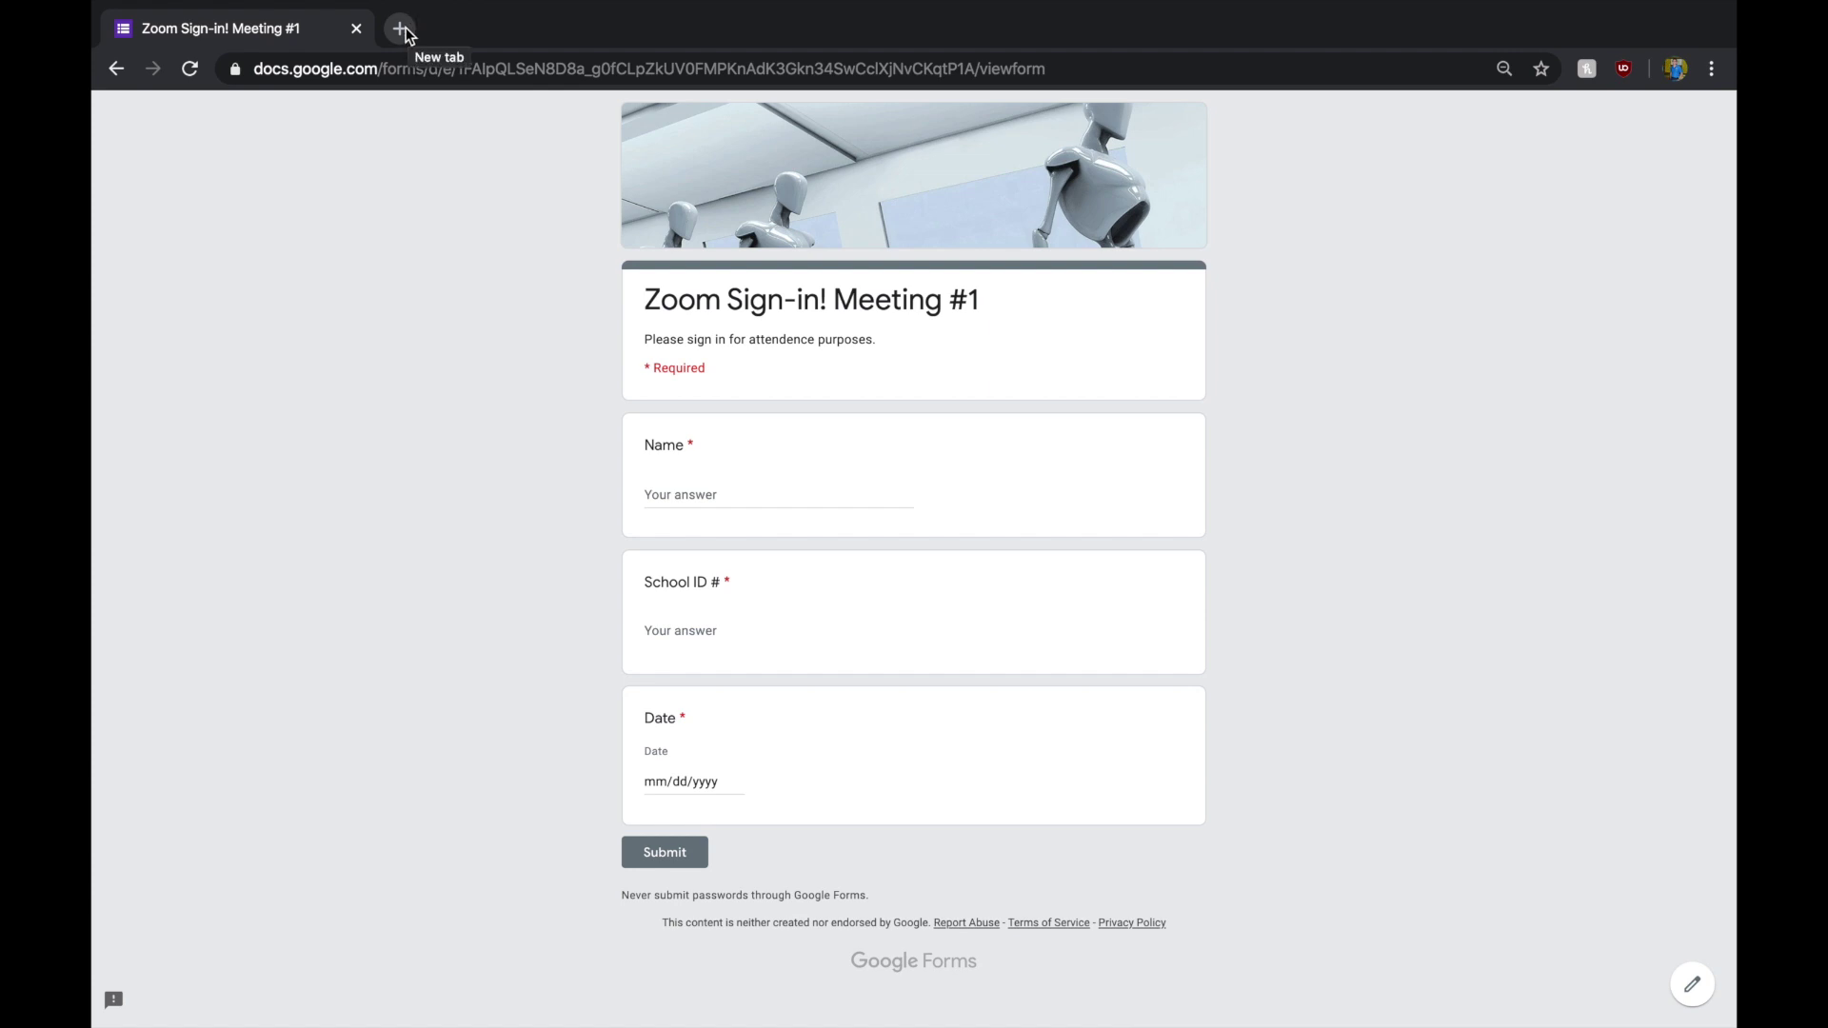
pyautogui.click(407, 29)
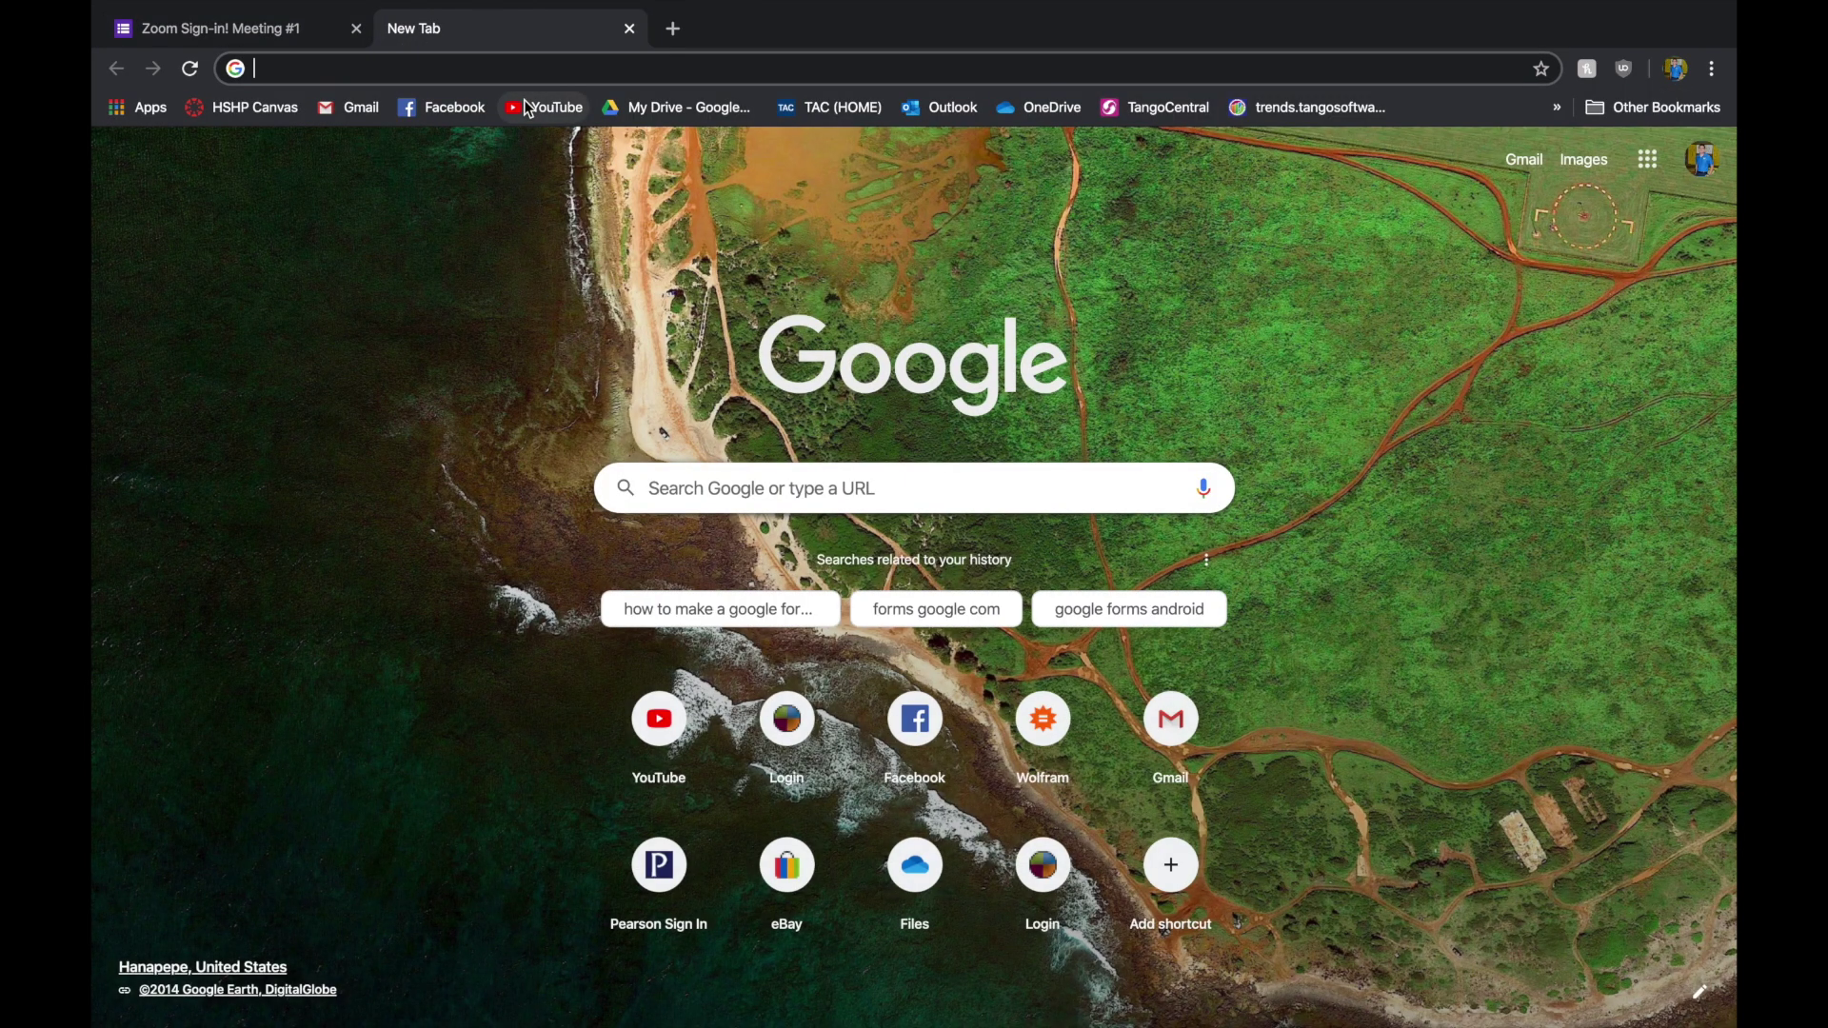
pyautogui.write('Google forms')
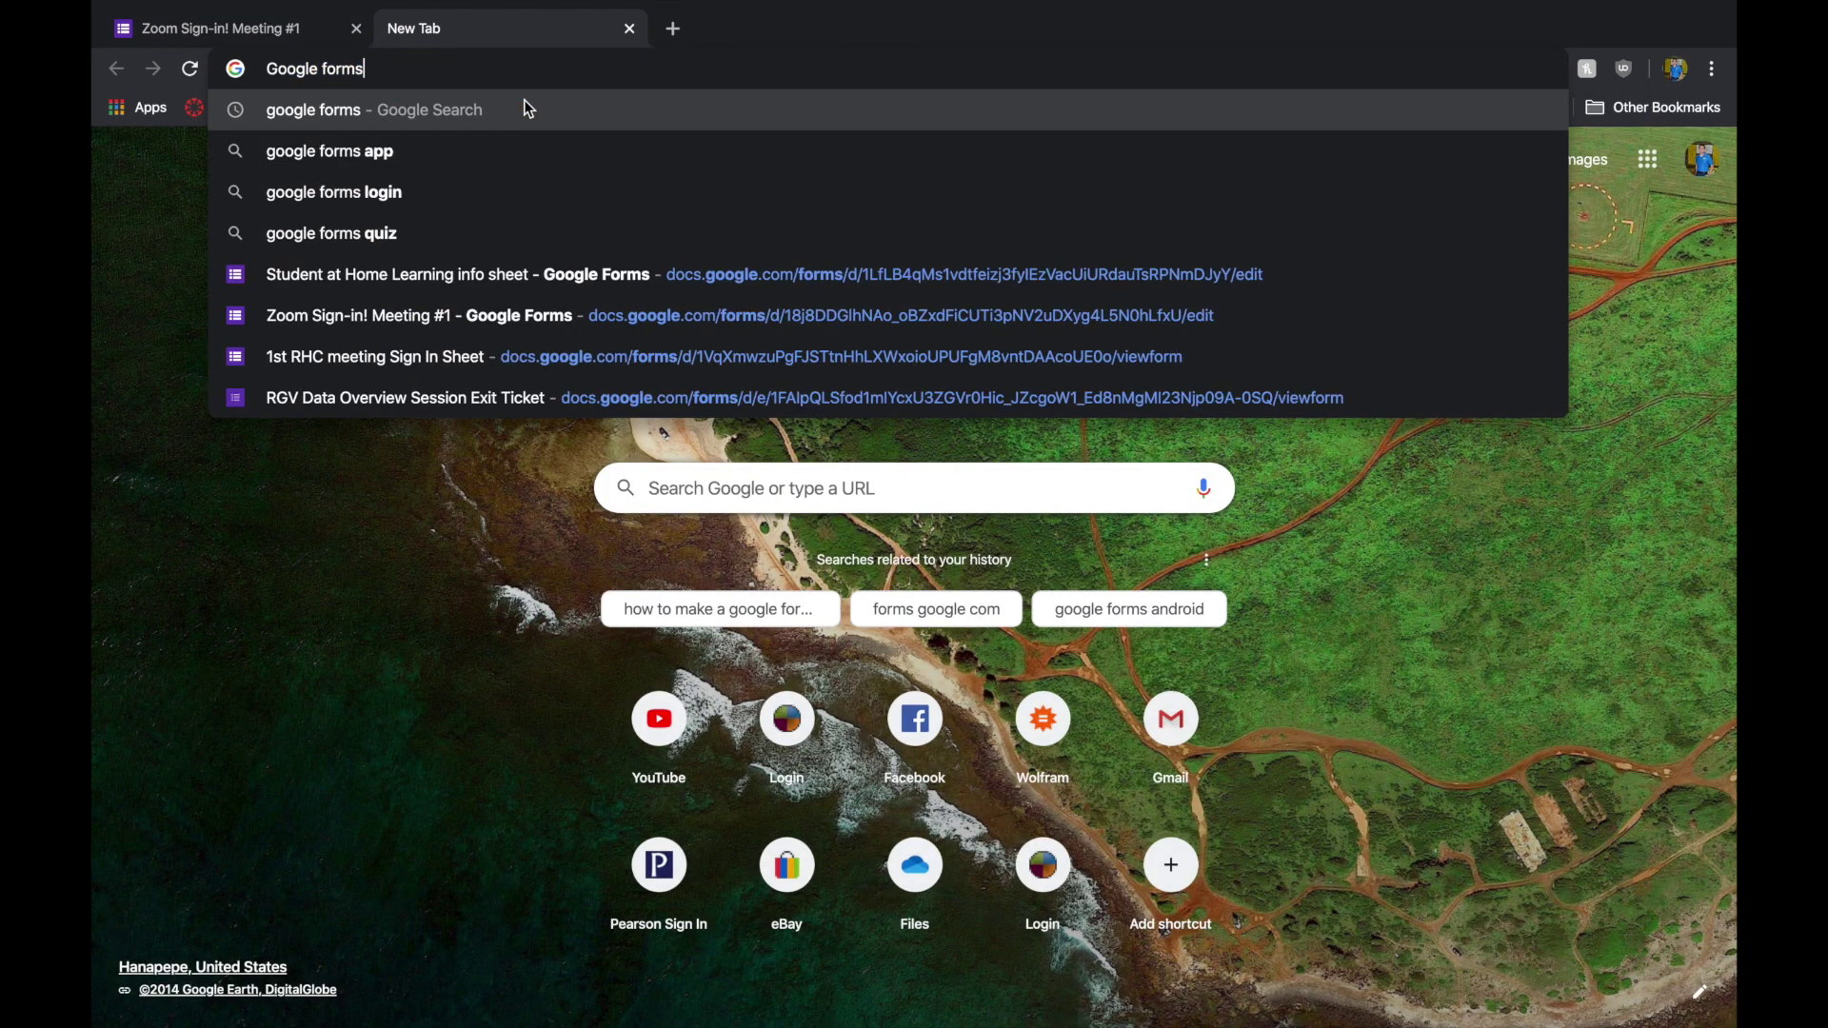
pyautogui.click(530, 109)
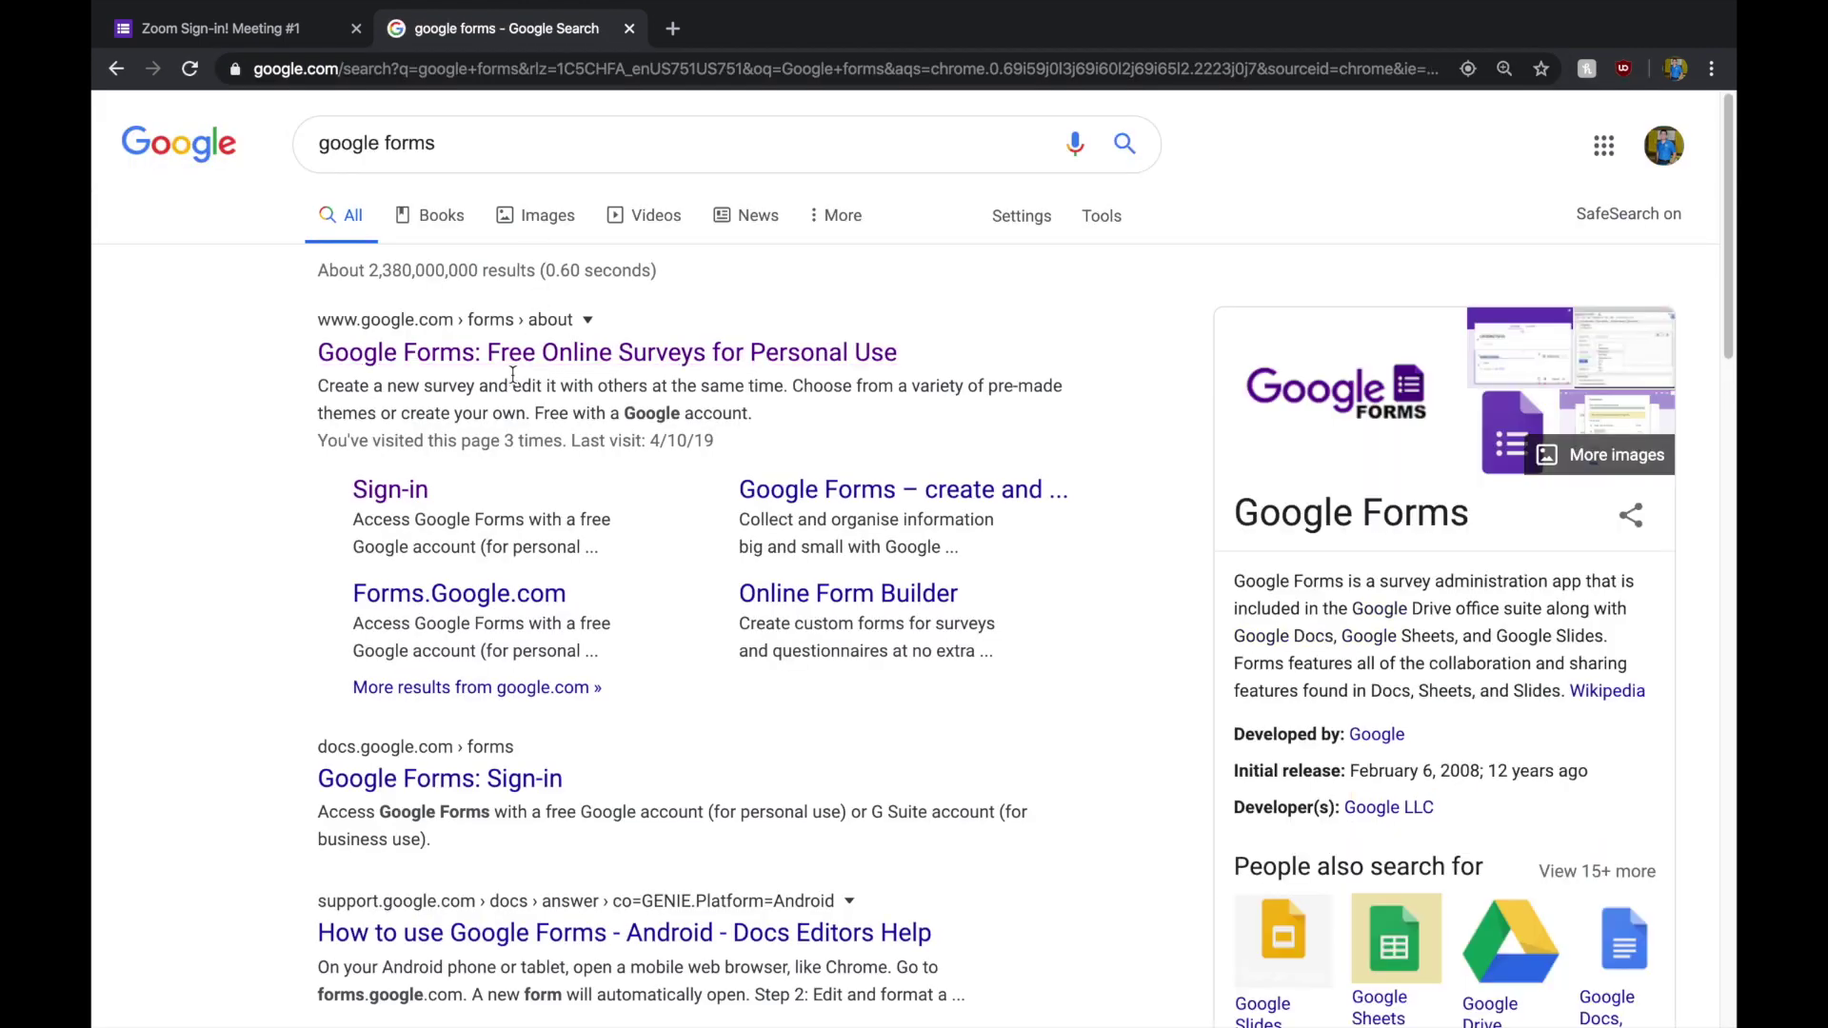
pyautogui.click(514, 355)
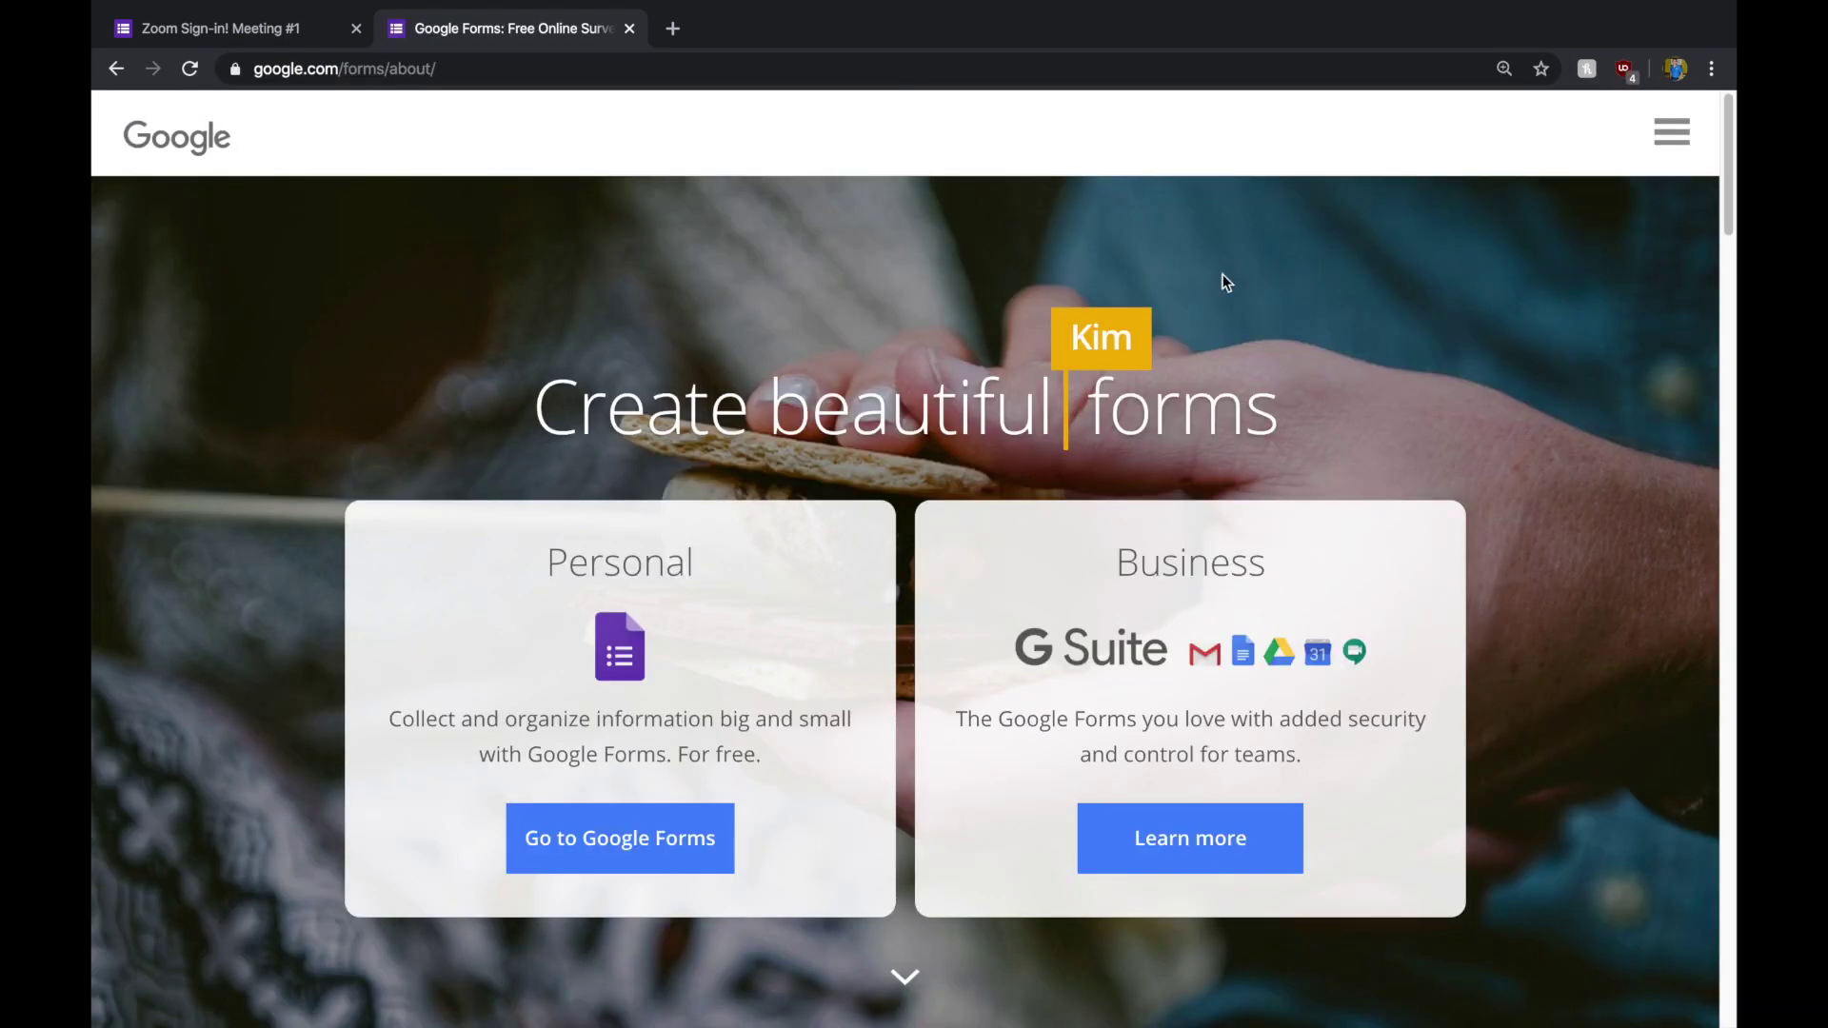
pyautogui.click(616, 840)
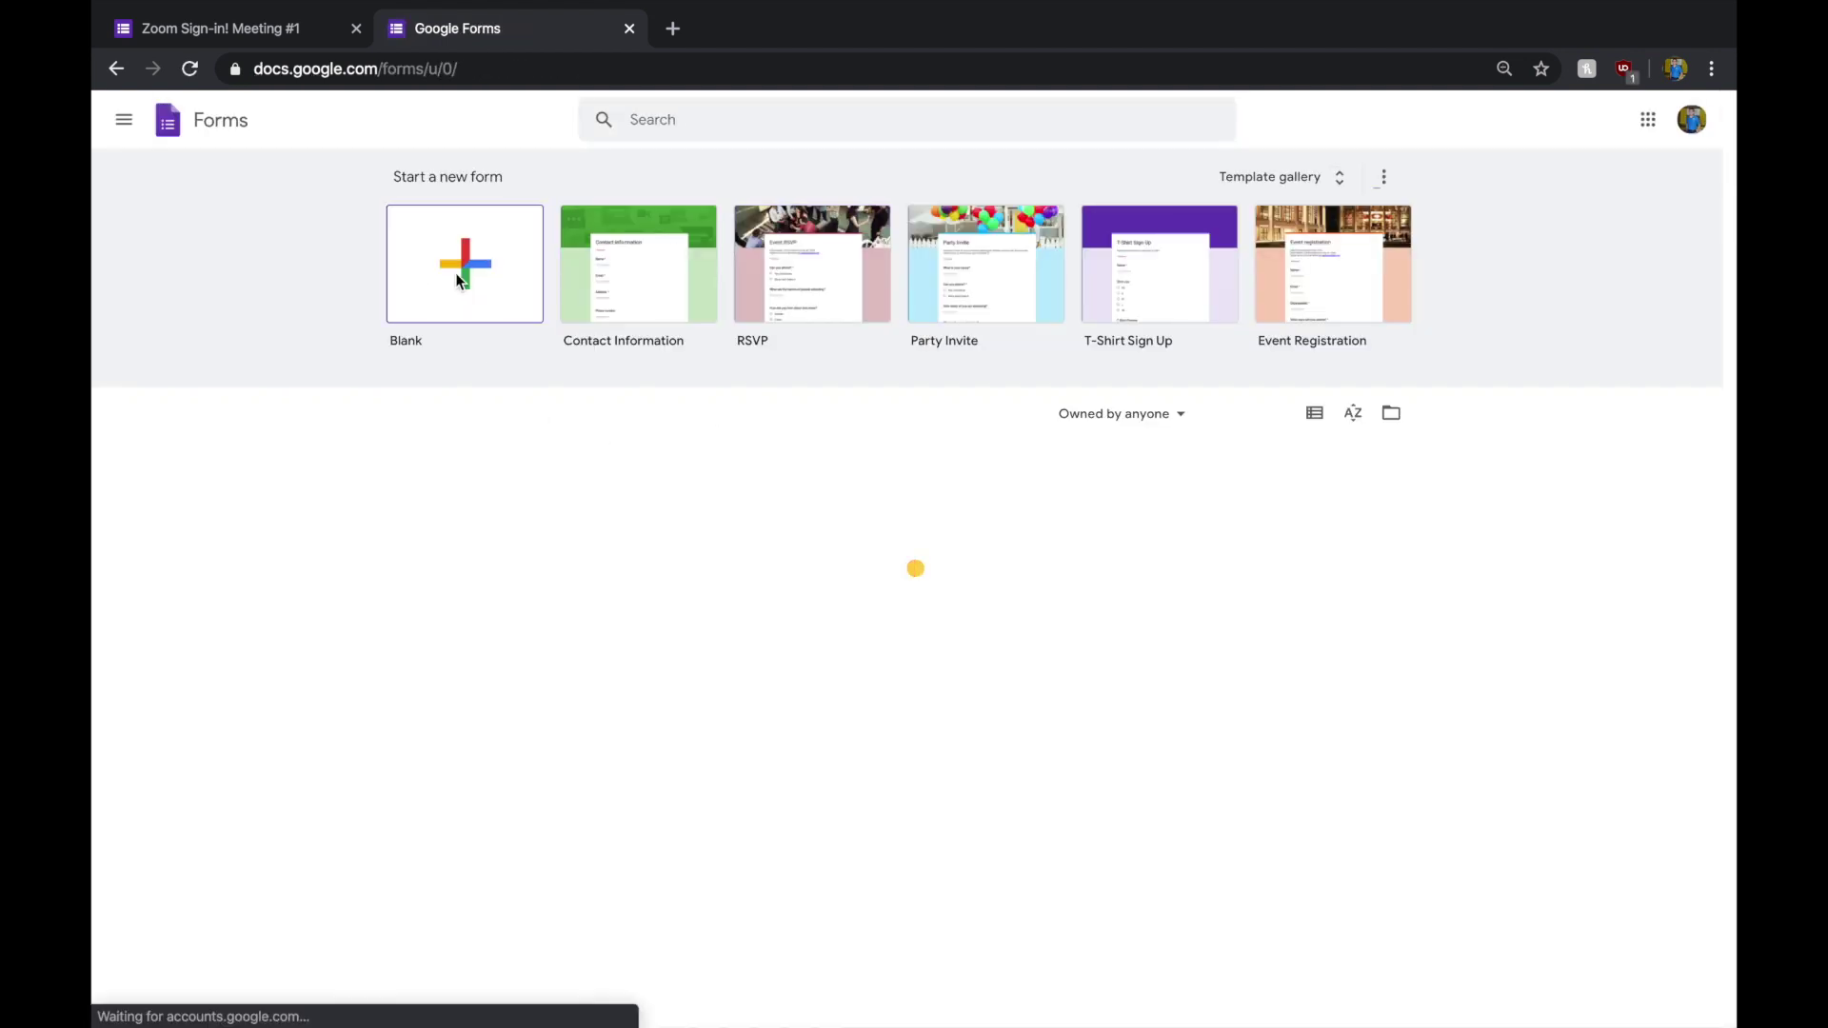
# - Start a blank form and title it 'Zoom Meeting #1'
pyautogui.click(455, 272)
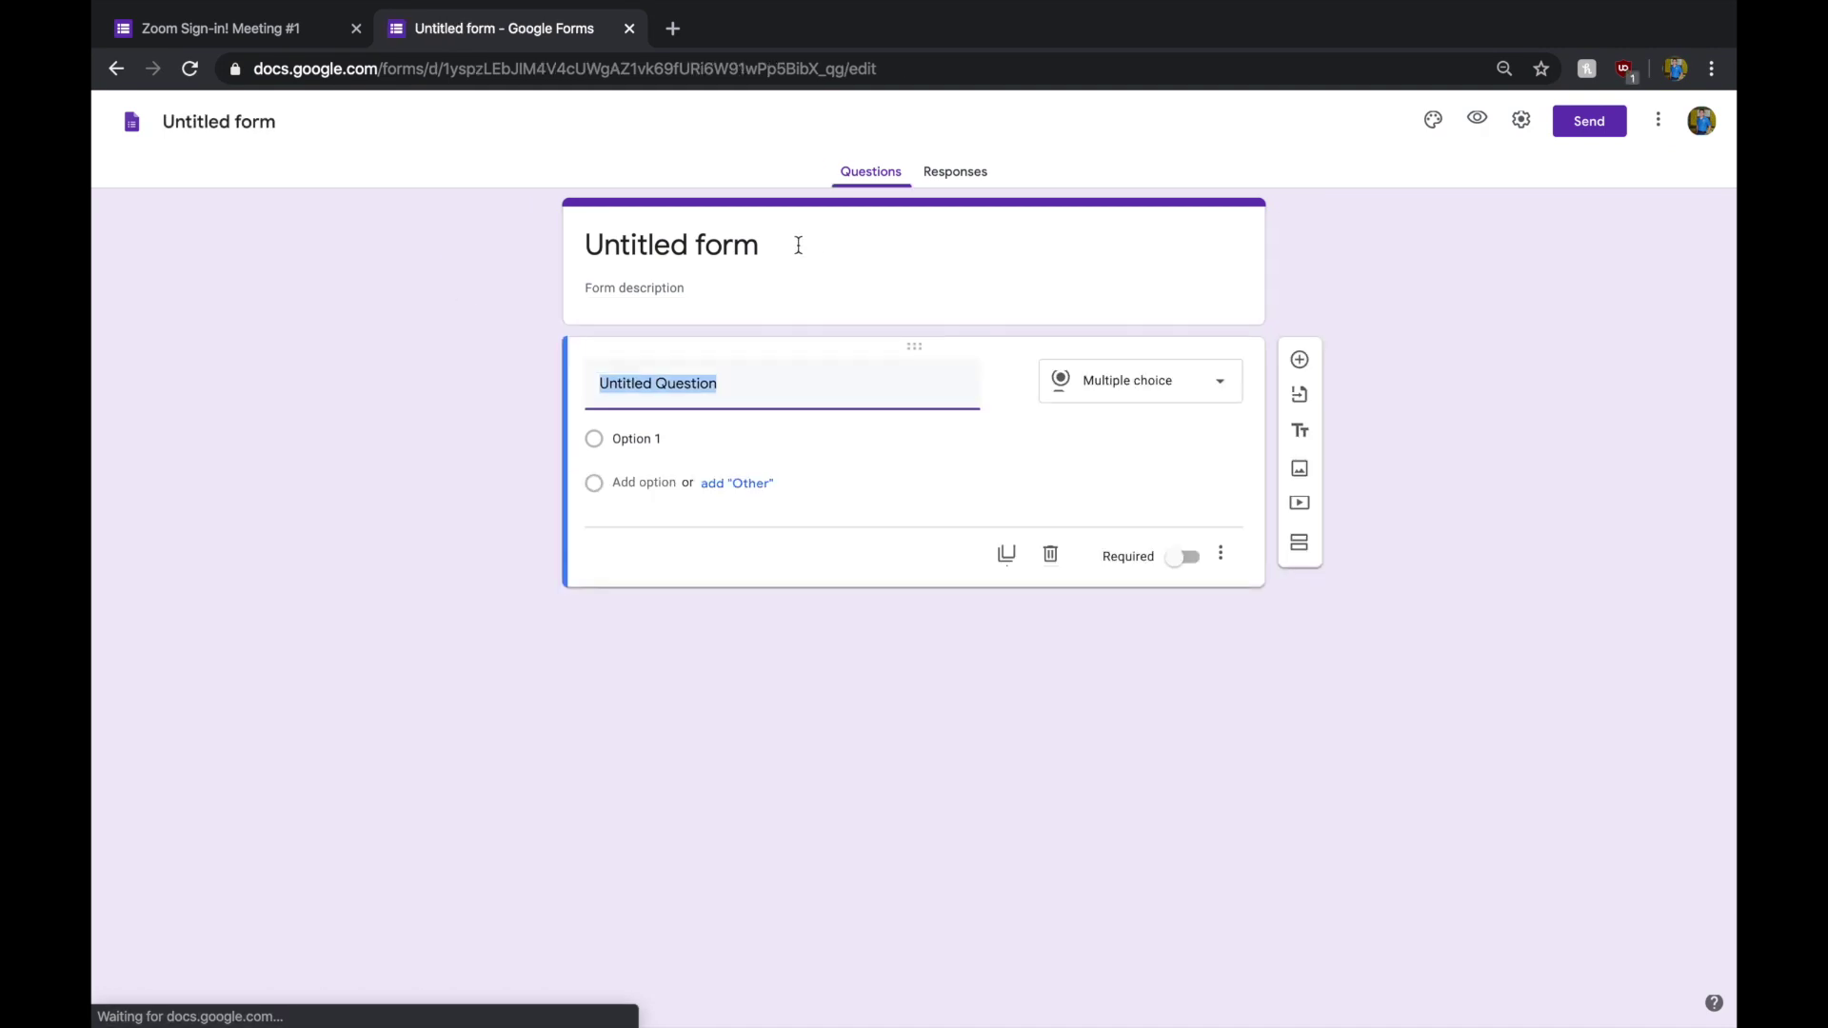
pyautogui.click(842, 245)
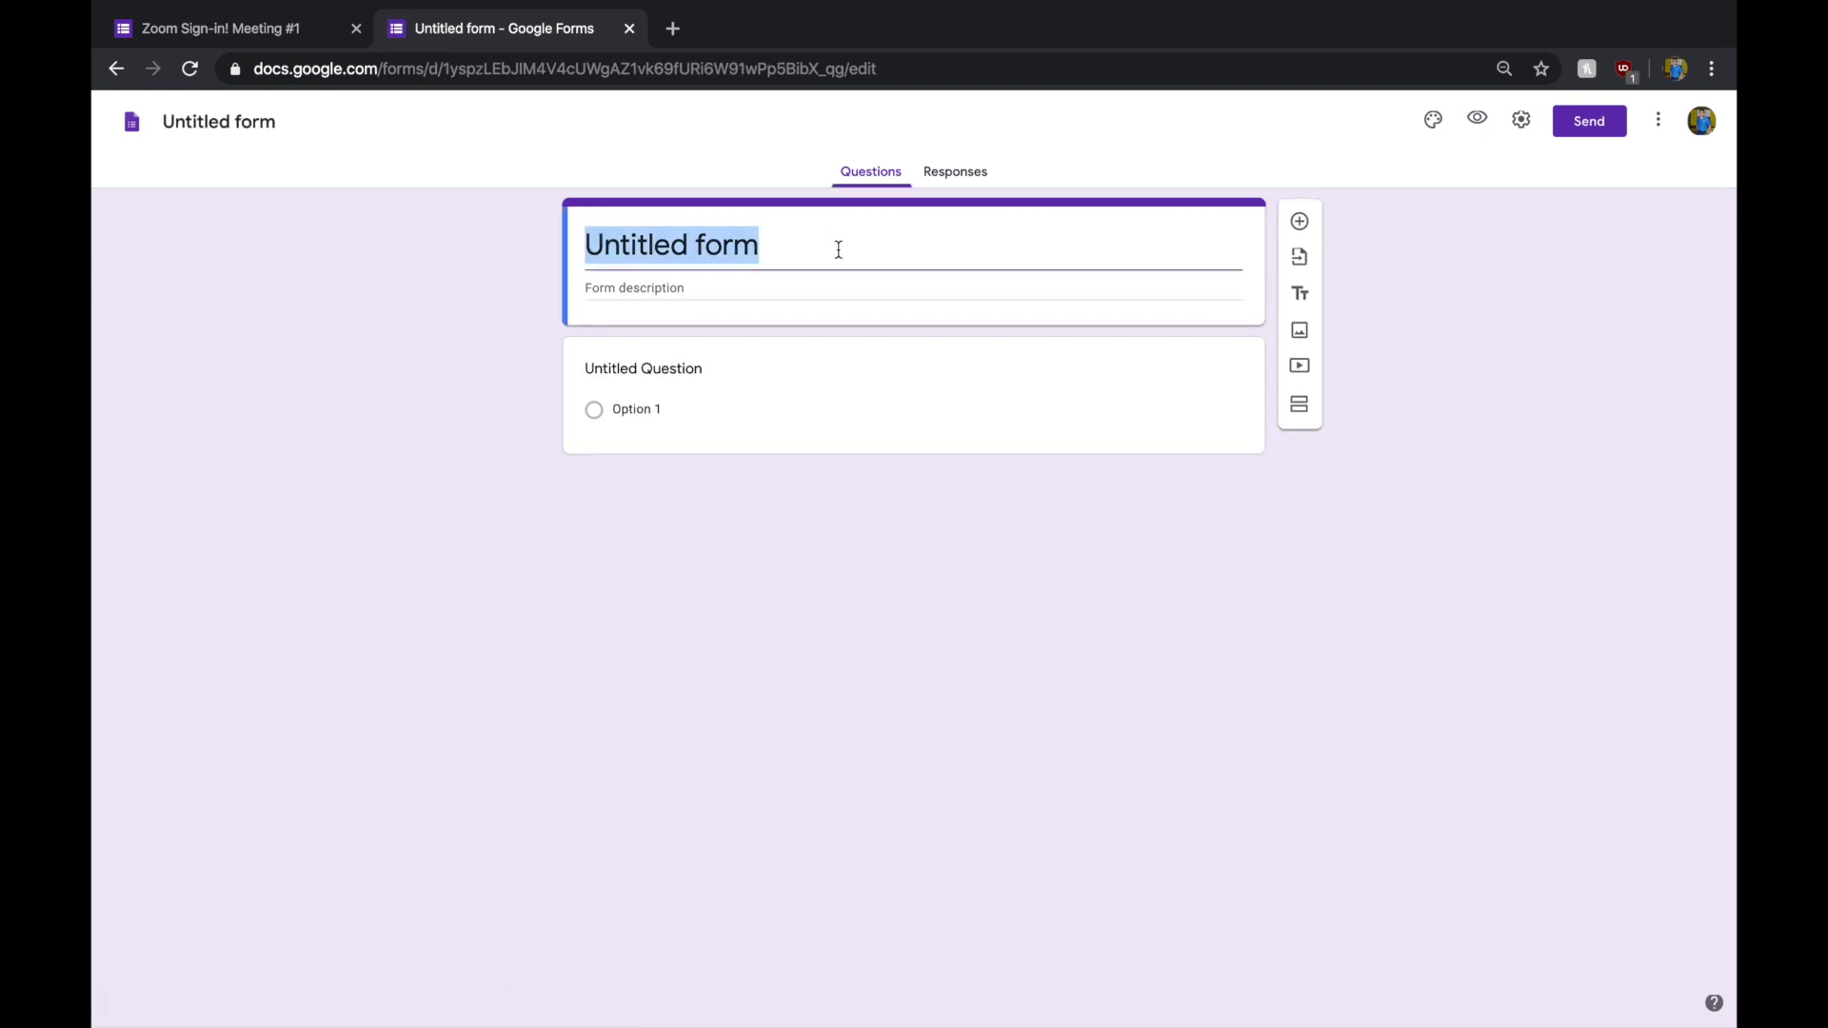
pyautogui.write('Zoome')
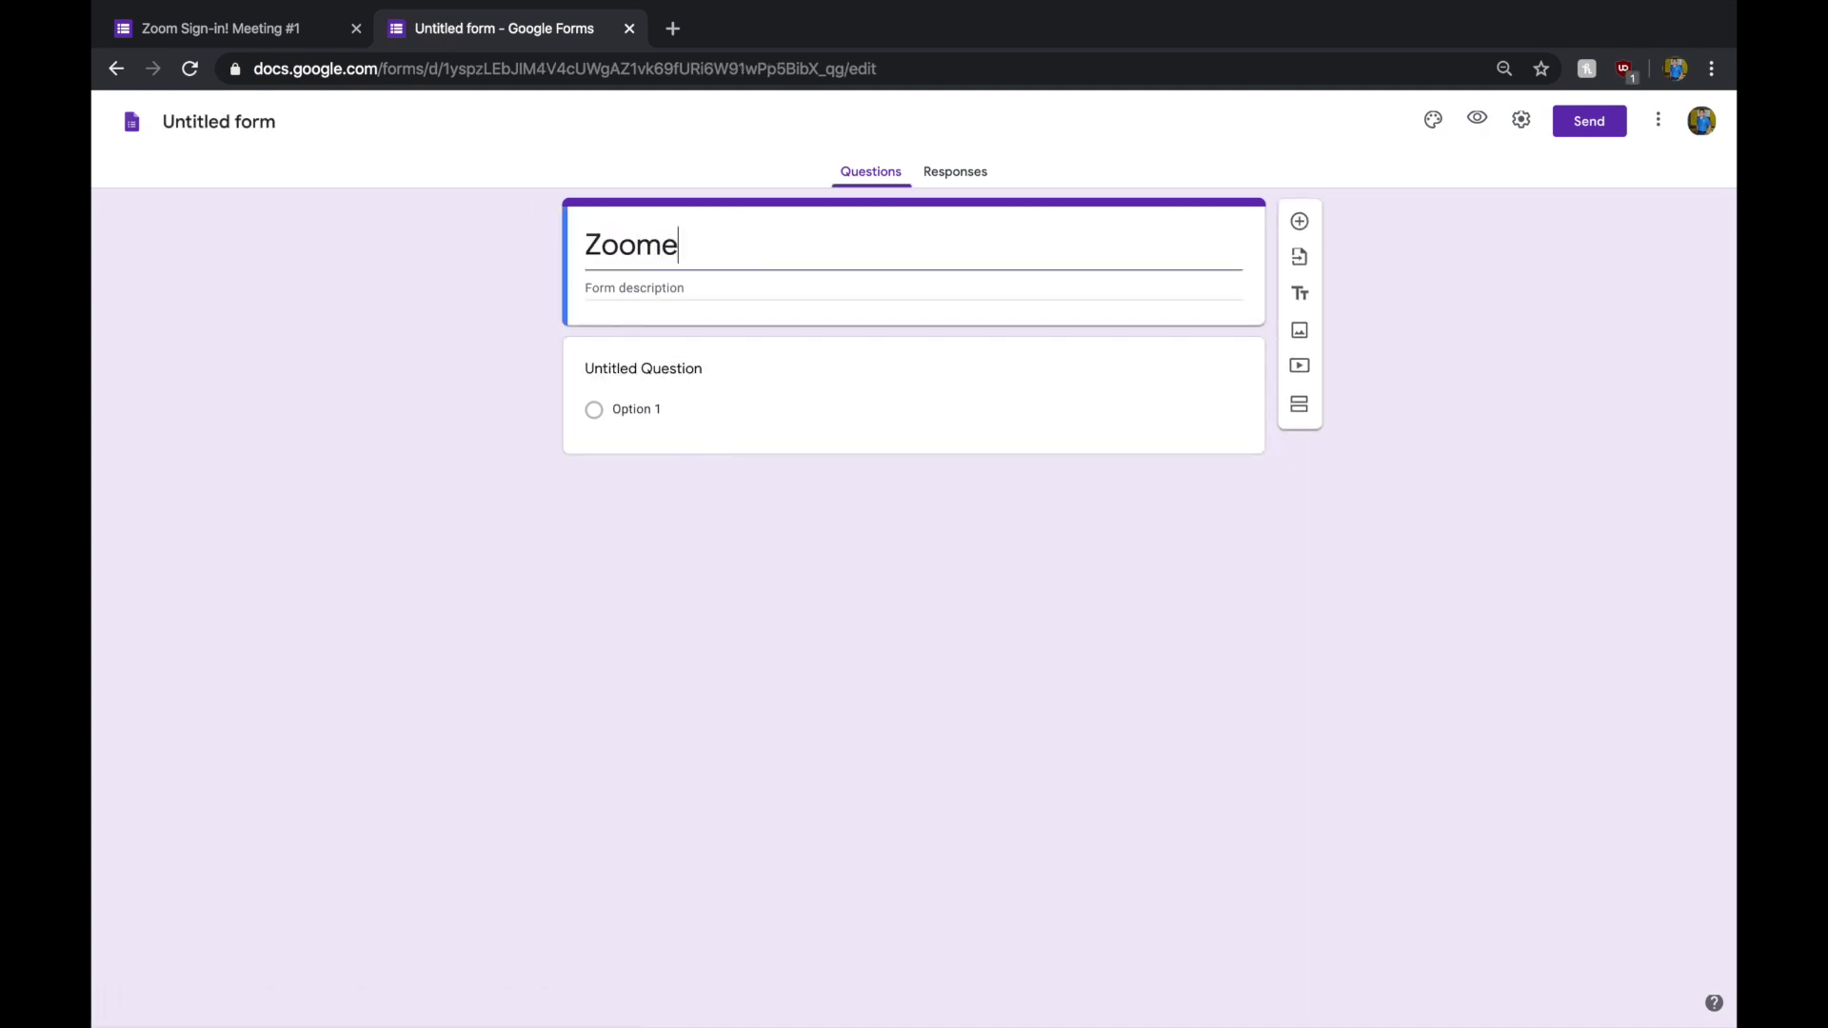
pyautogui.press('BackSpace')
pyautogui.write('Meeting ')
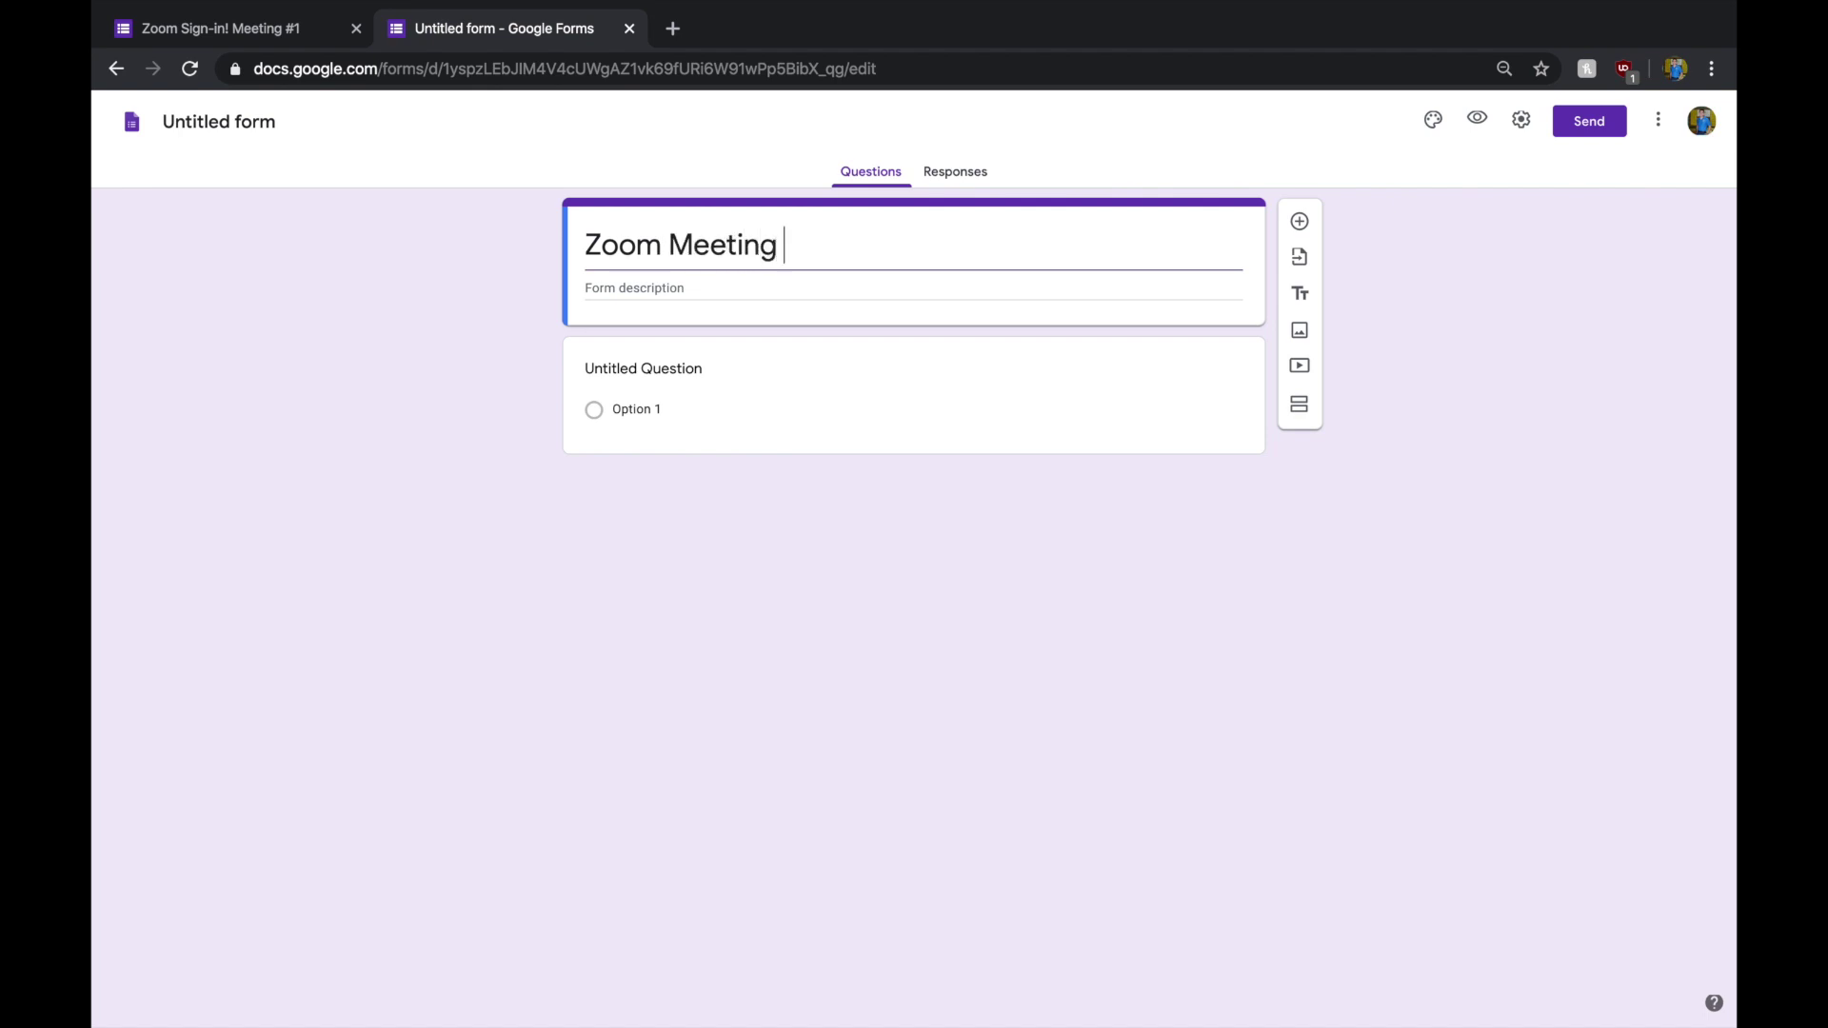
pyautogui.write('#1')
# - Add the form description 'Attendance'
pyautogui.click(865, 285)
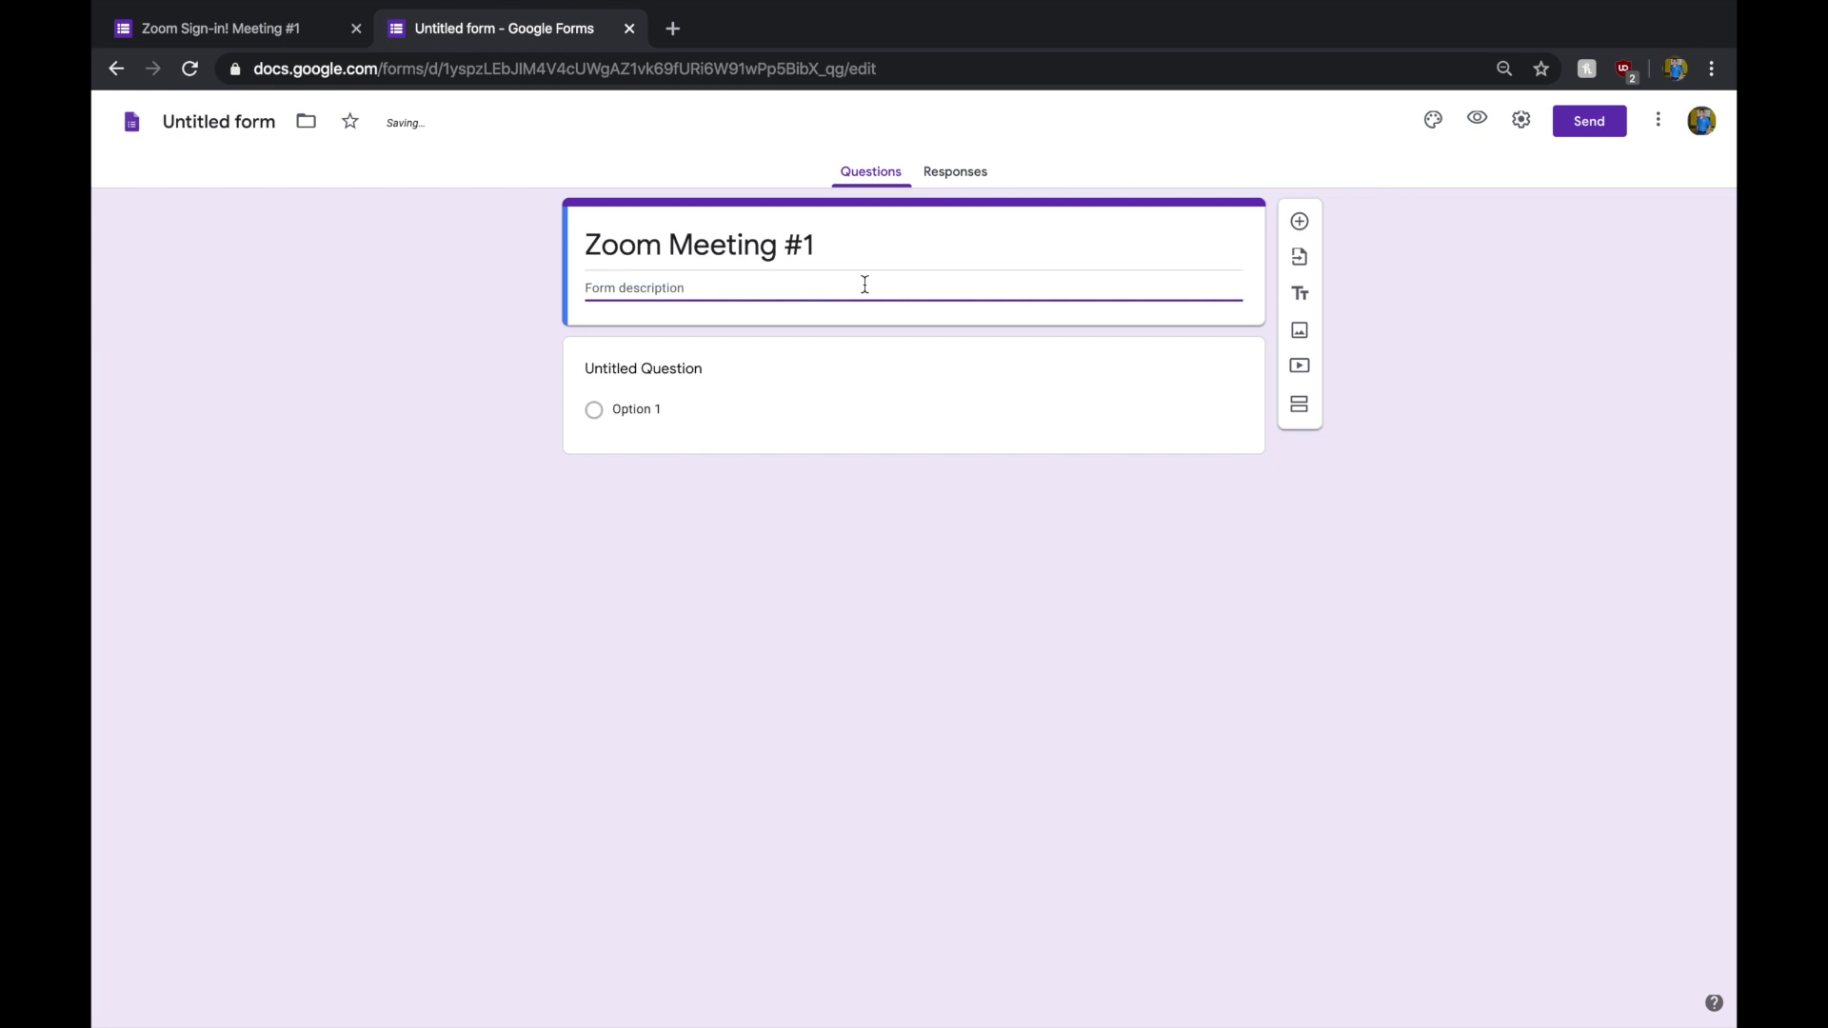
pyautogui.write('Attendance')
pyautogui.click(1049, 388)
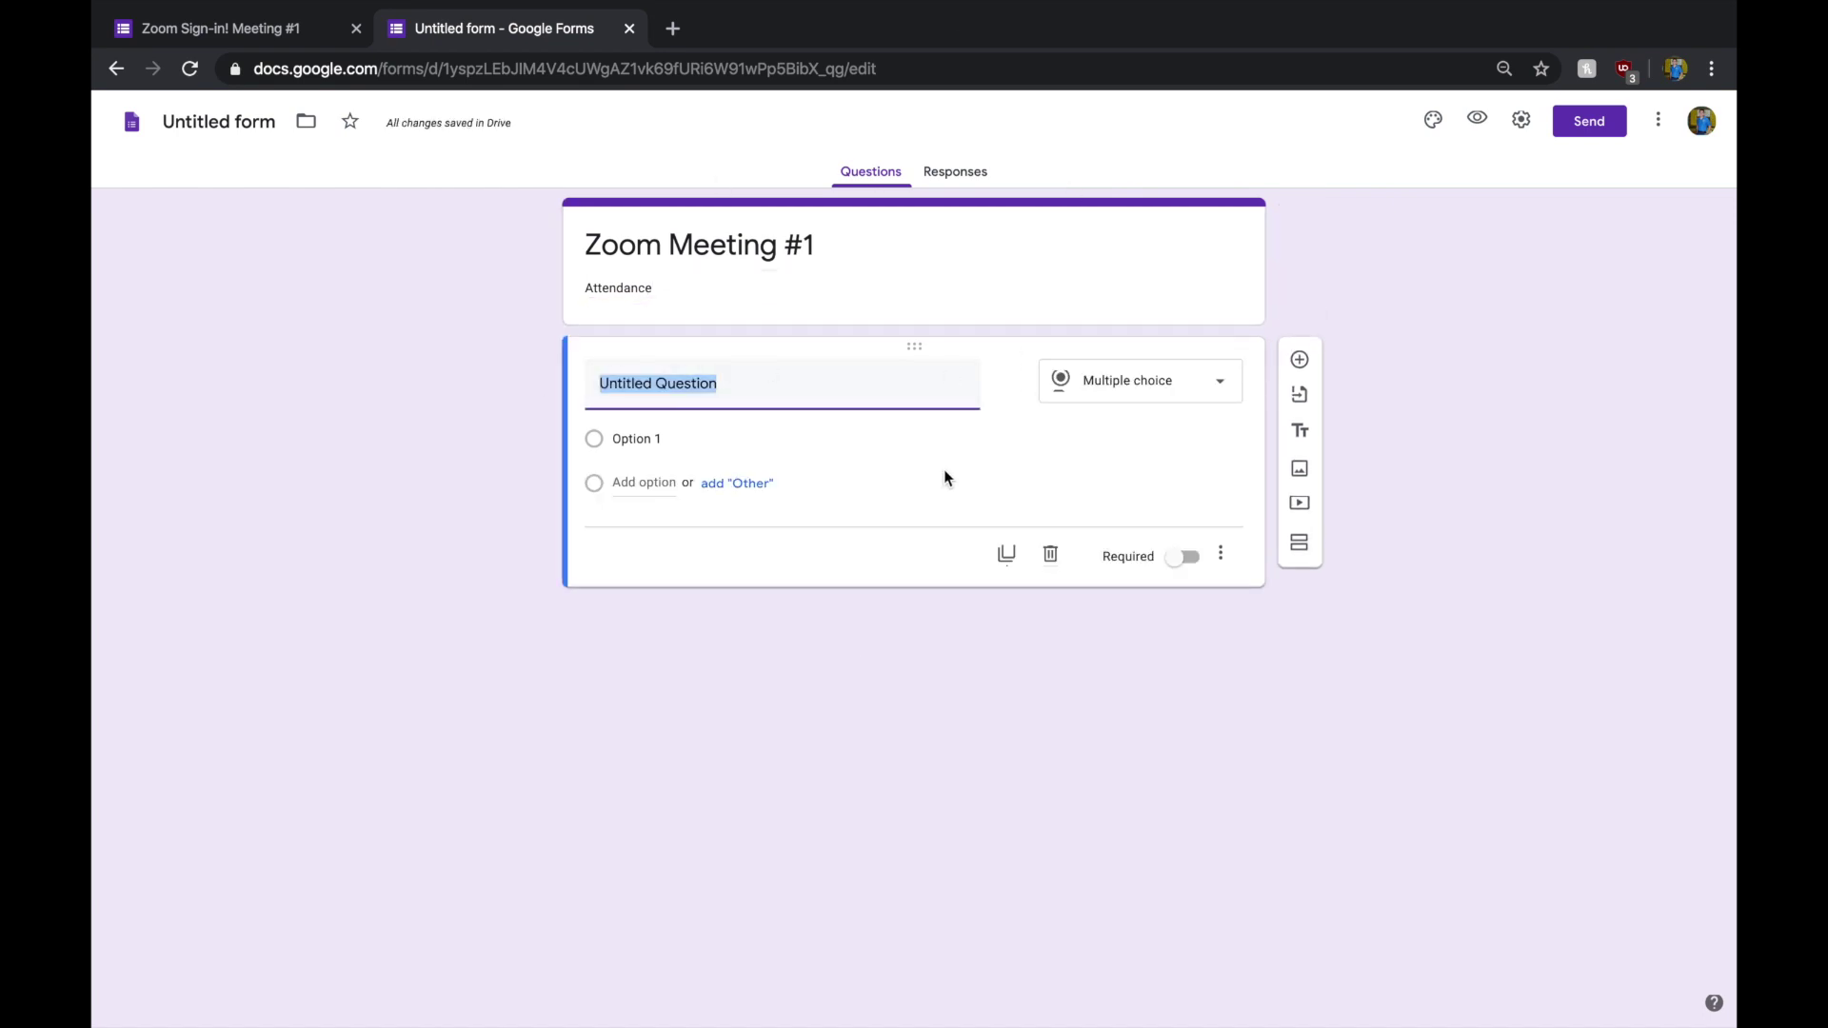
# - Title the first question 'Name' and add 'ID#' and 'Class Period' questions
pyautogui.write('Name')
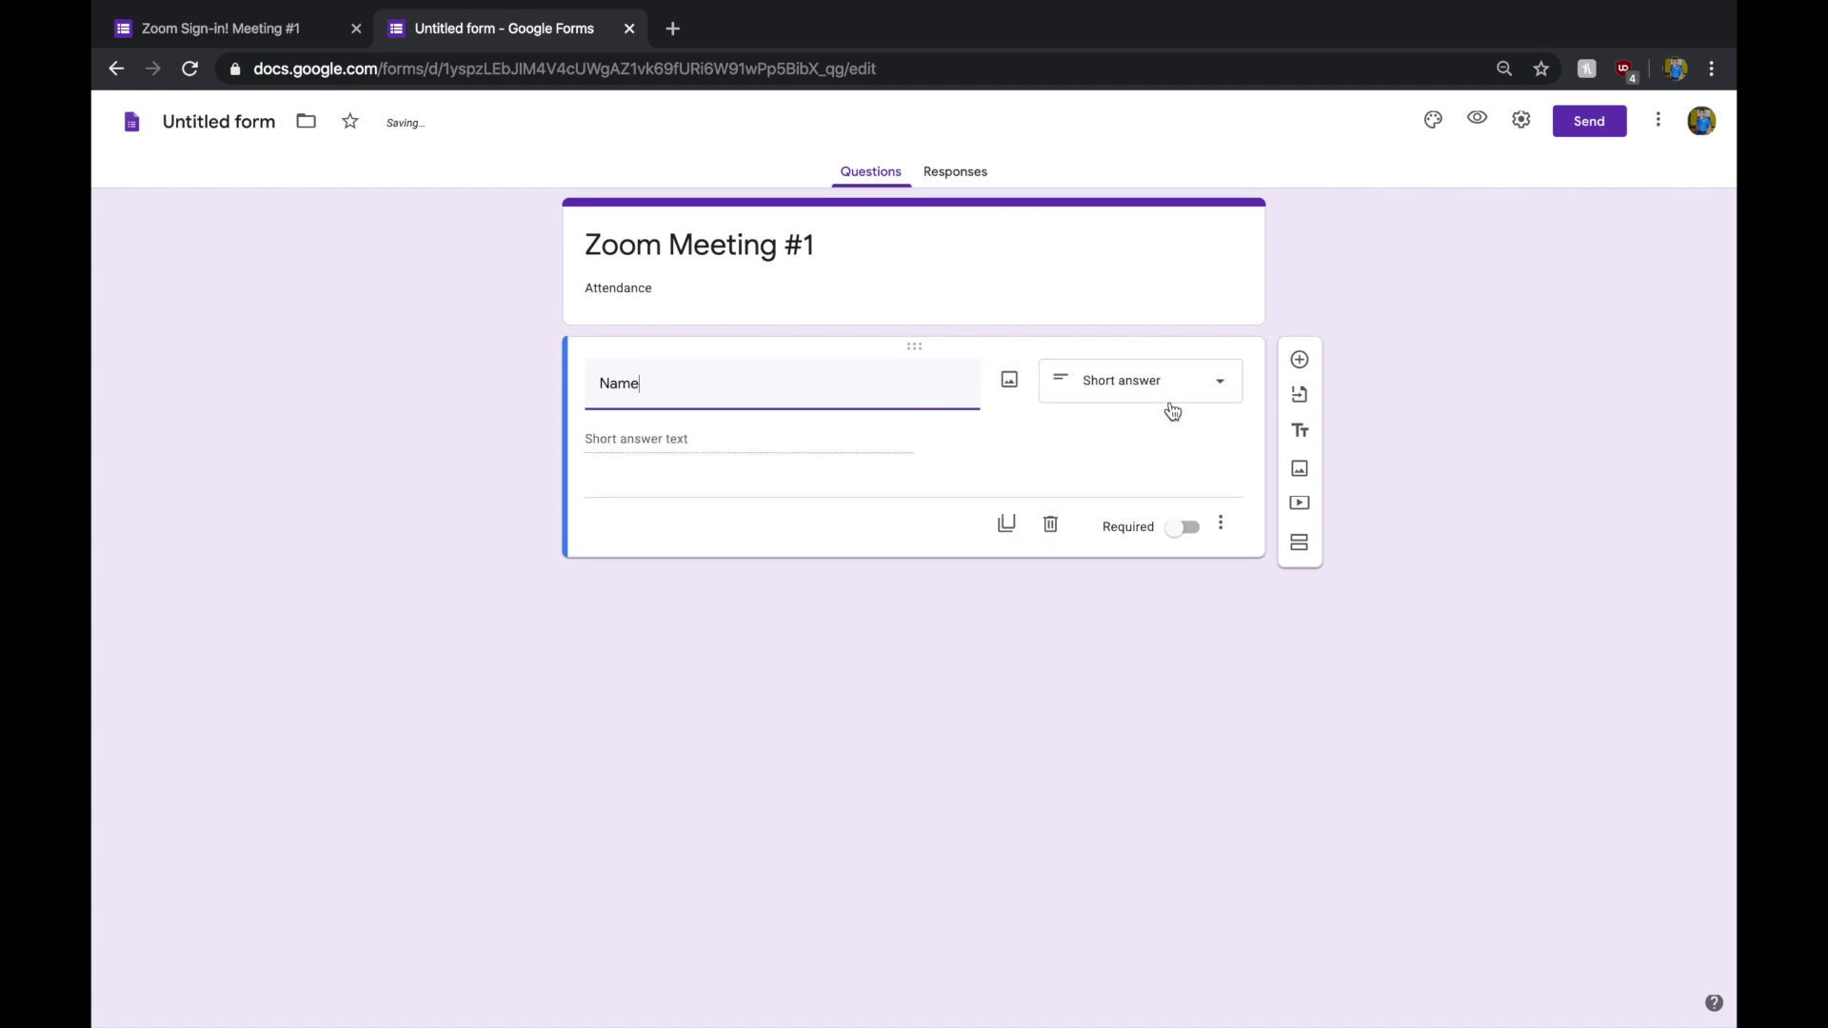
pyautogui.click(1299, 359)
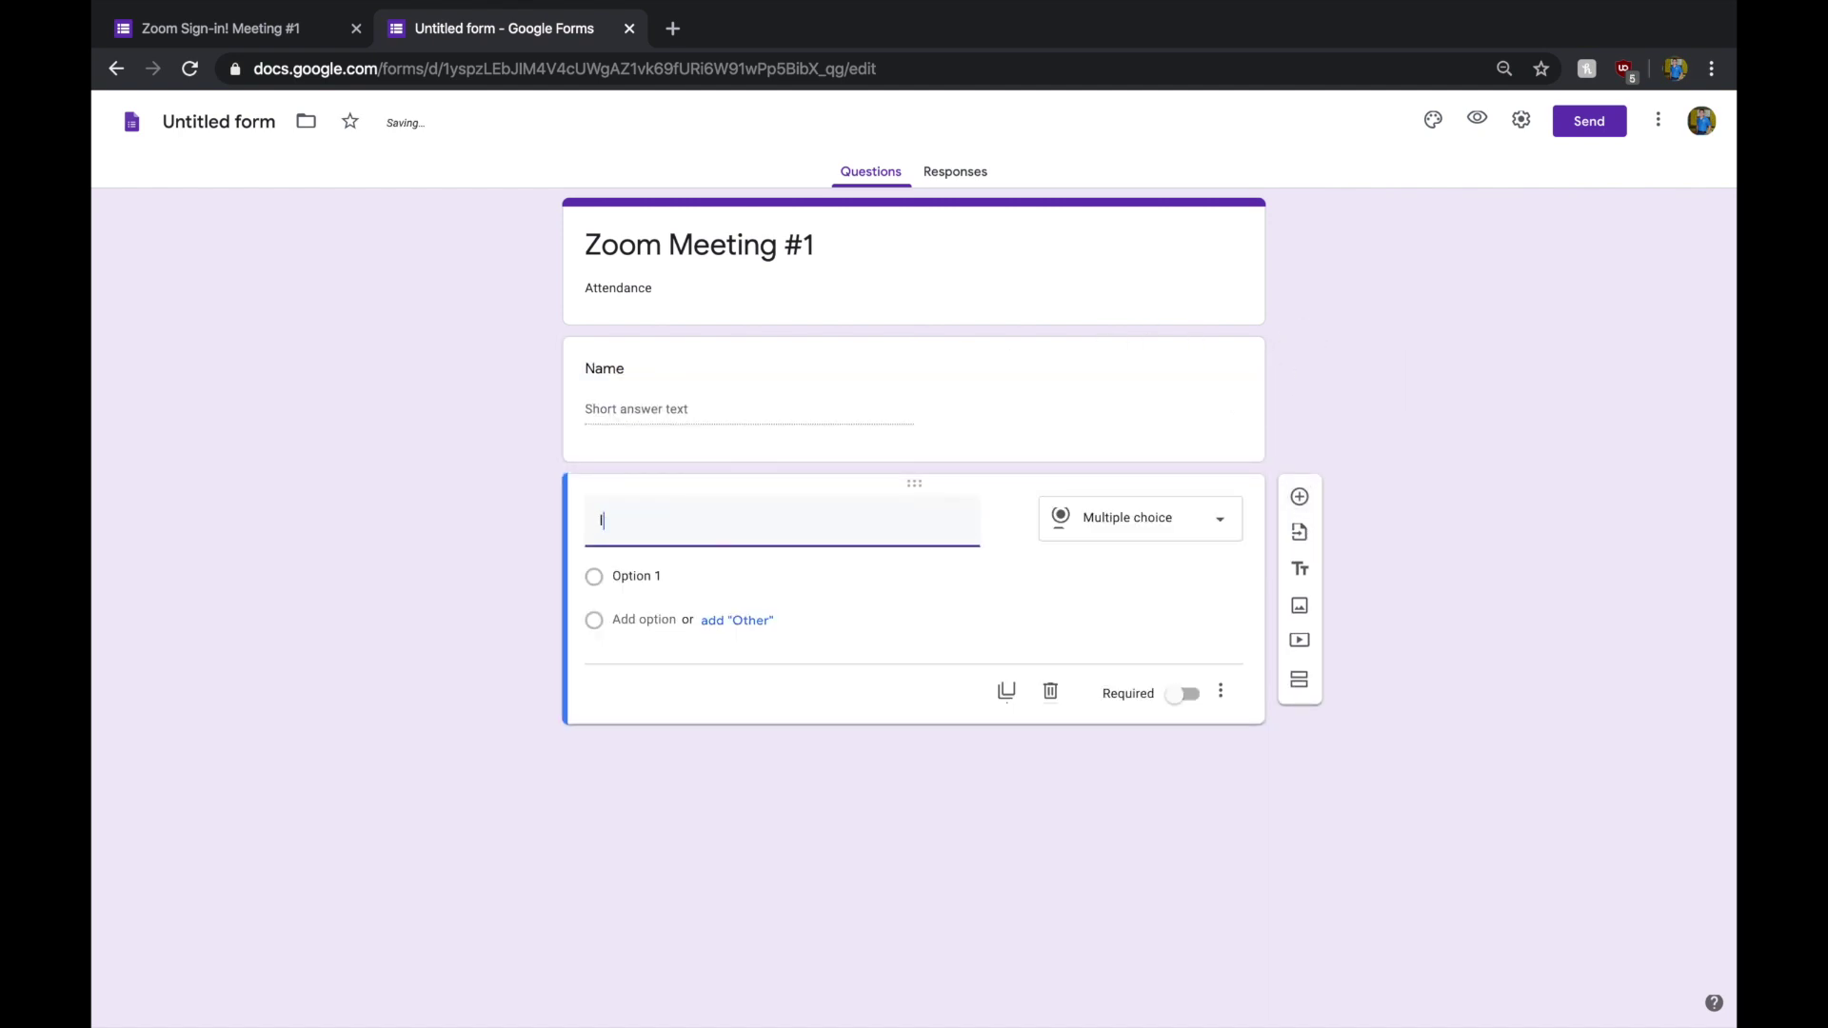
pyautogui.write('ID')
pyautogui.write('$#')
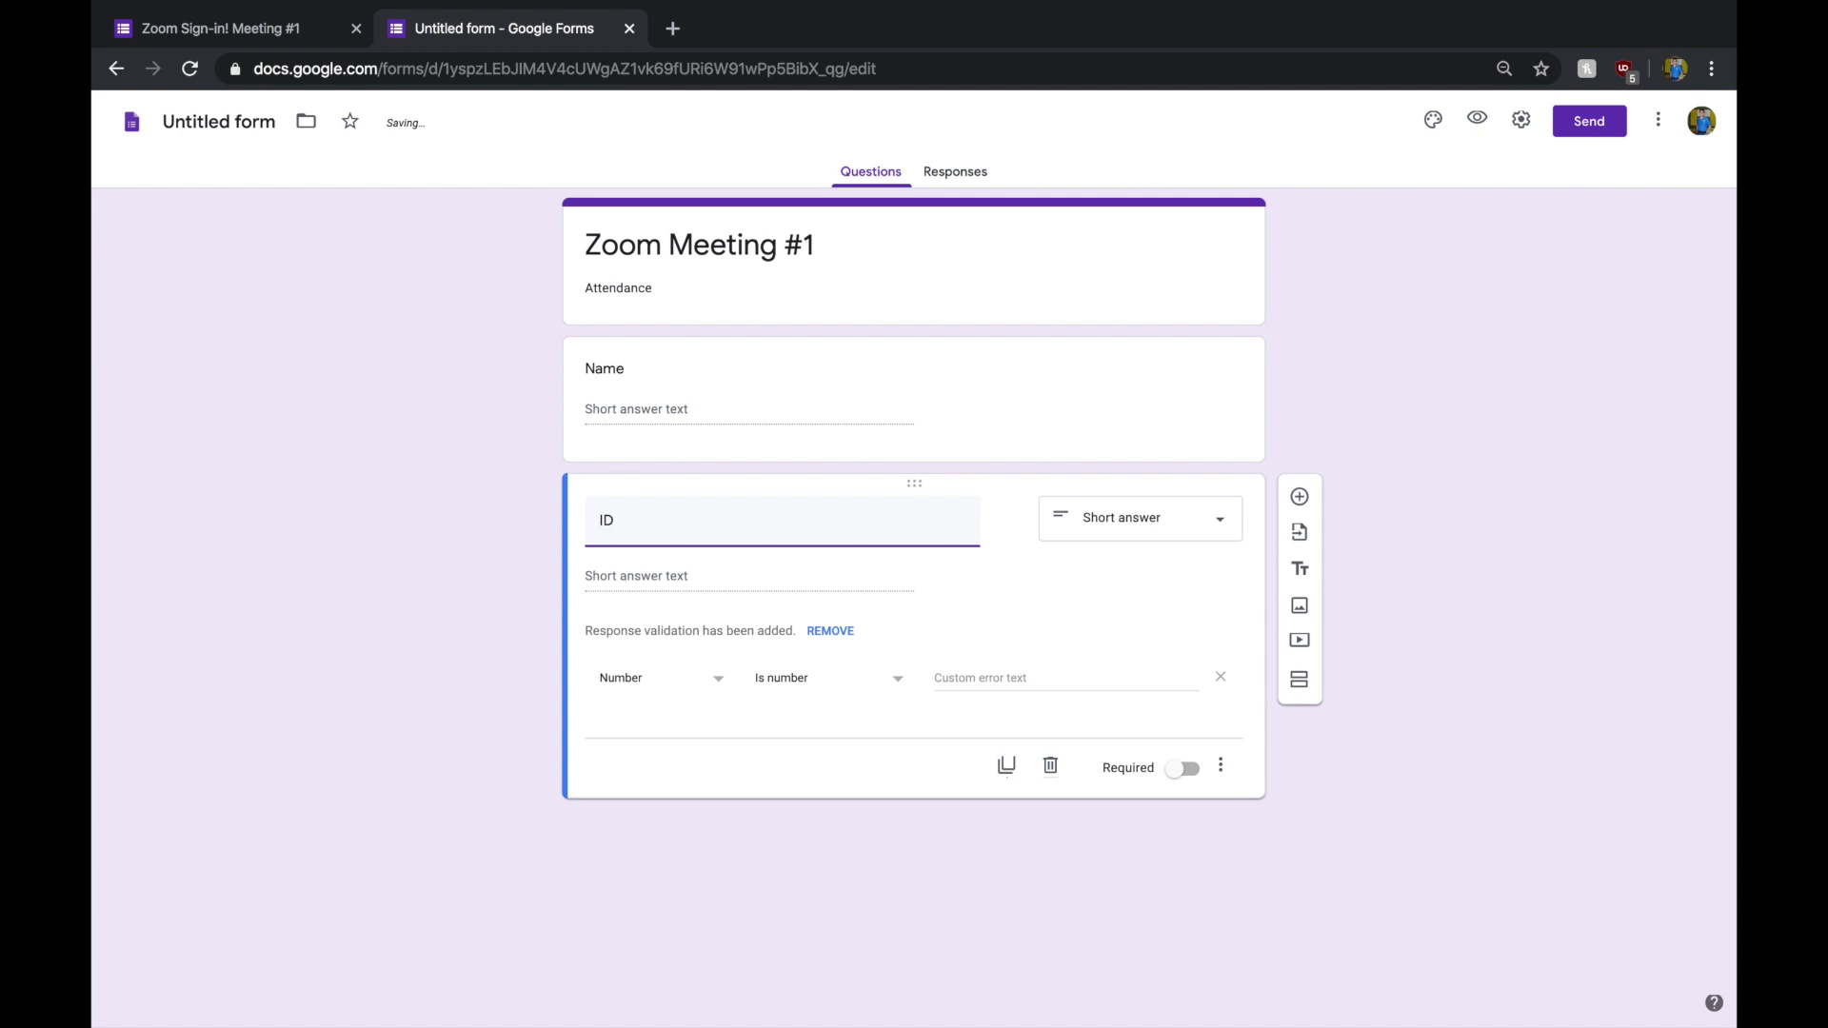
pyautogui.click(1297, 500)
pyautogui.write('Class Period')
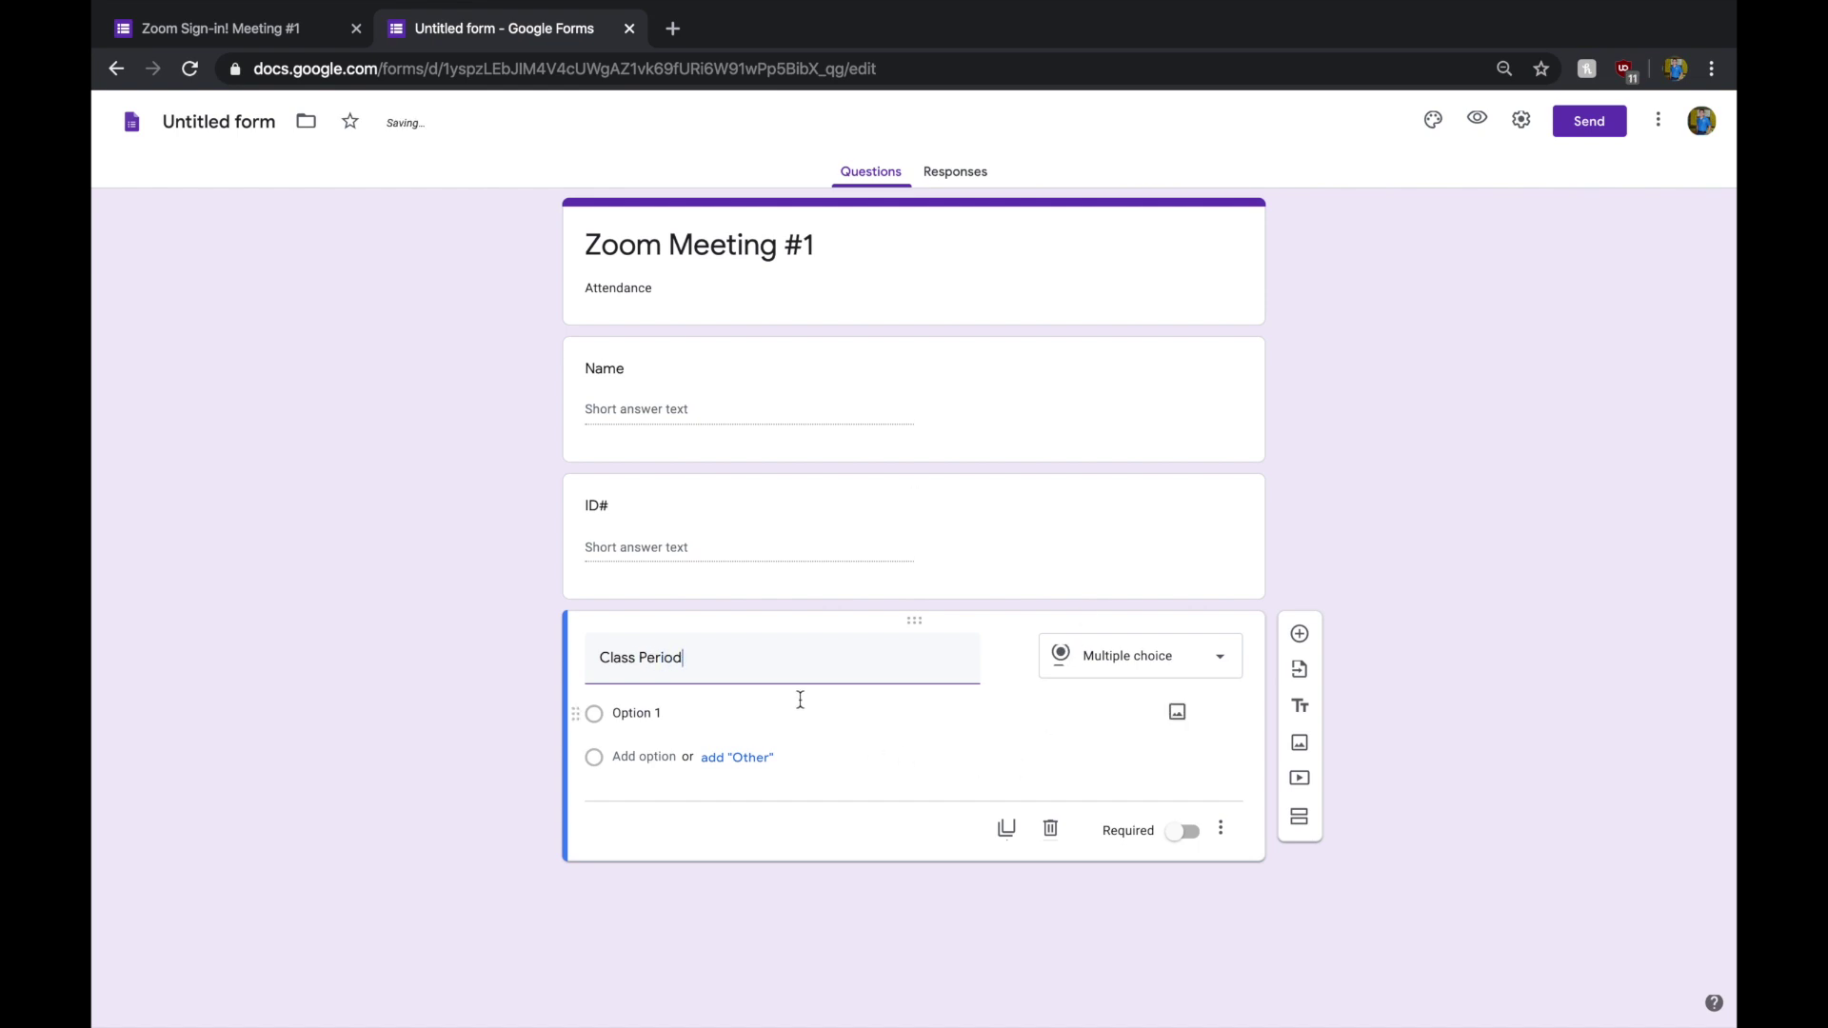
# - Give Class Period the answer choices 1st, 2nd, A Day and B Day
pyautogui.click(769, 702)
pyautogui.write('1st')
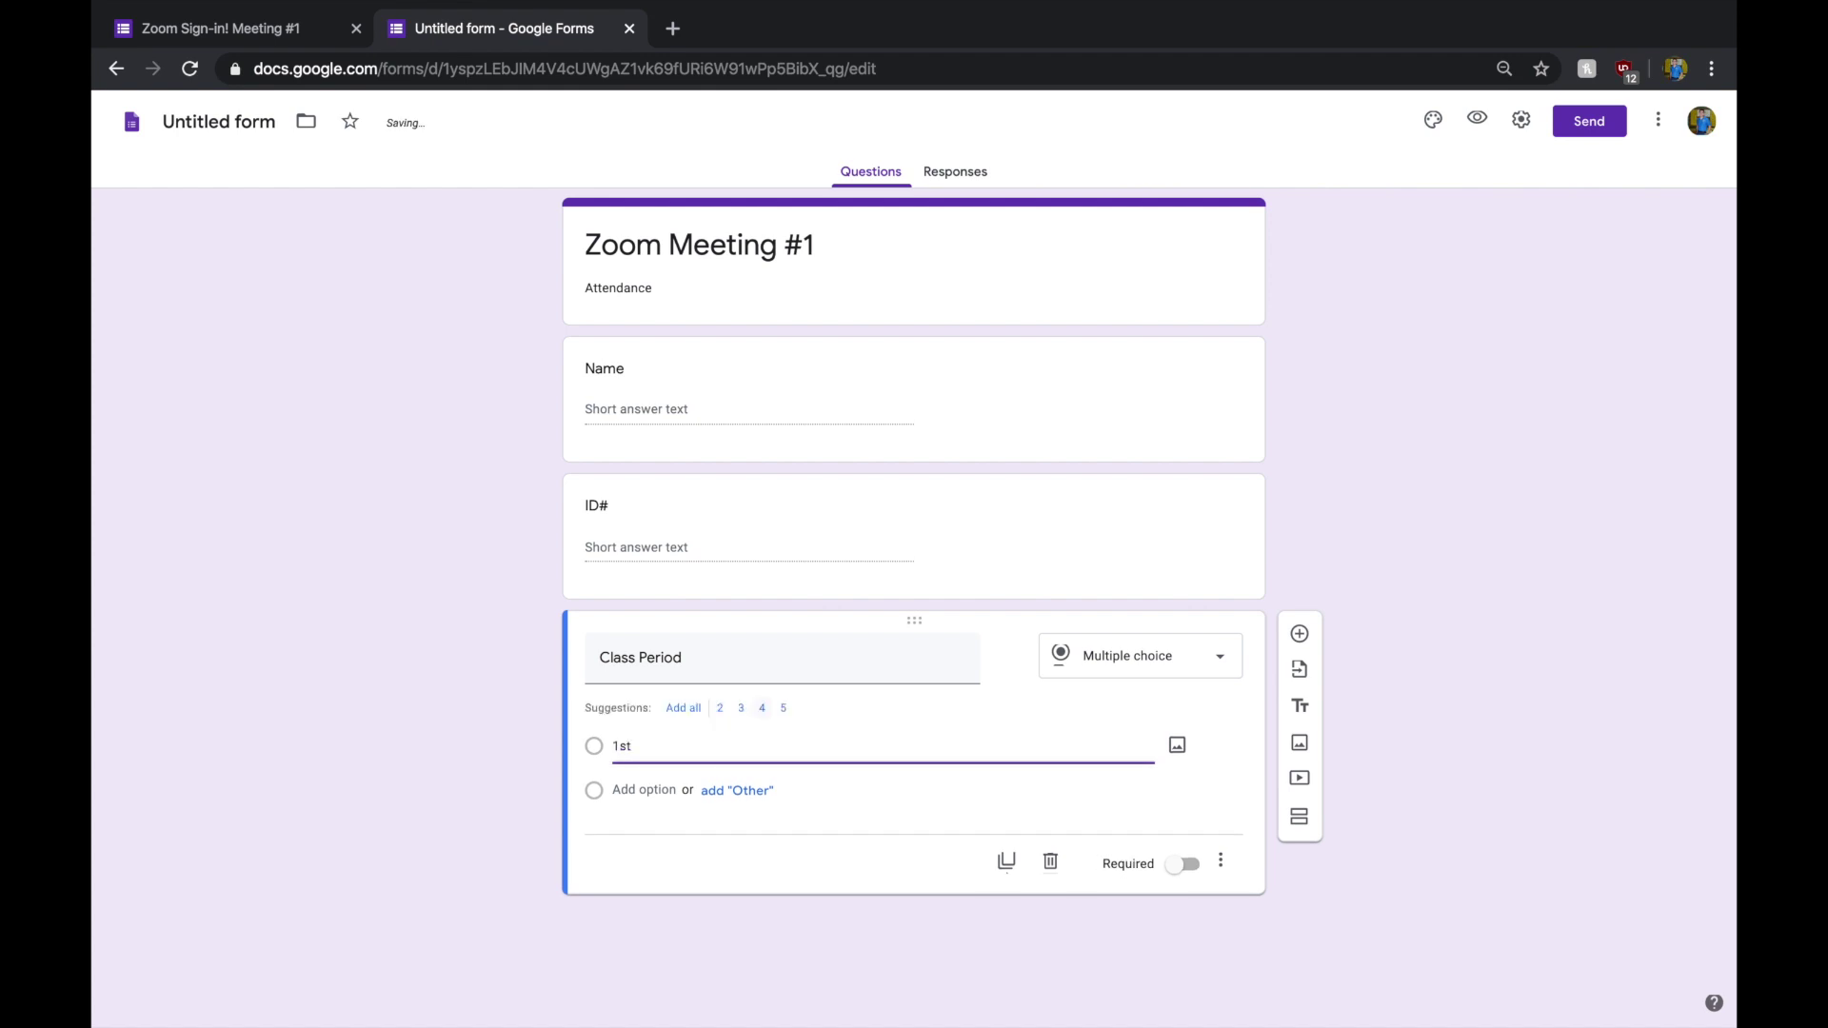
pyautogui.press('Return')
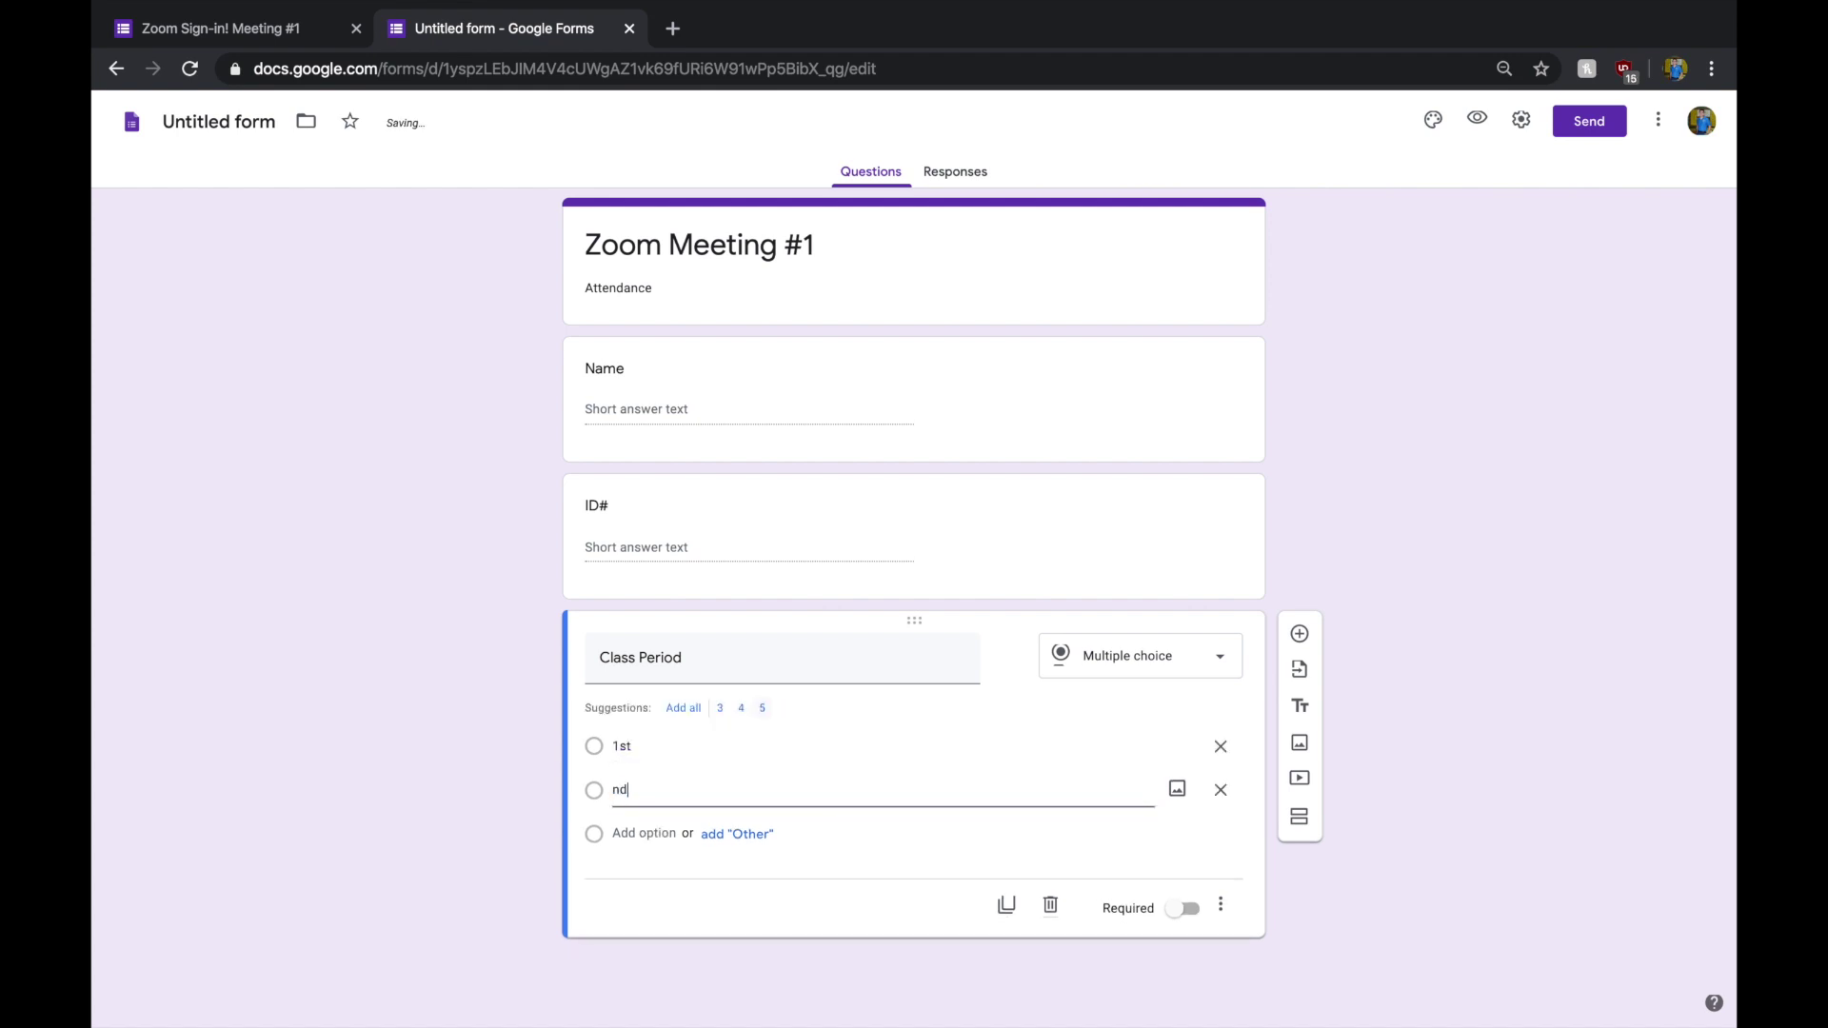
pyautogui.write('nd')
pyautogui.press('Return')
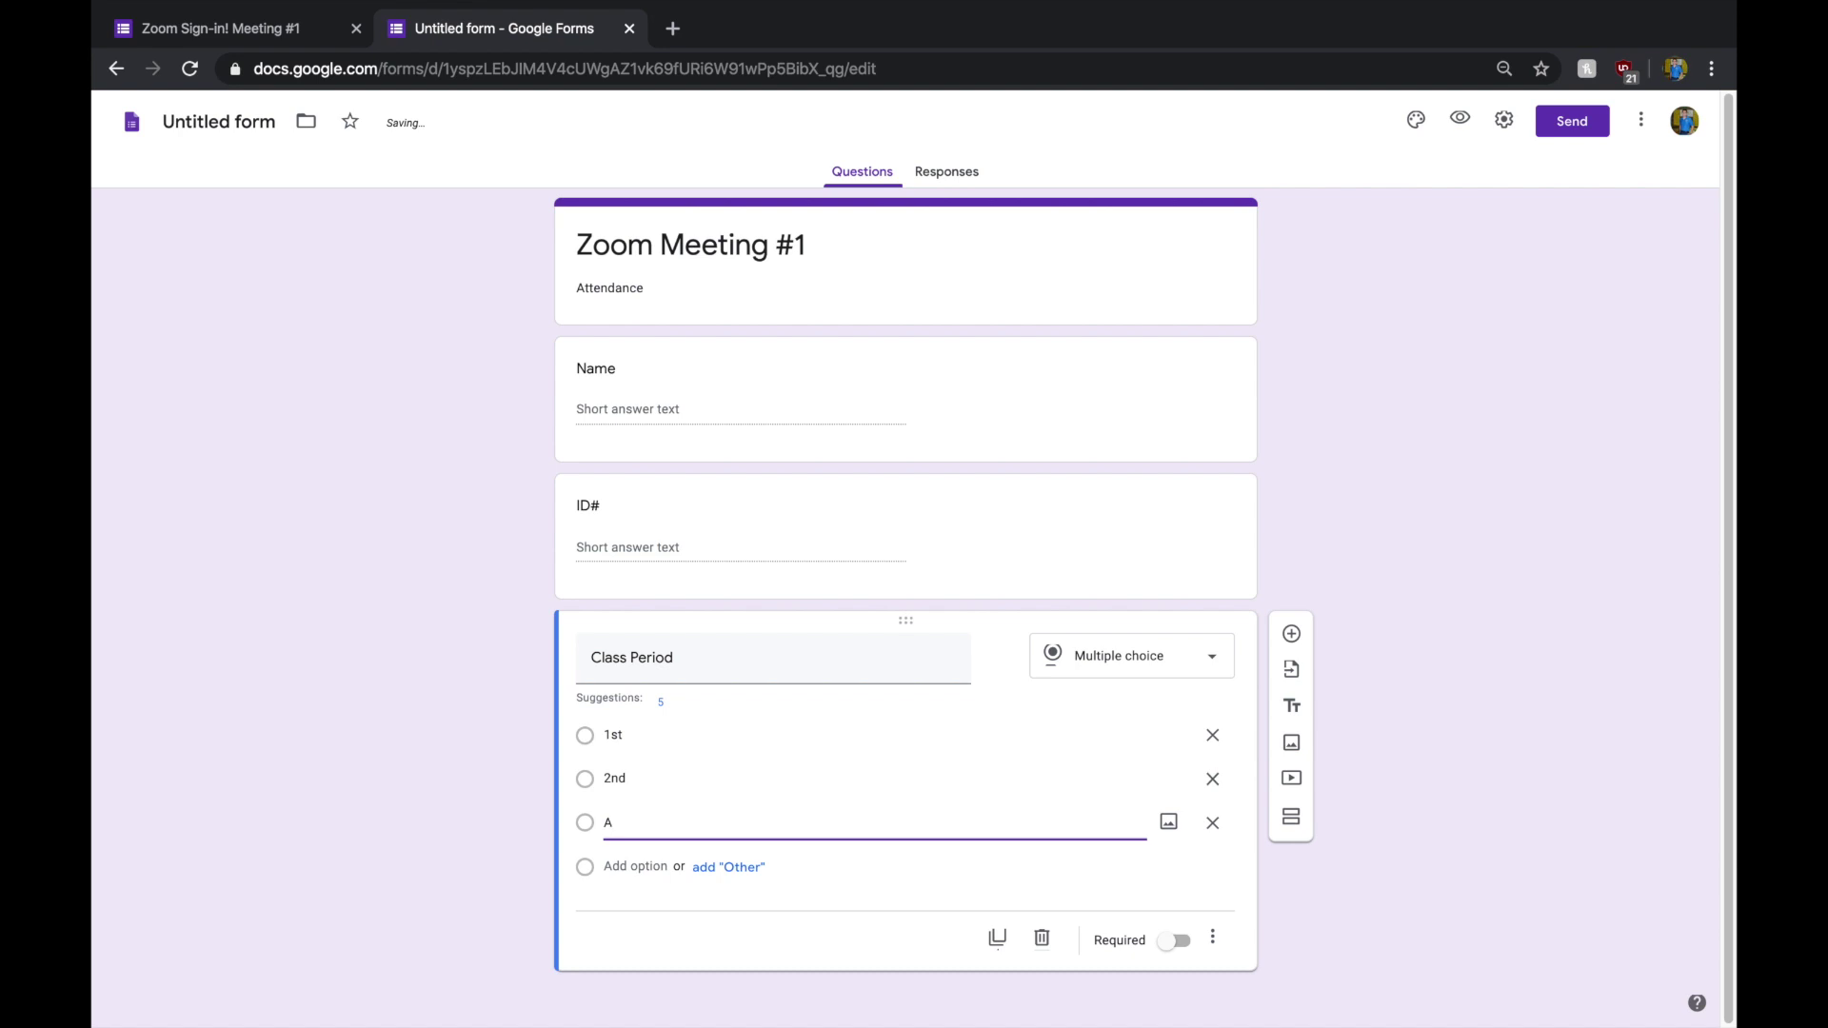
pyautogui.write('A Day')
pyautogui.press('Return')
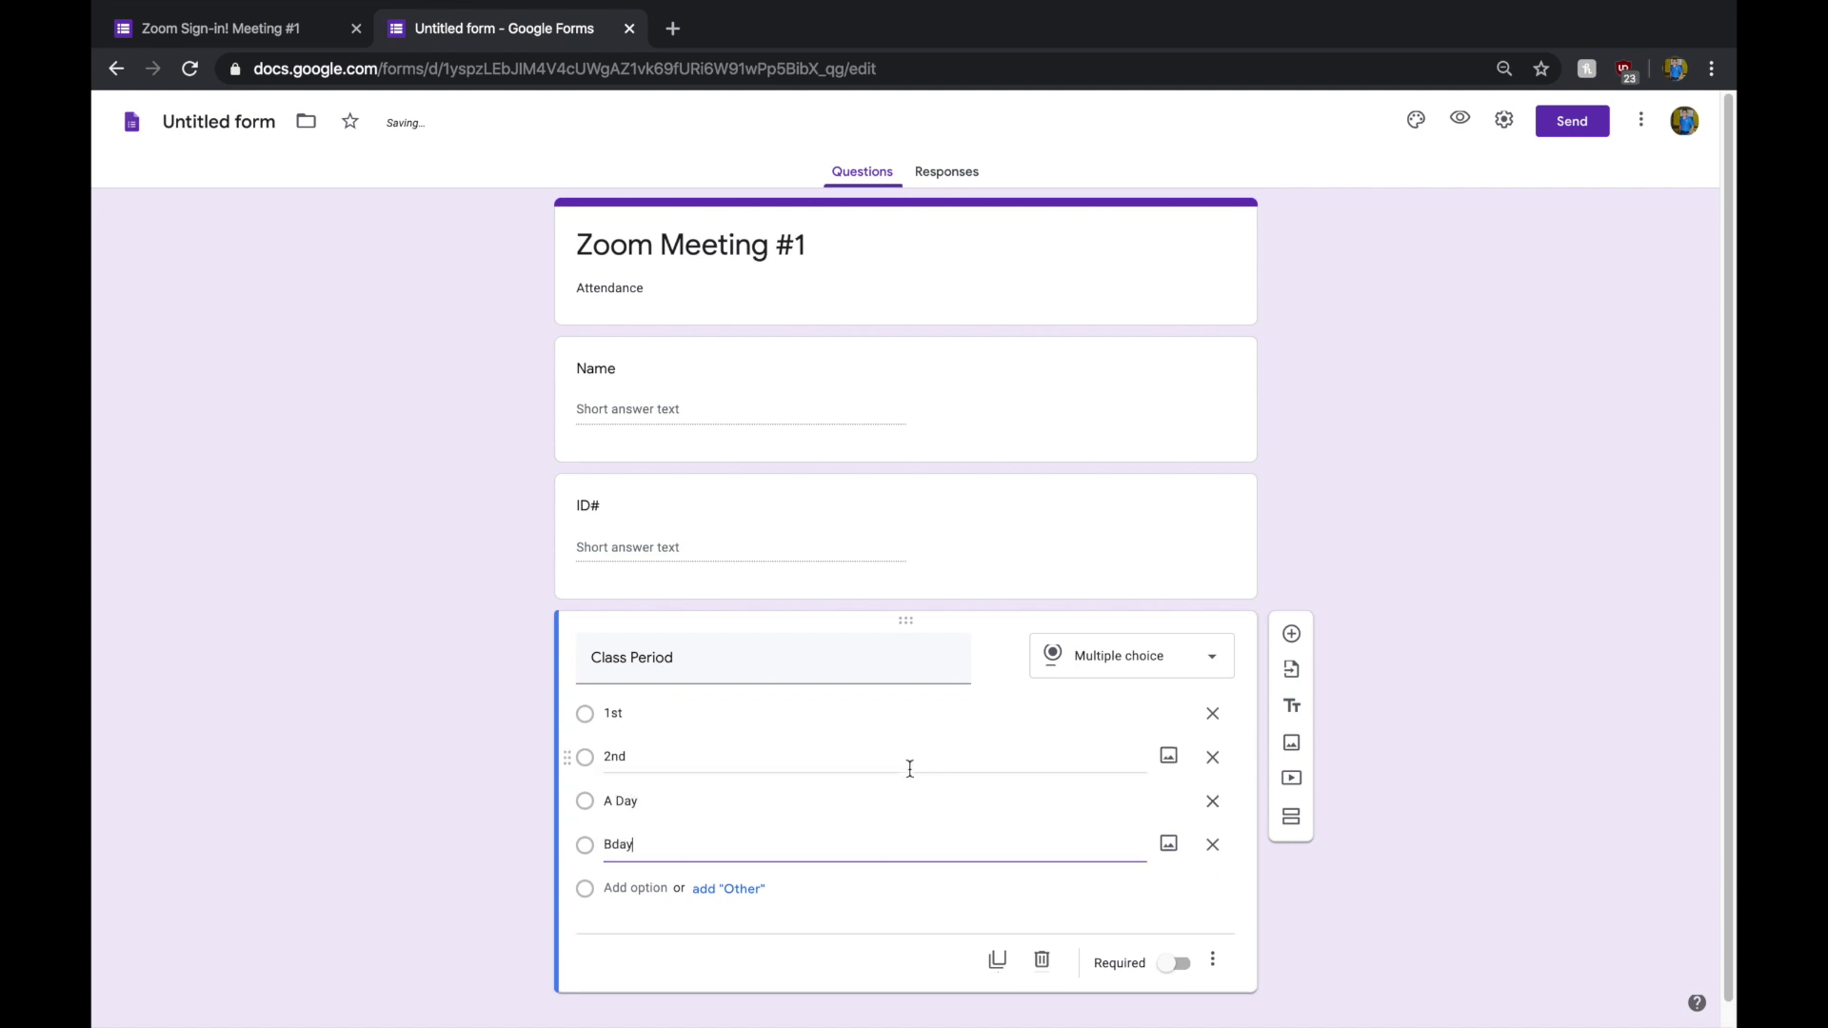
pyautogui.write('B Day')
# - Add a new question below Class Period titled 'Date'
pyautogui.click(1291, 633)
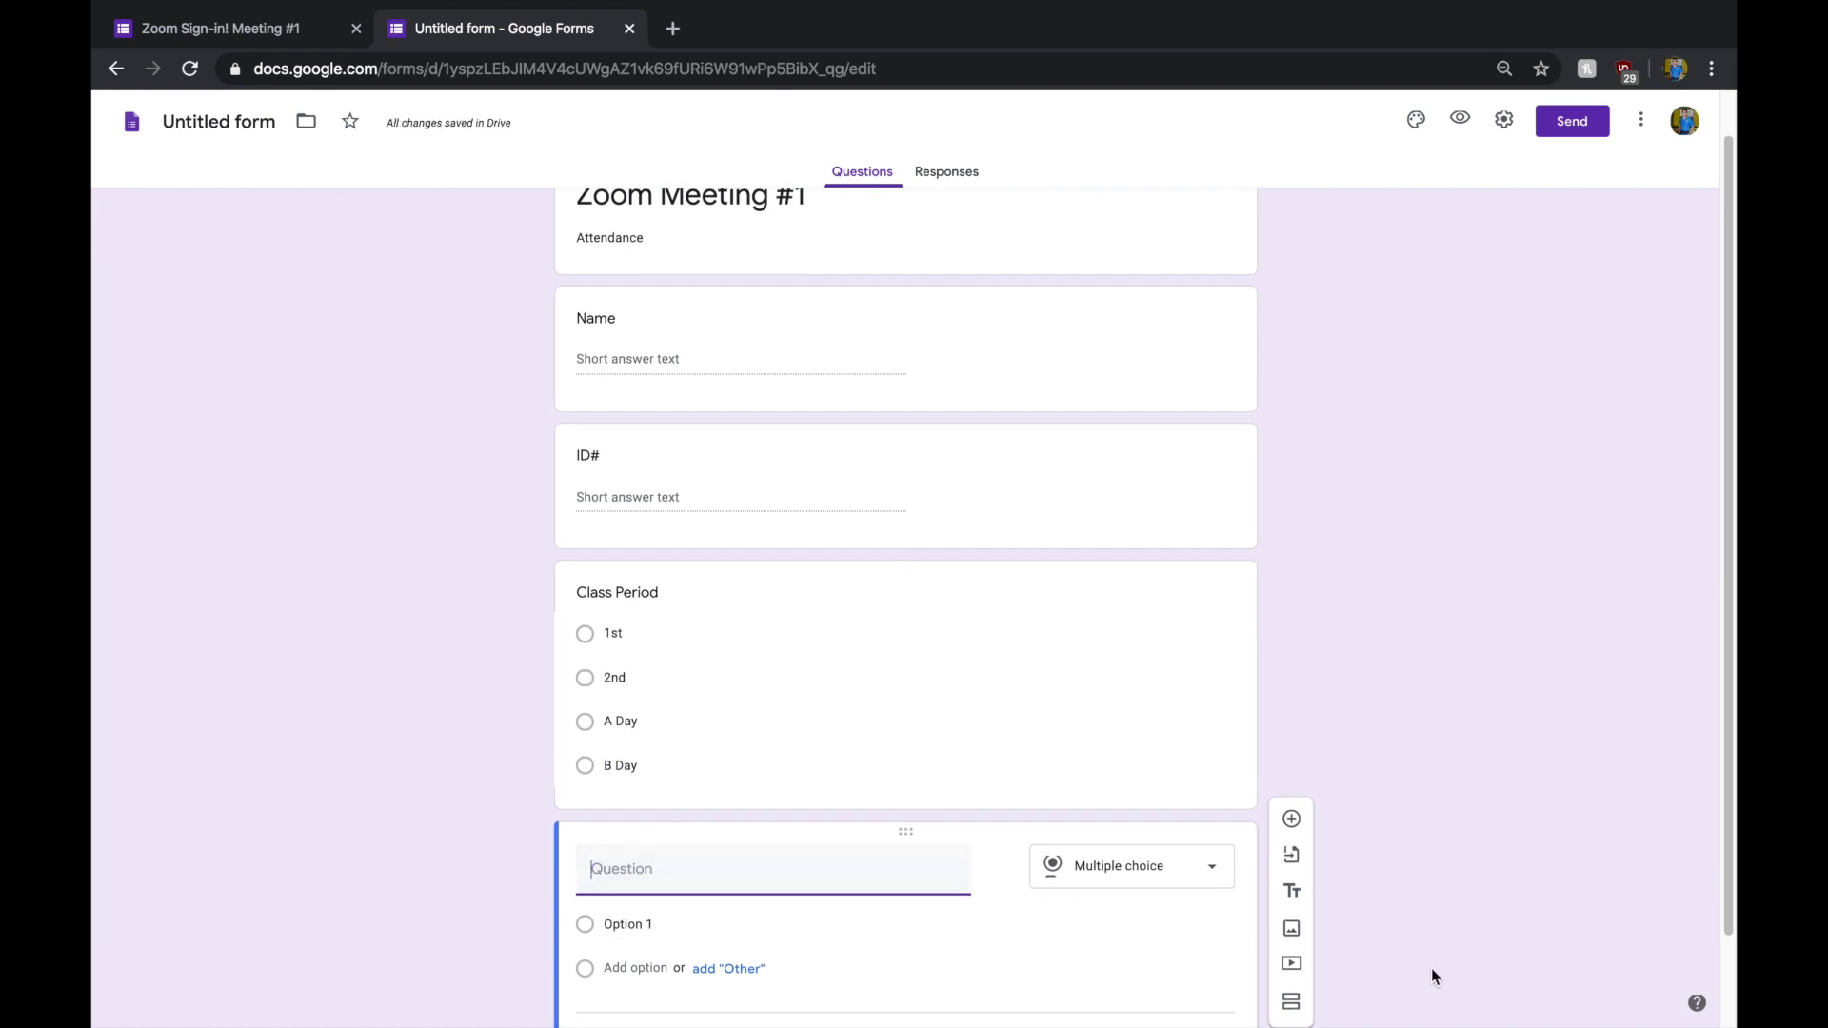
pyautogui.write('Date')
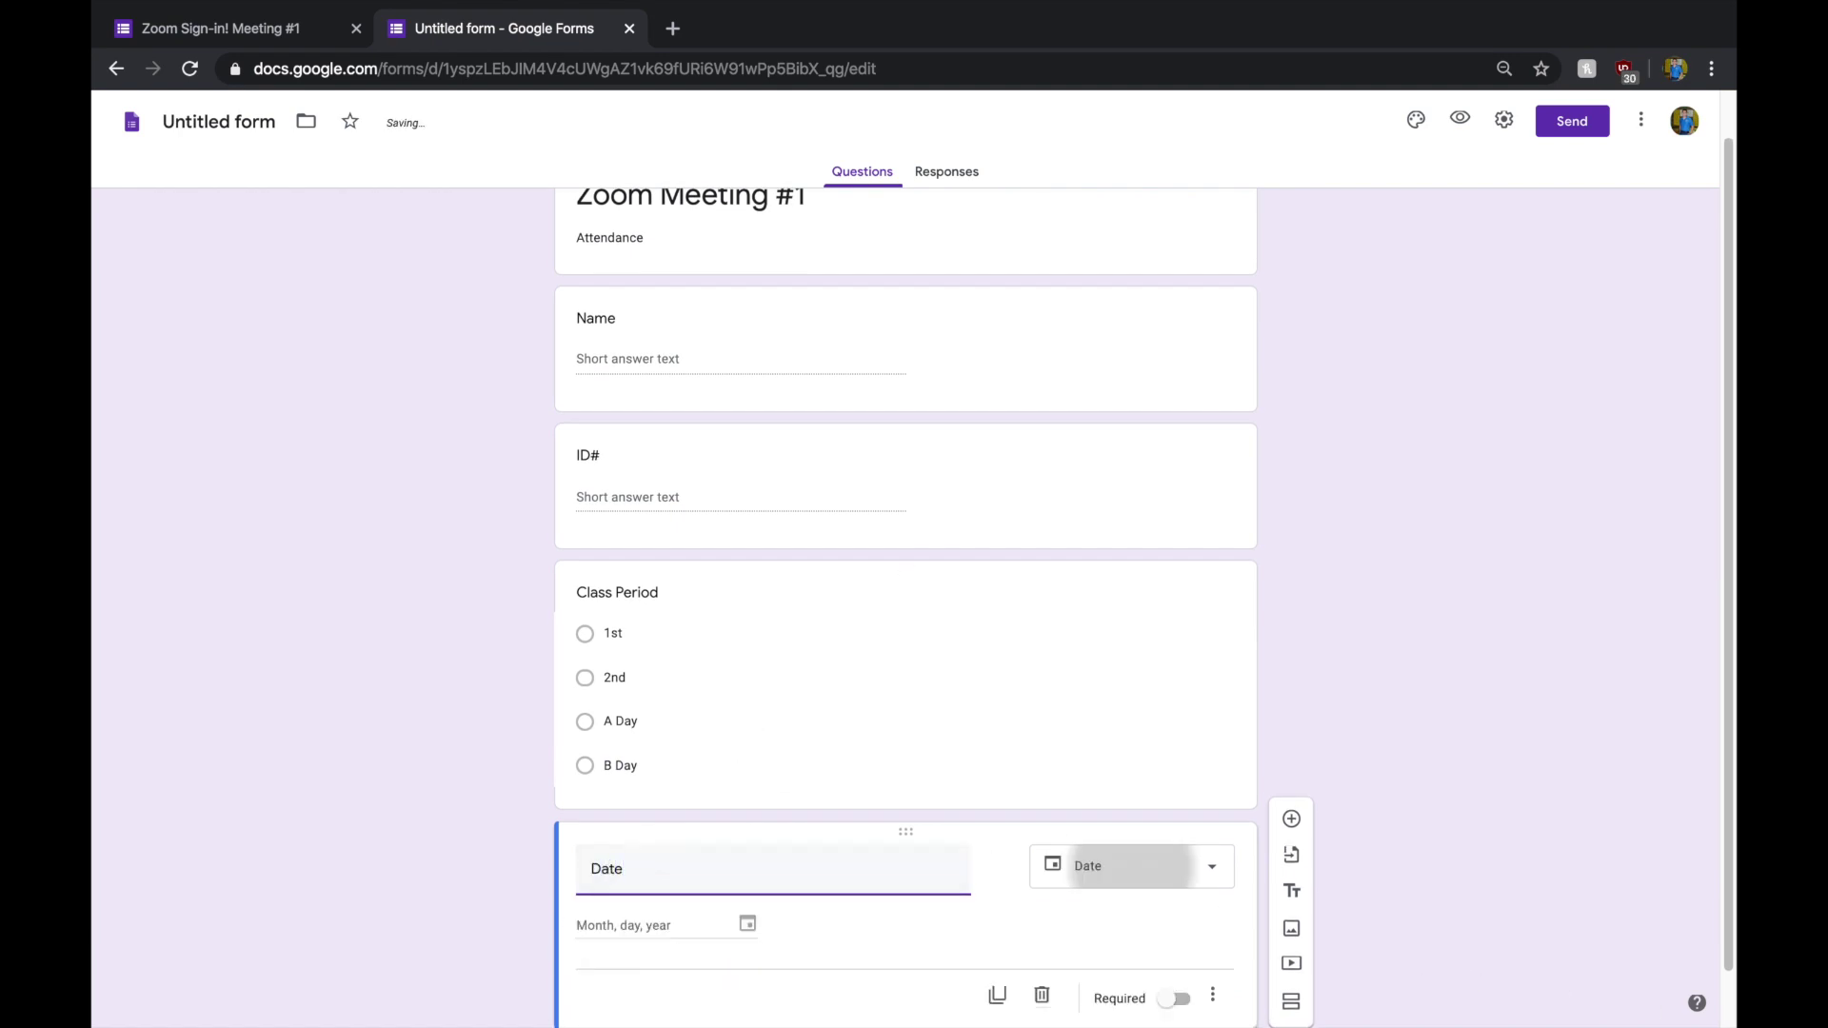
pyautogui.scroll(-1, 1299, 728)
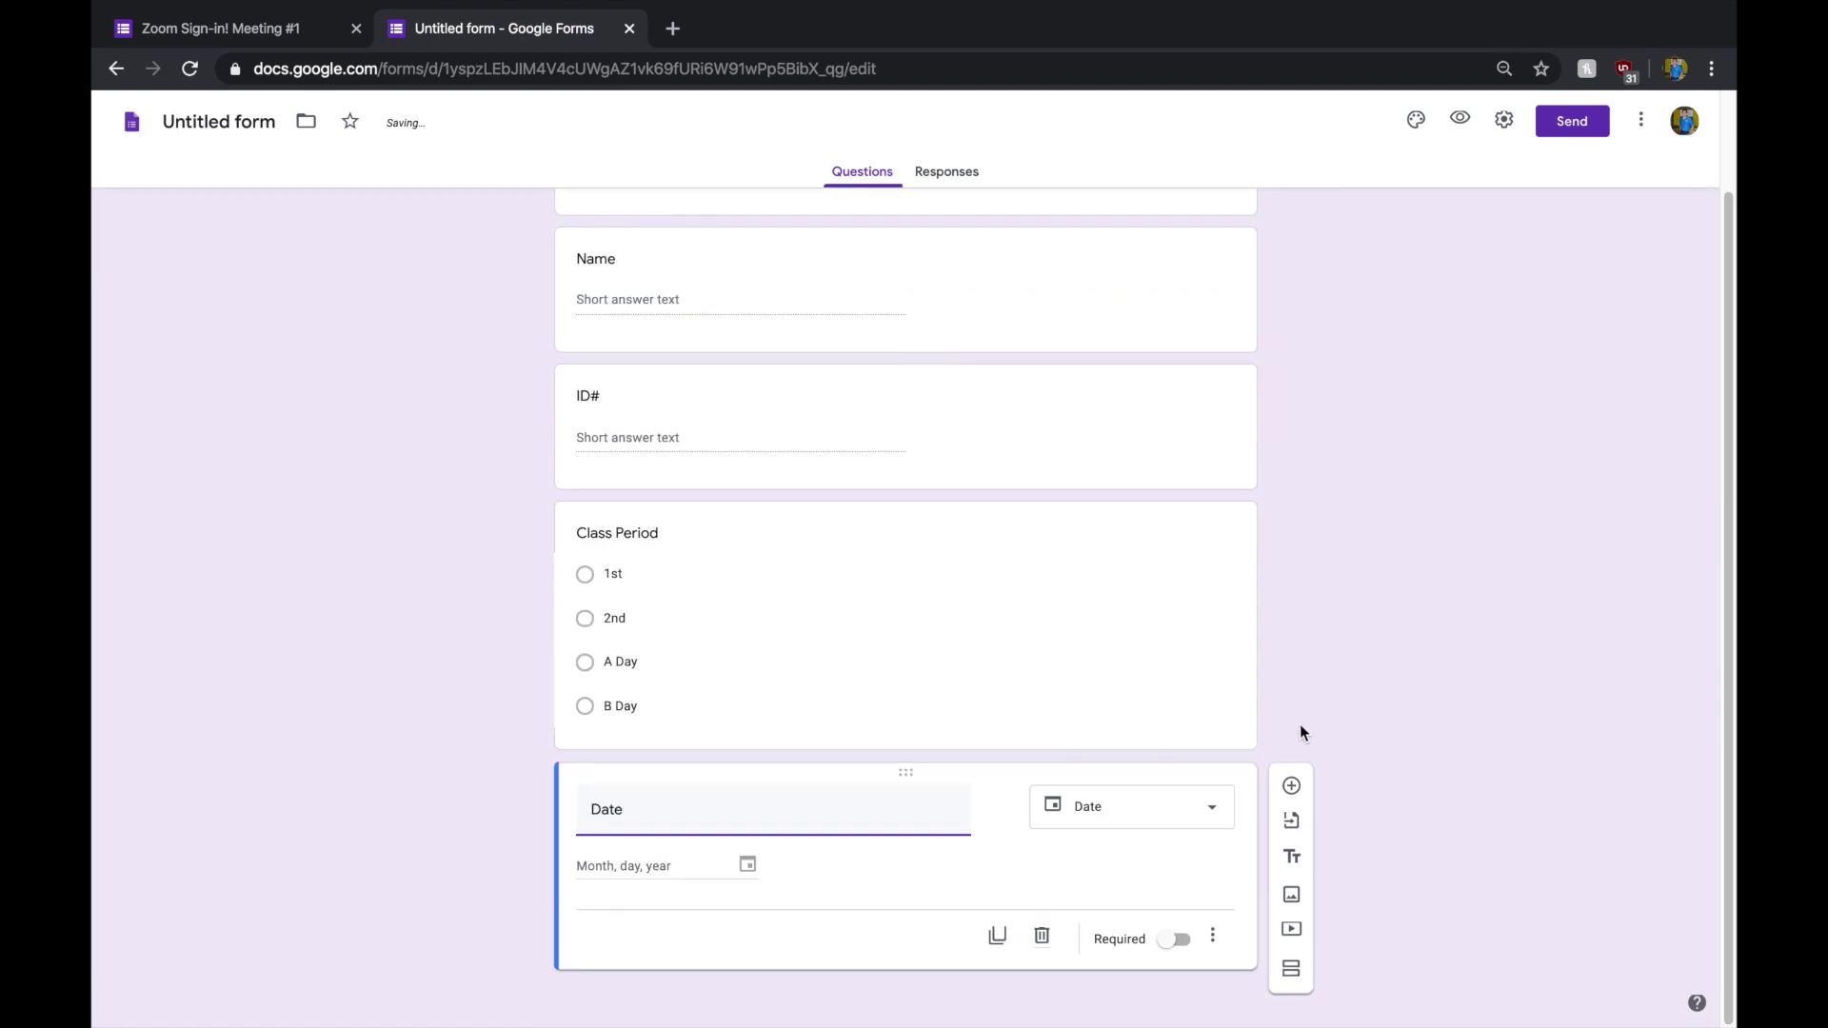
pyautogui.scroll(2, 886, 409)
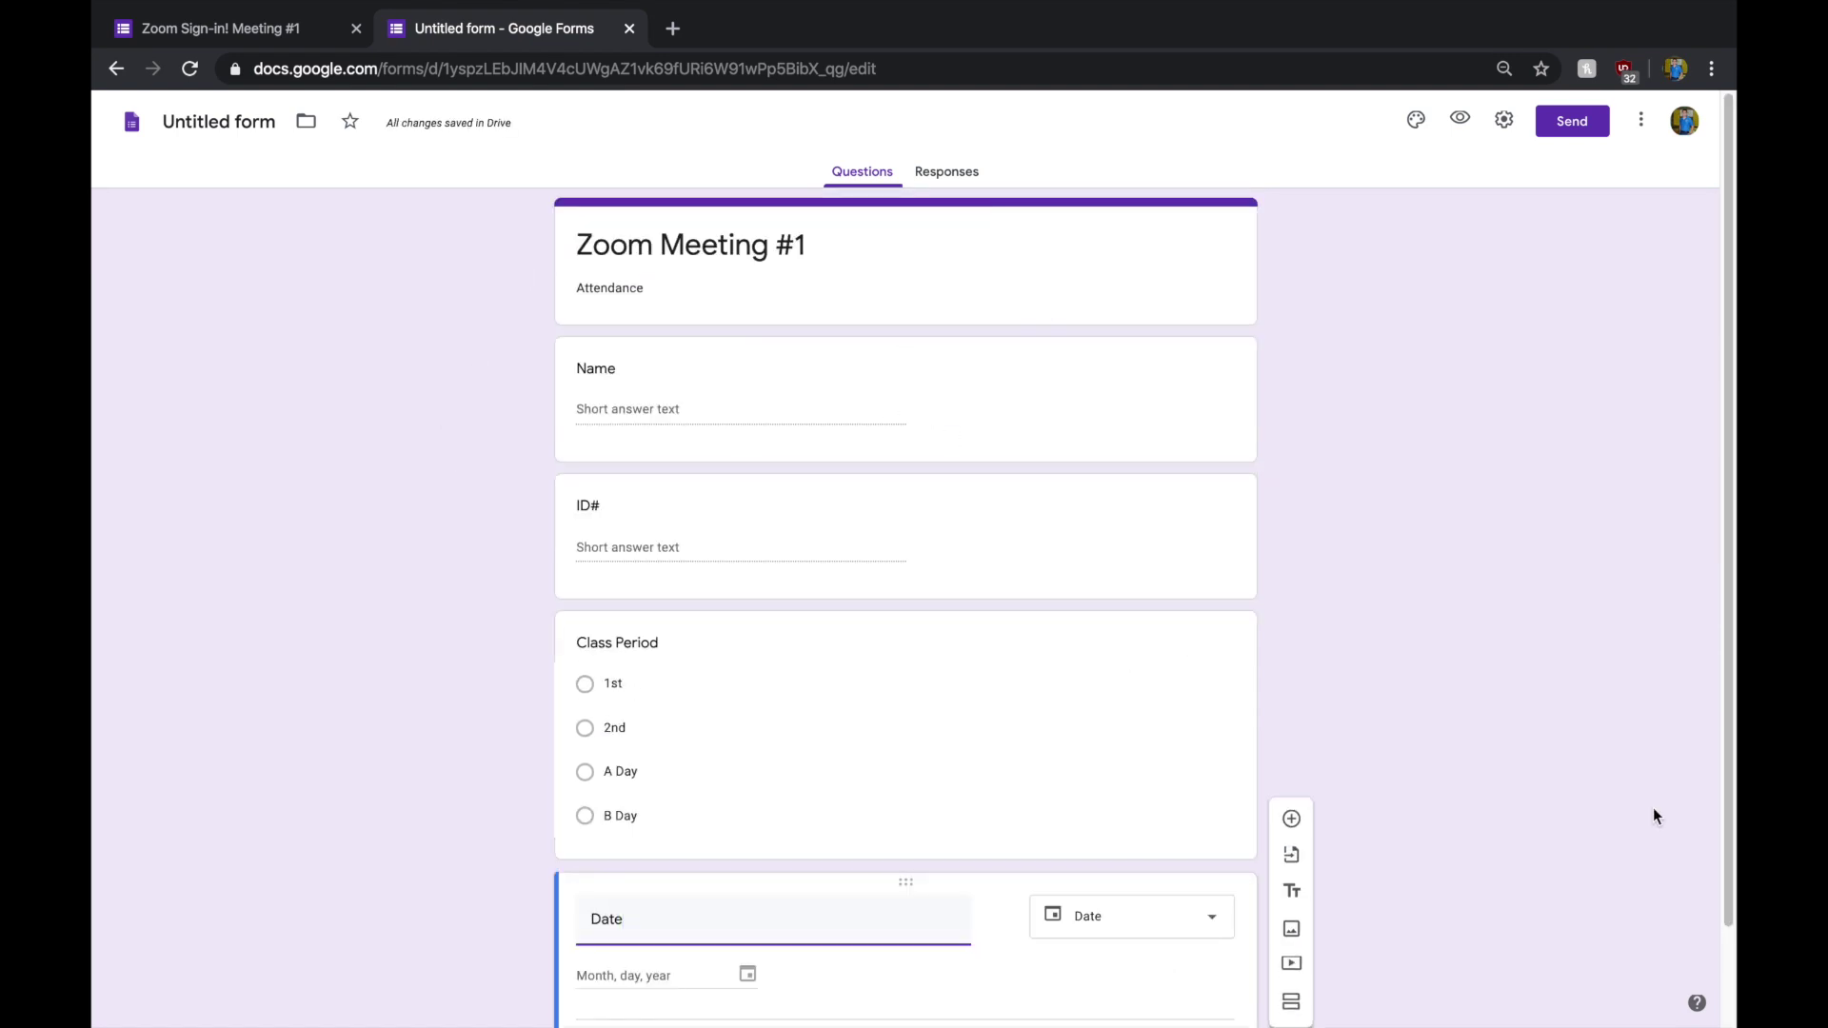
pyautogui.scroll(-1, 1561, 693)
pyautogui.scroll(1, 1483, 676)
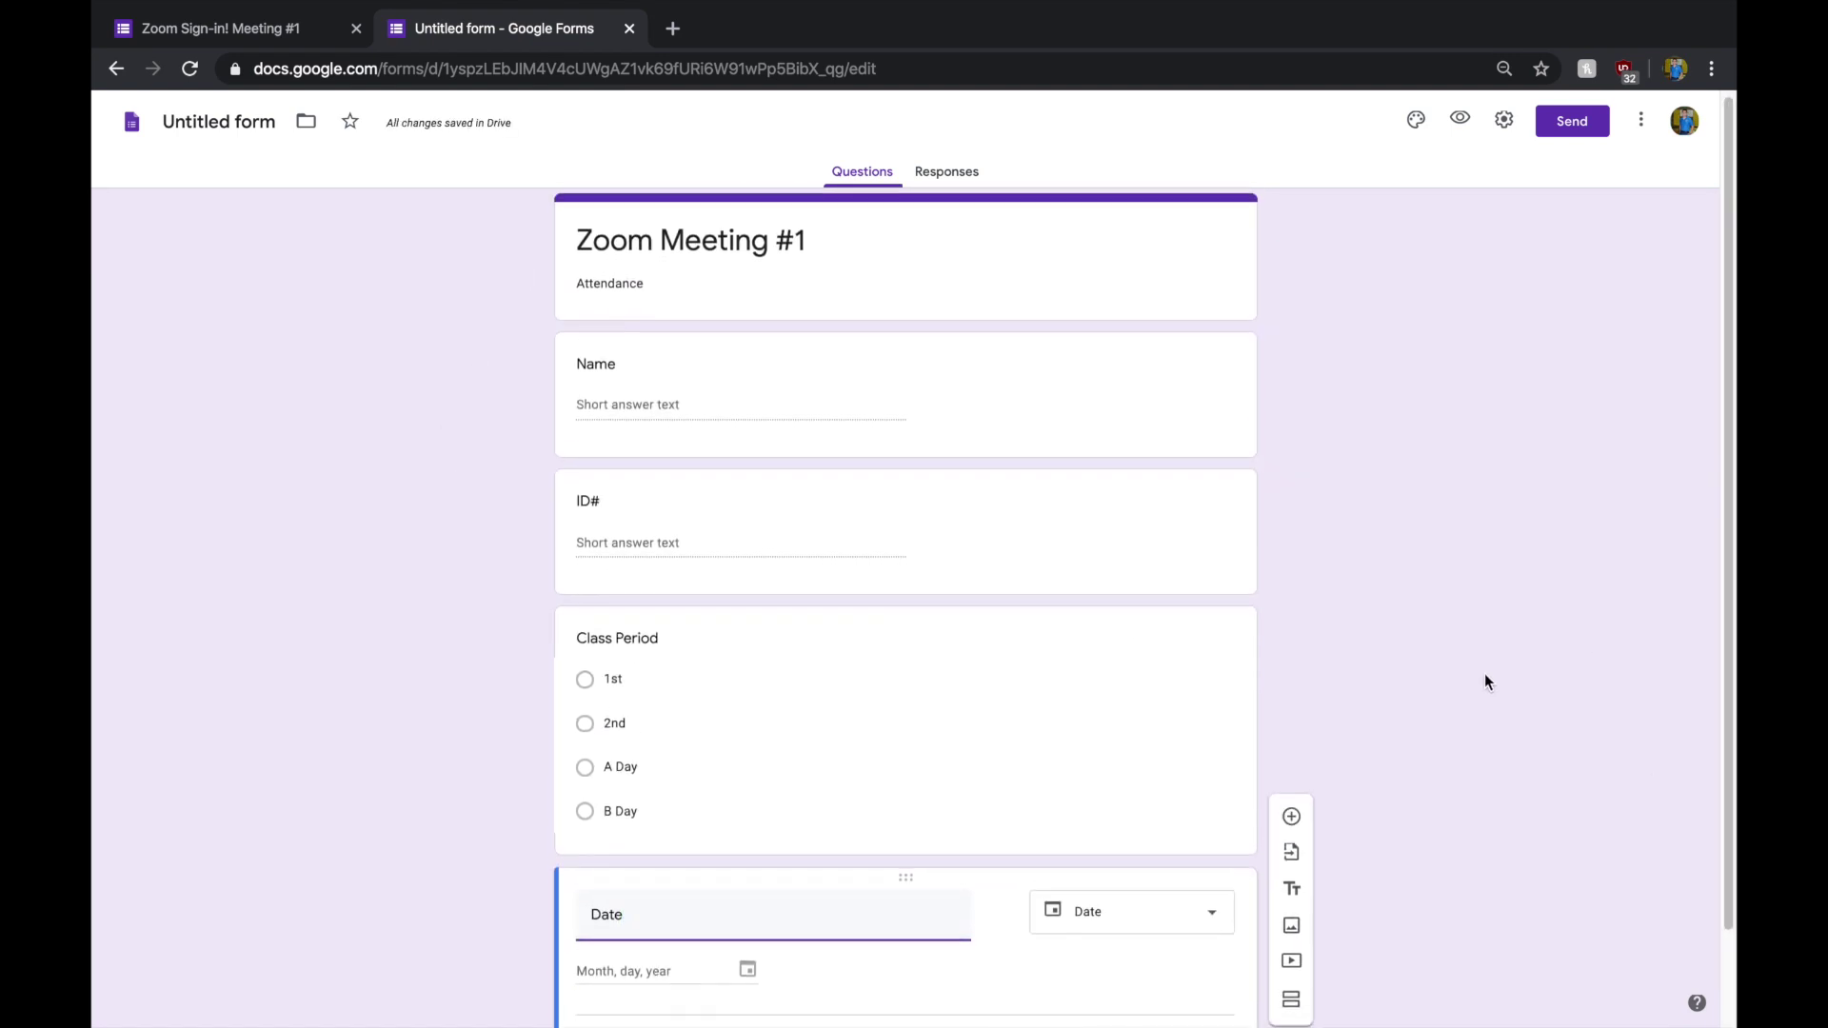
pyautogui.scroll(-1, 1238, 571)
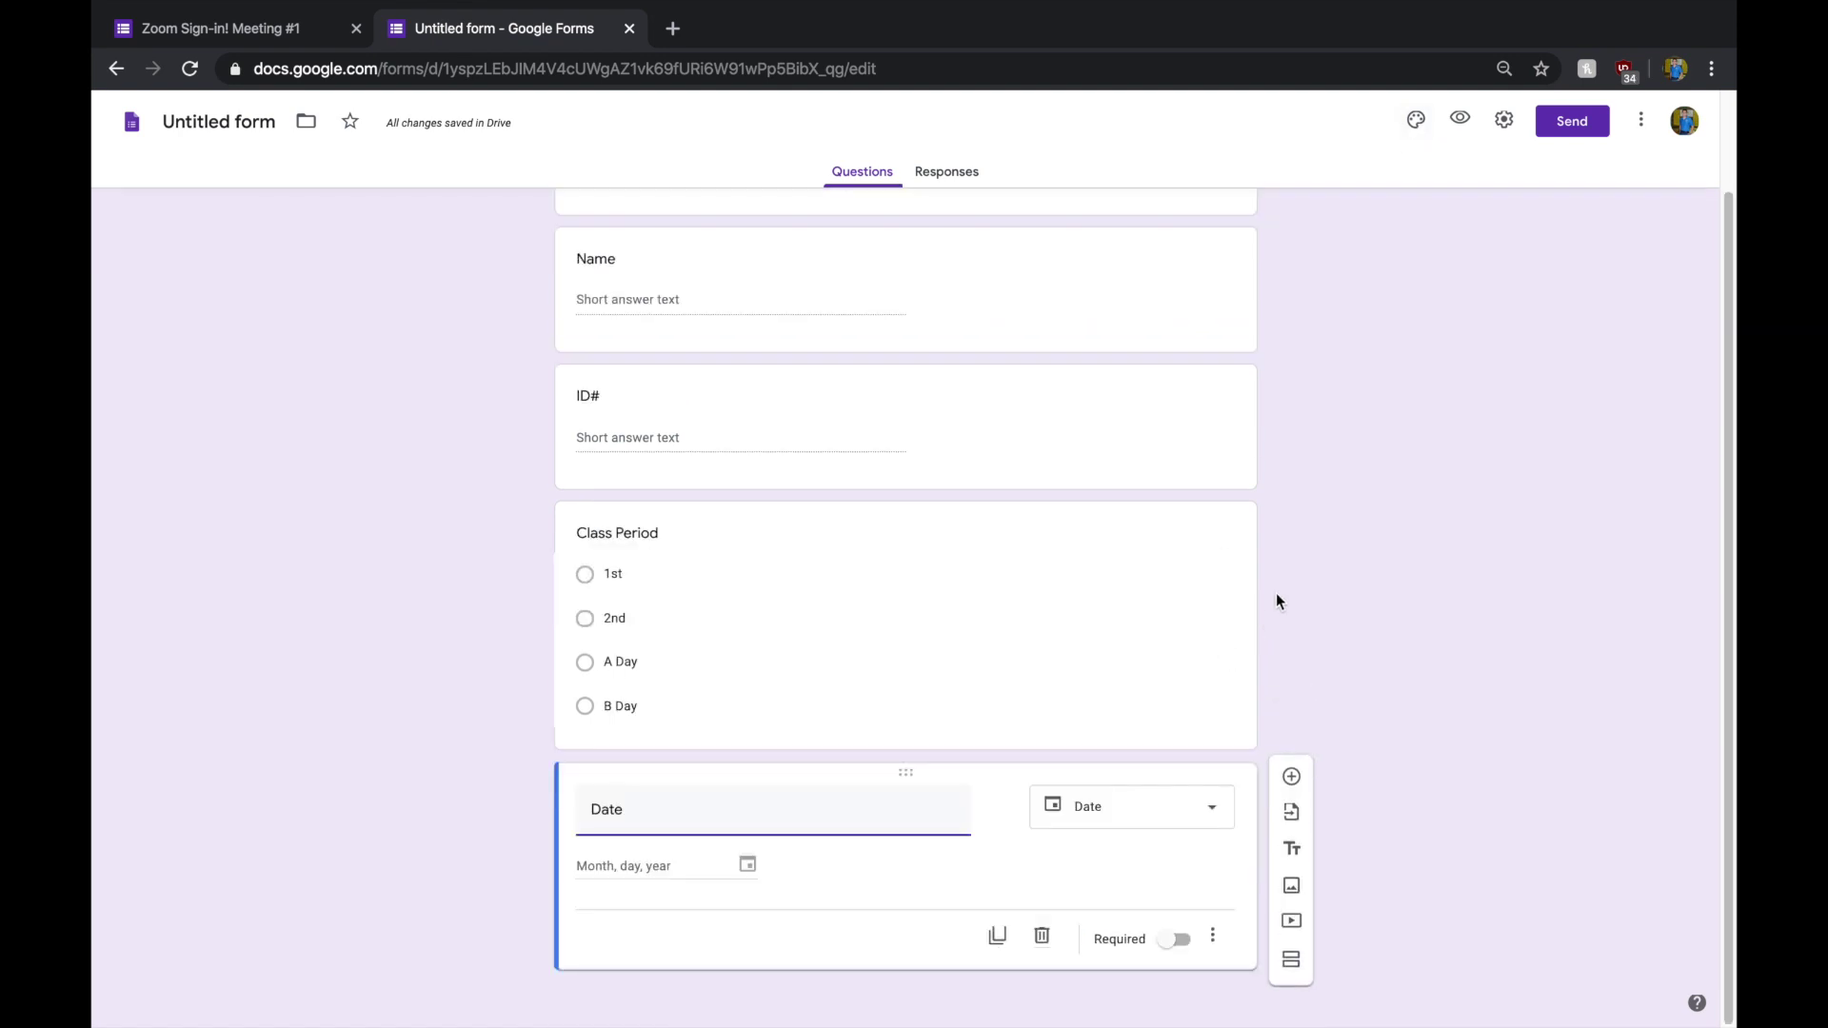
# - Turn on Required for the Date, Class Period, ID# and Name questions
pyautogui.click(1176, 940)
pyautogui.click(1155, 669)
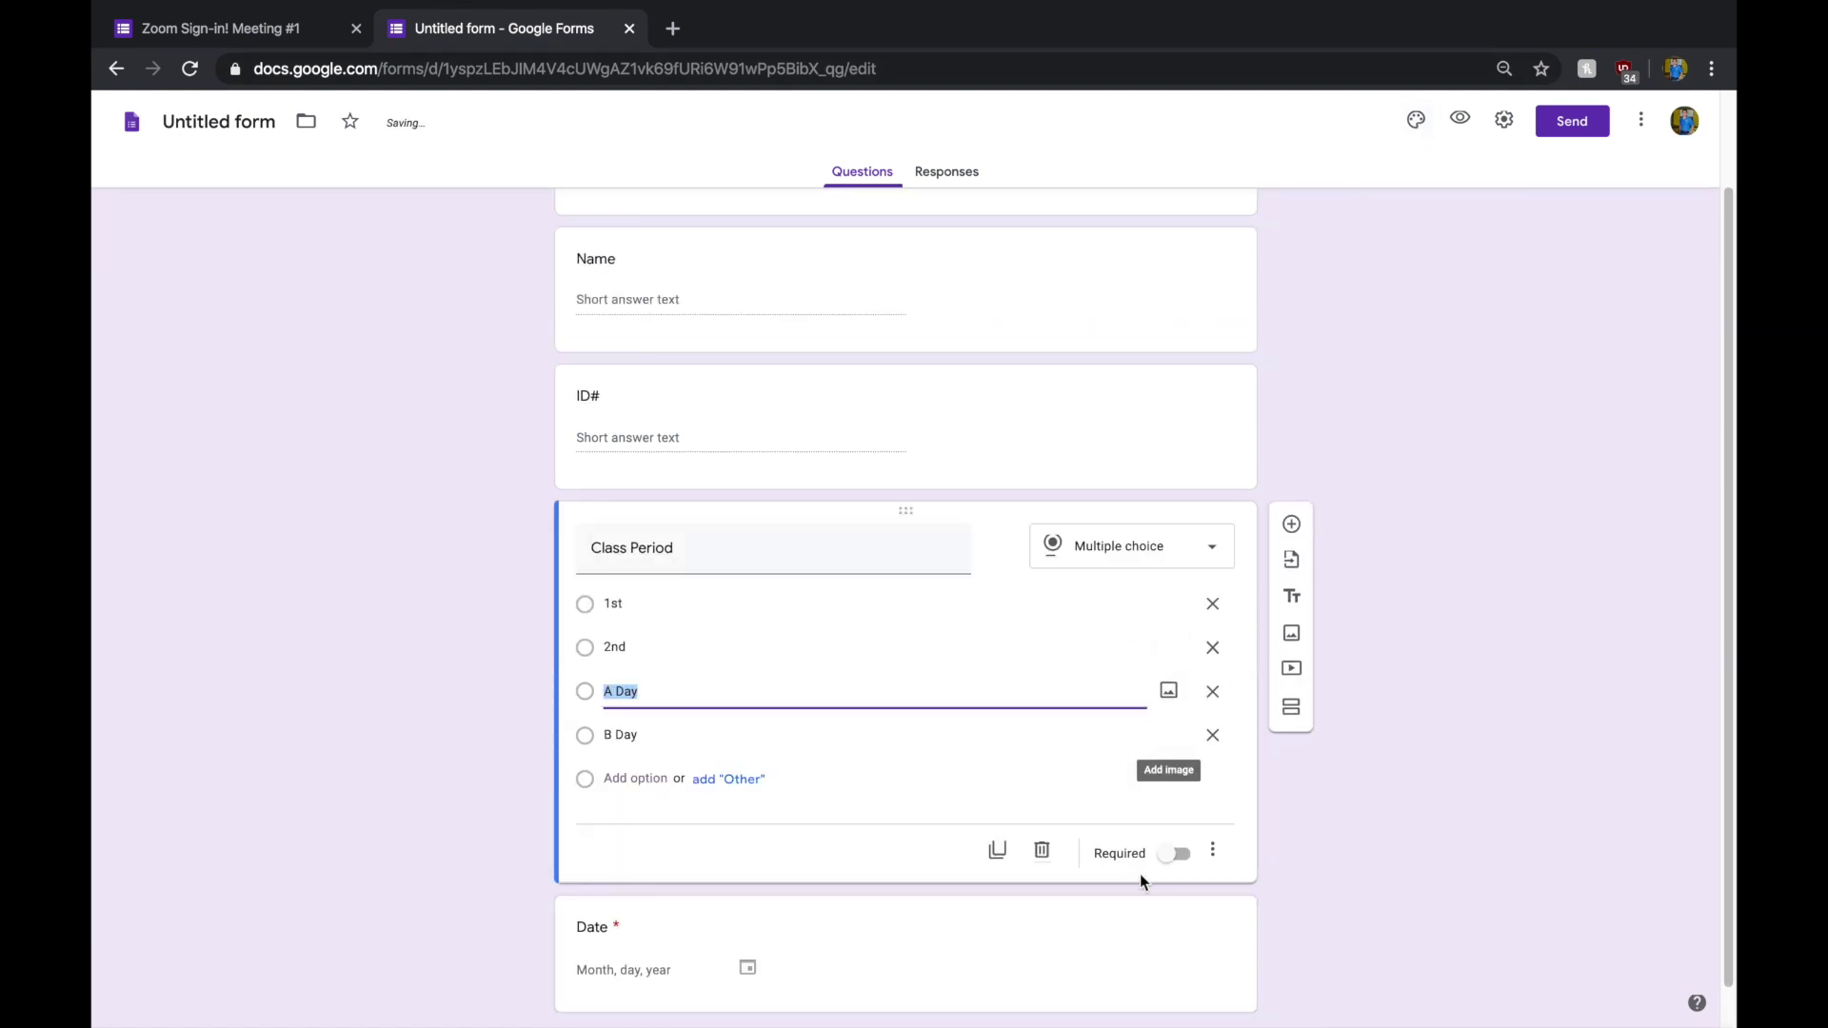
pyautogui.click(1174, 852)
pyautogui.click(1134, 481)
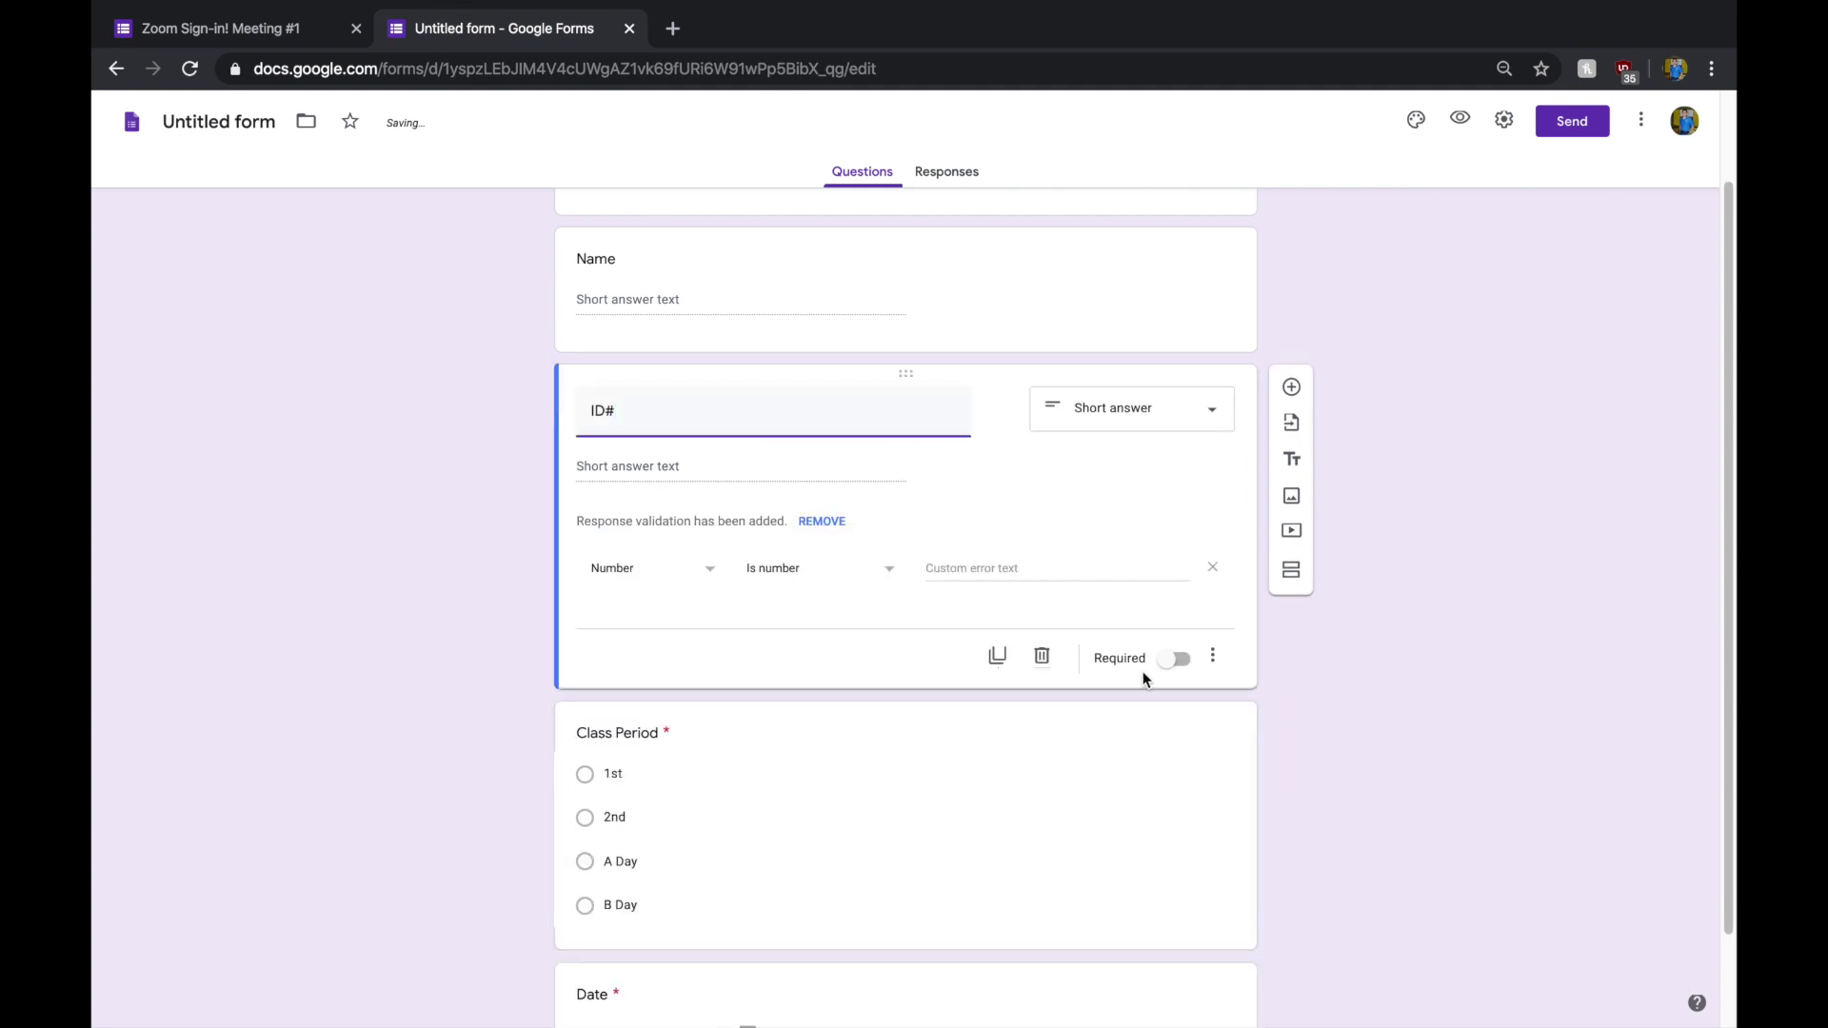
pyautogui.click(1173, 671)
pyautogui.scroll(1, 1106, 311)
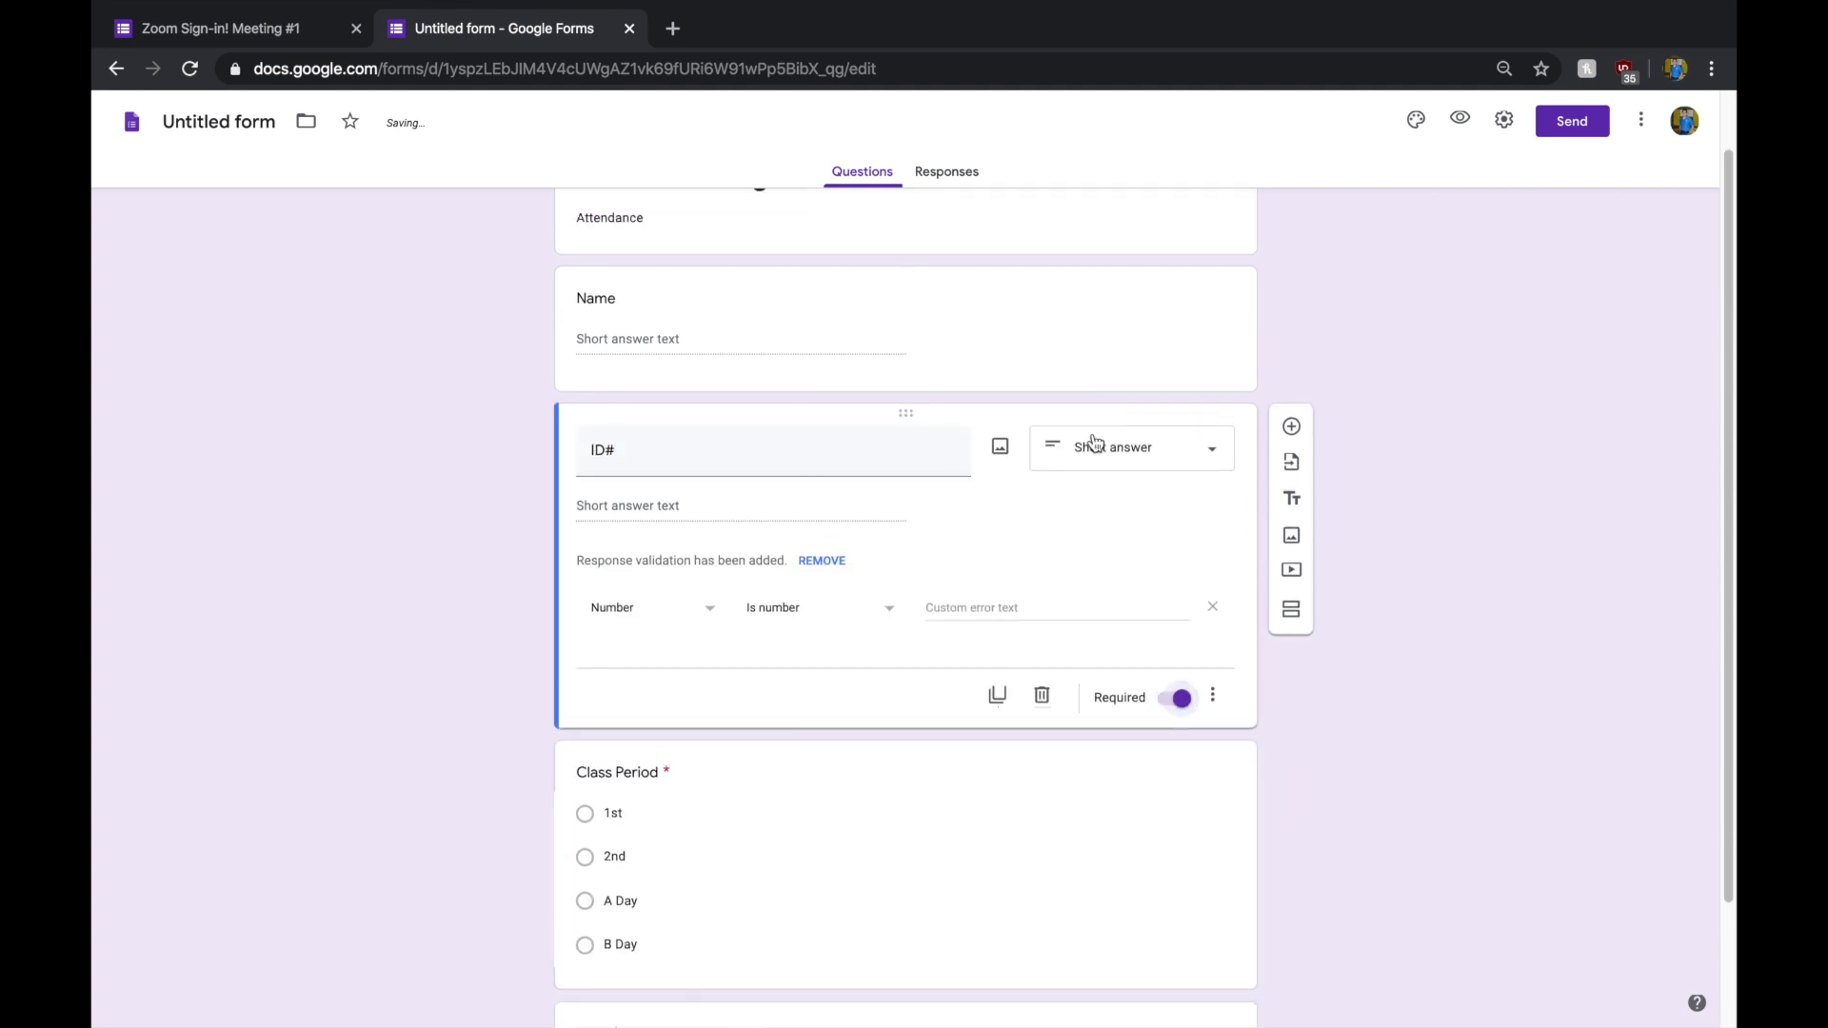
pyautogui.click(1137, 376)
pyautogui.click(1174, 455)
pyautogui.scroll(-1, 1252, 574)
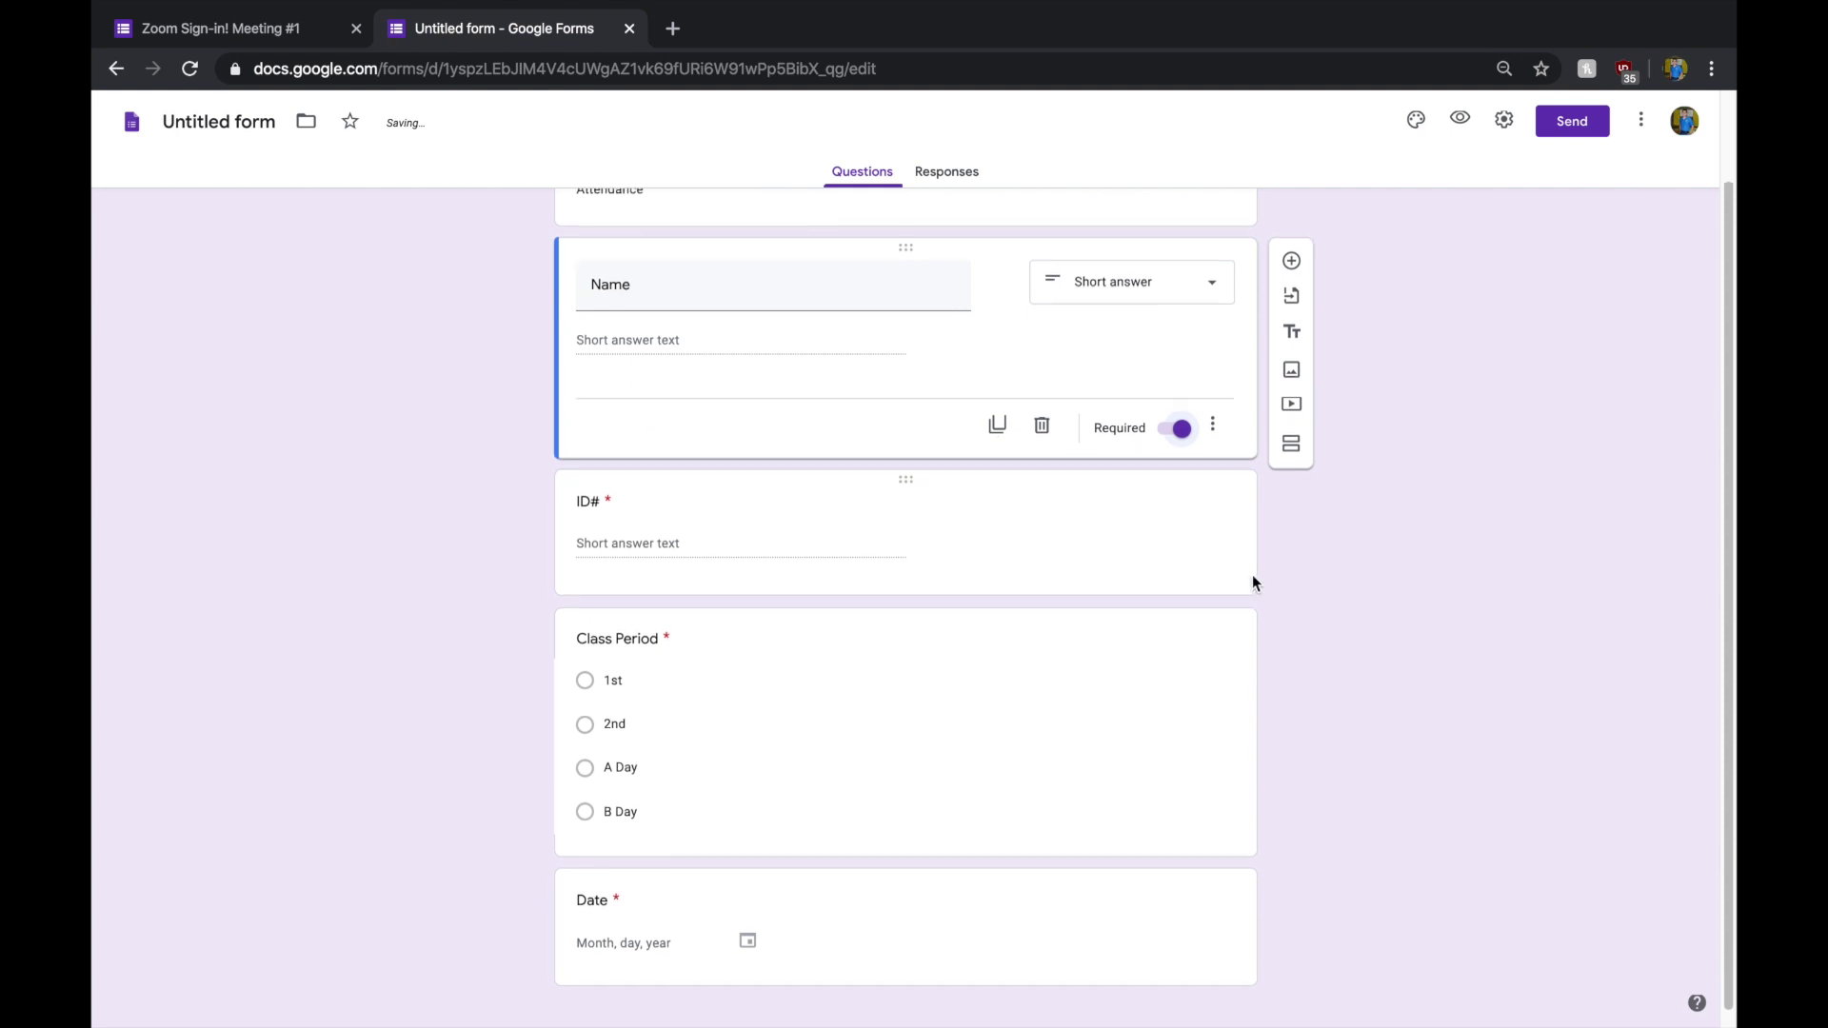
pyautogui.scroll(2, 1252, 574)
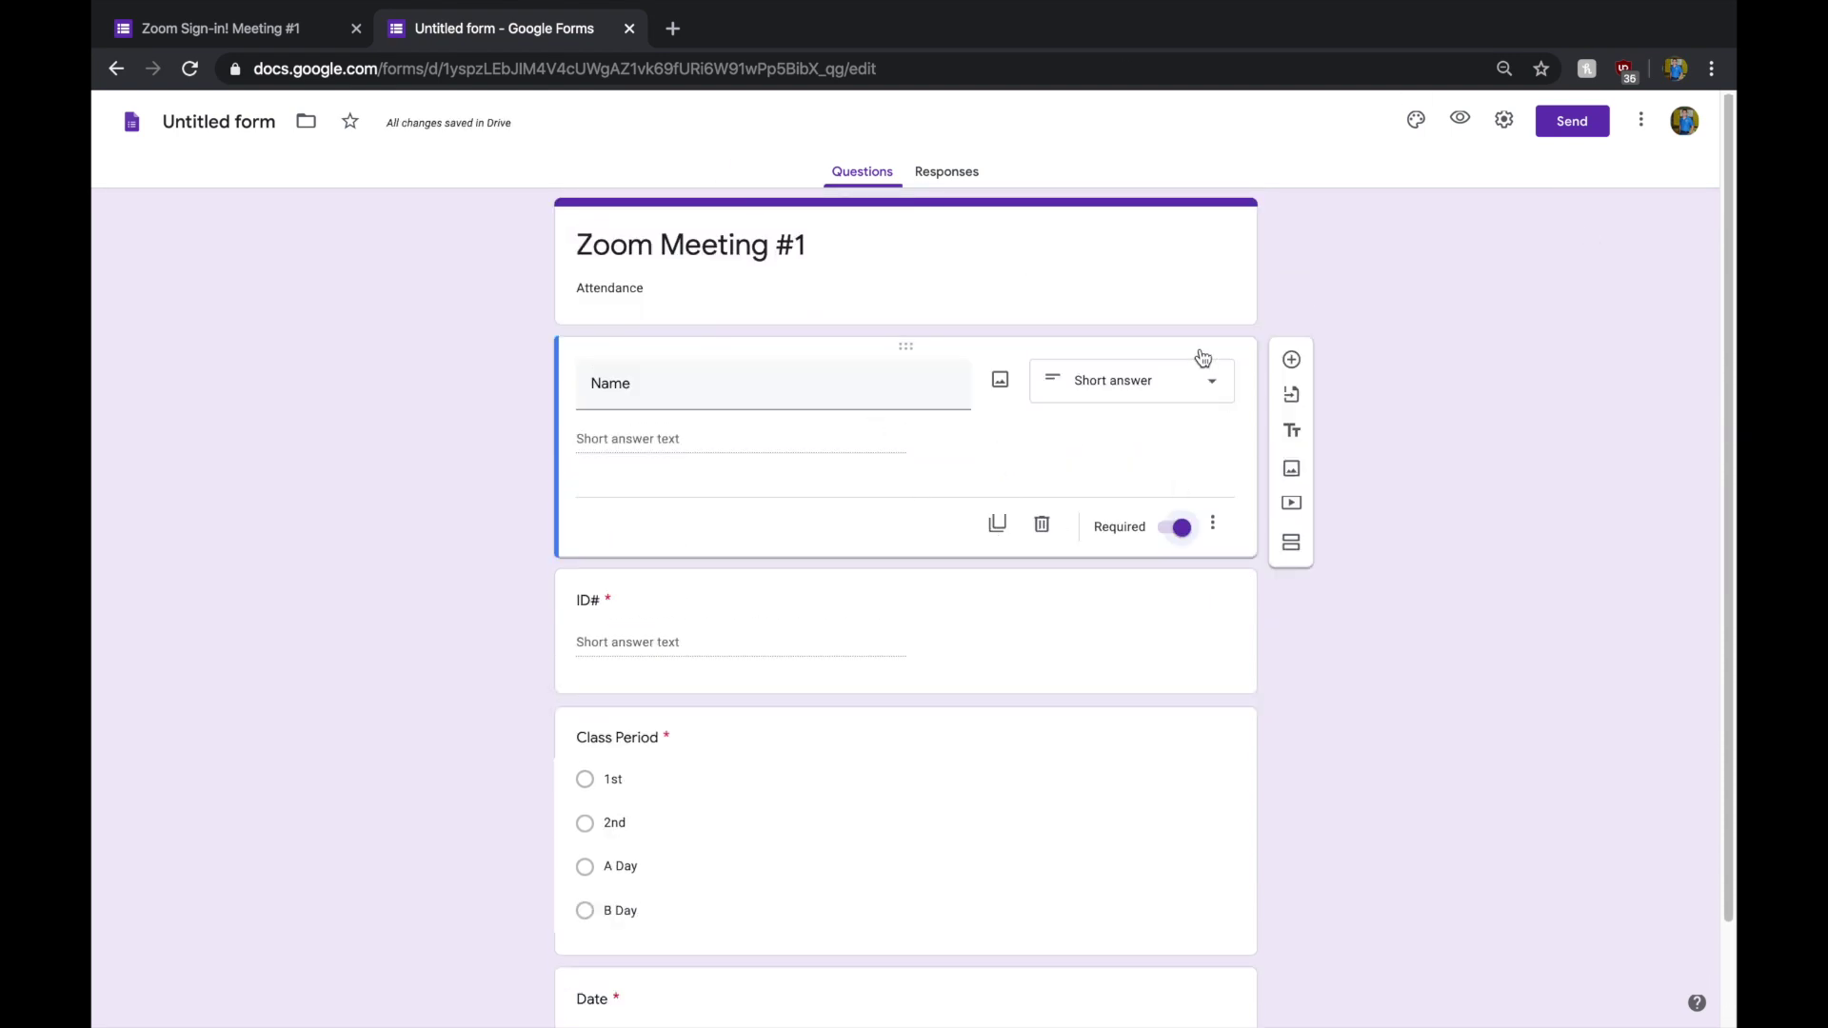
# - Insert the robot picture as the form's header image and apply the dark gray theme colour
pyautogui.click(1417, 130)
pyautogui.click(1542, 299)
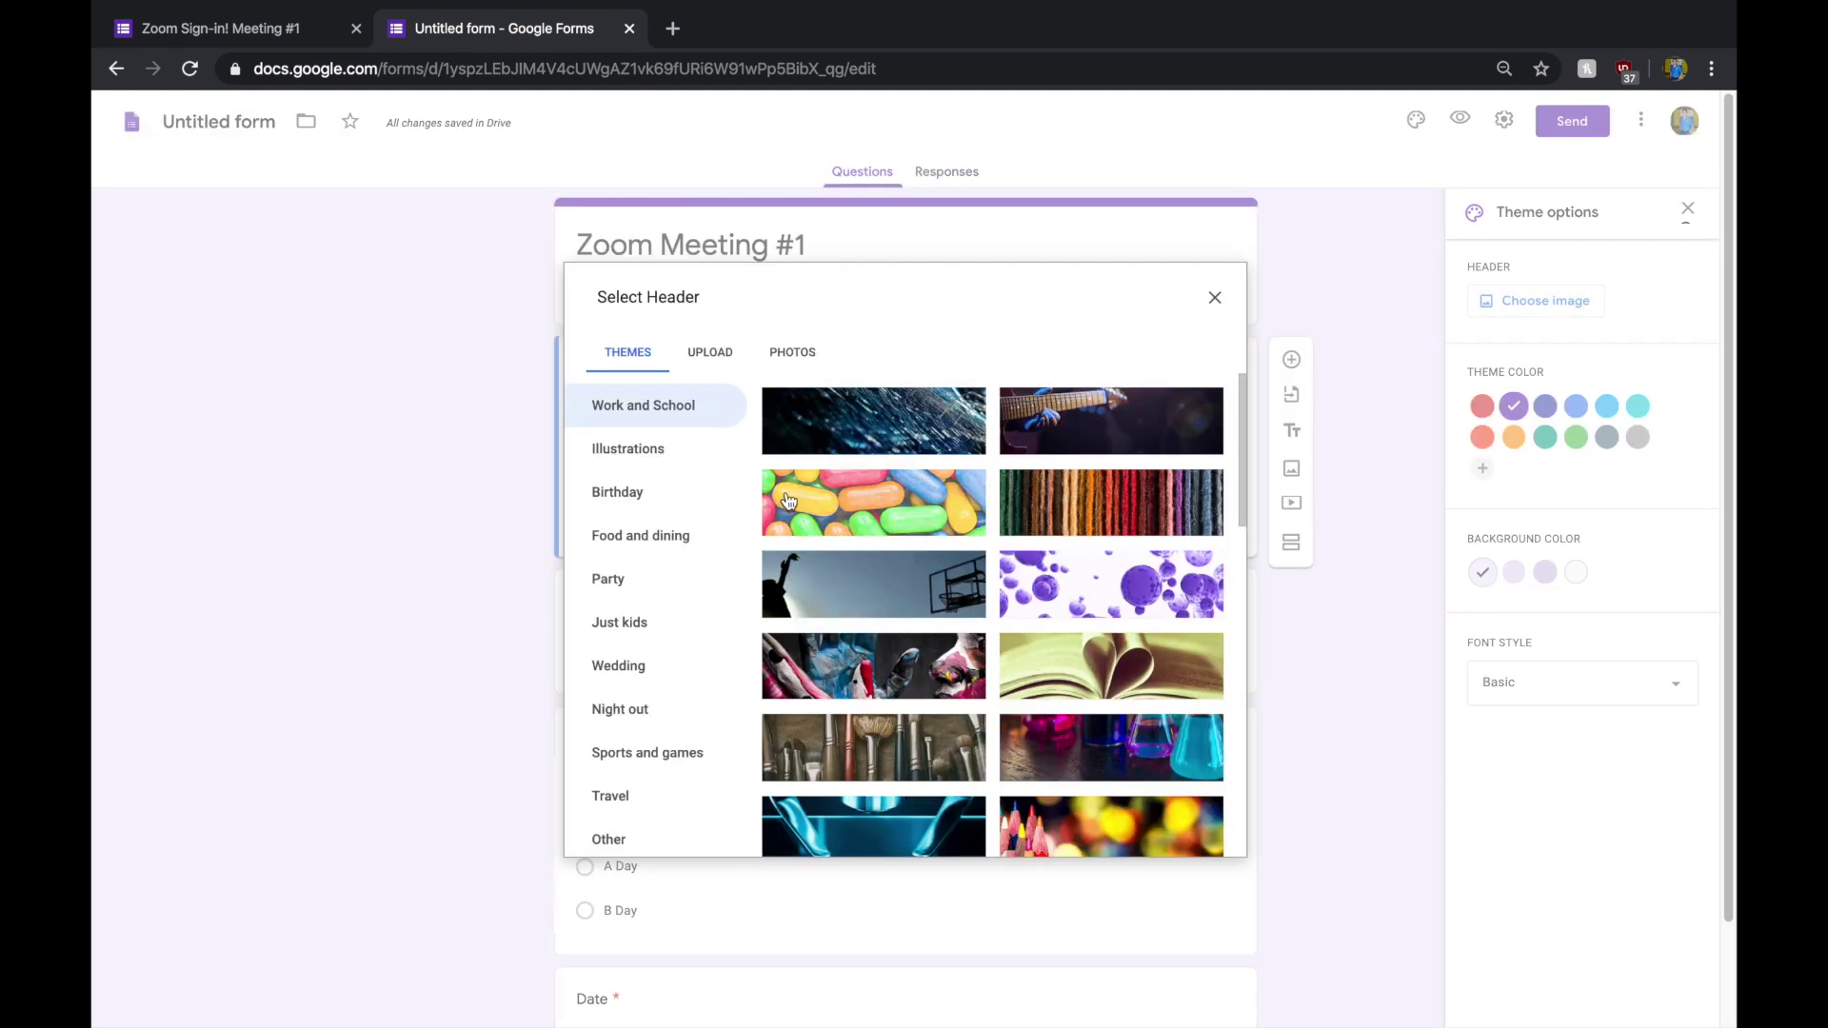
pyautogui.scroll(-10, 993, 653)
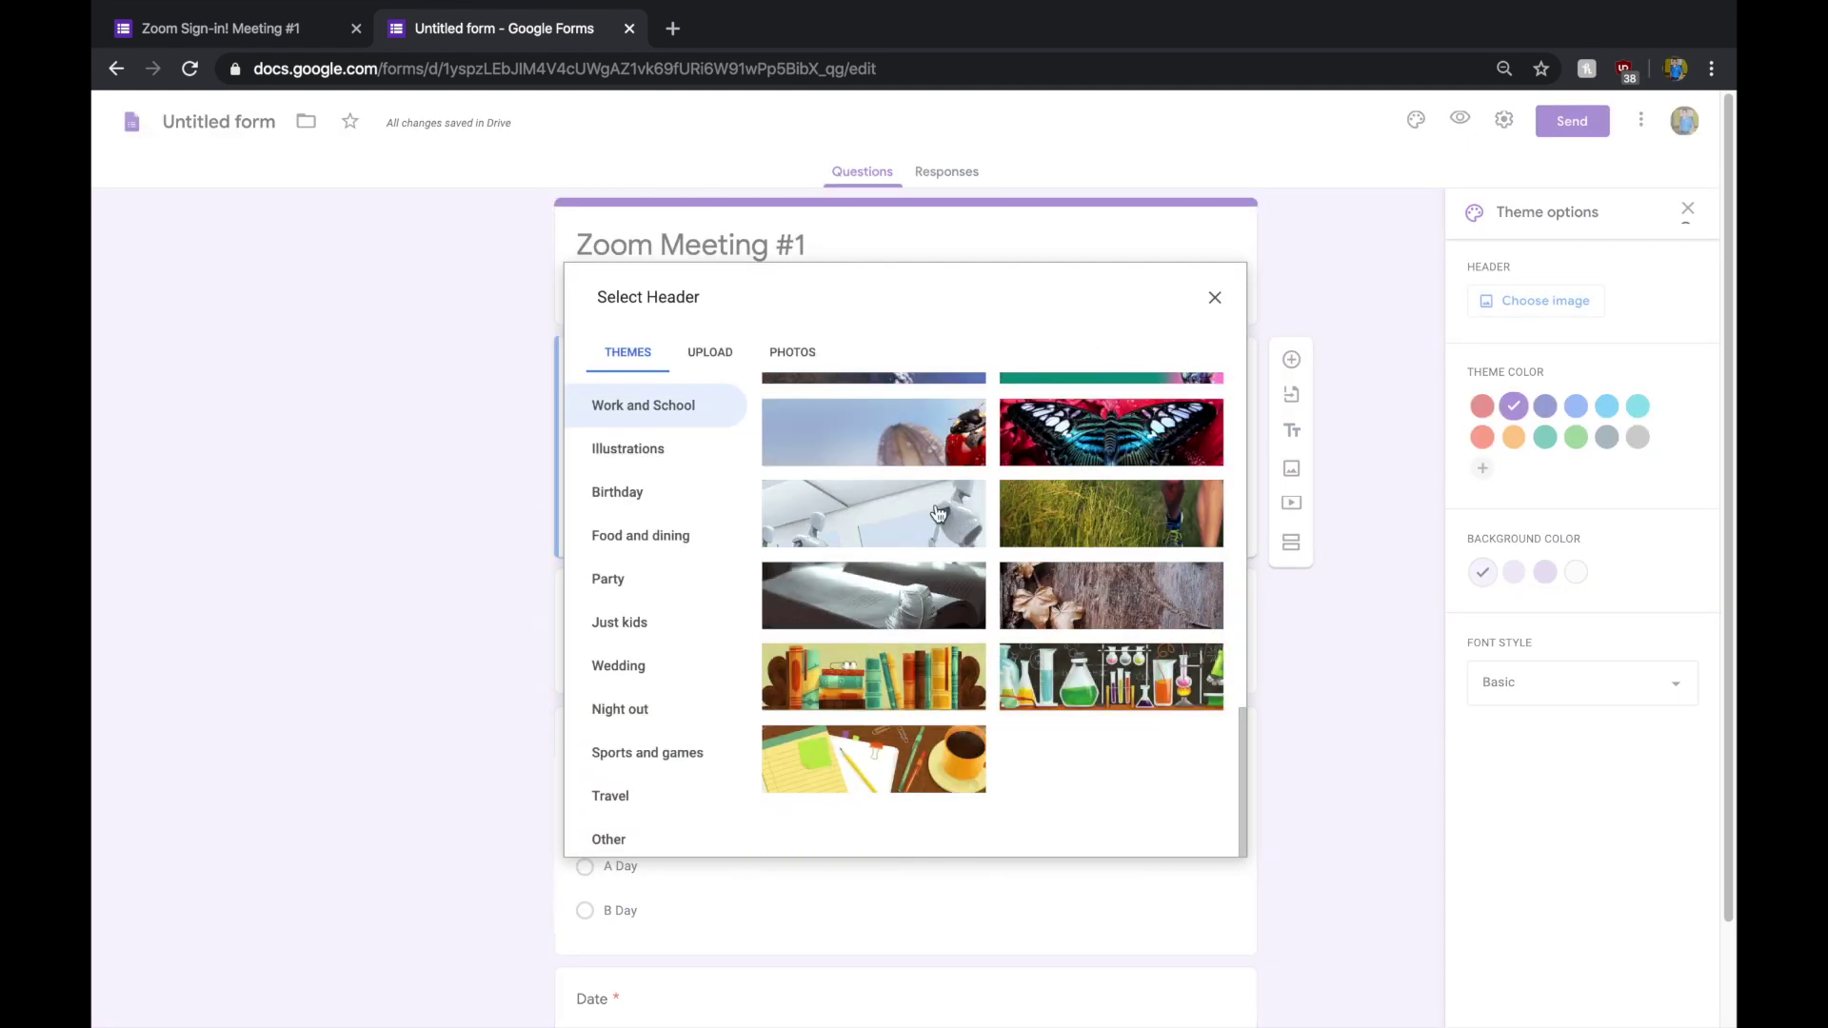
pyautogui.click(885, 516)
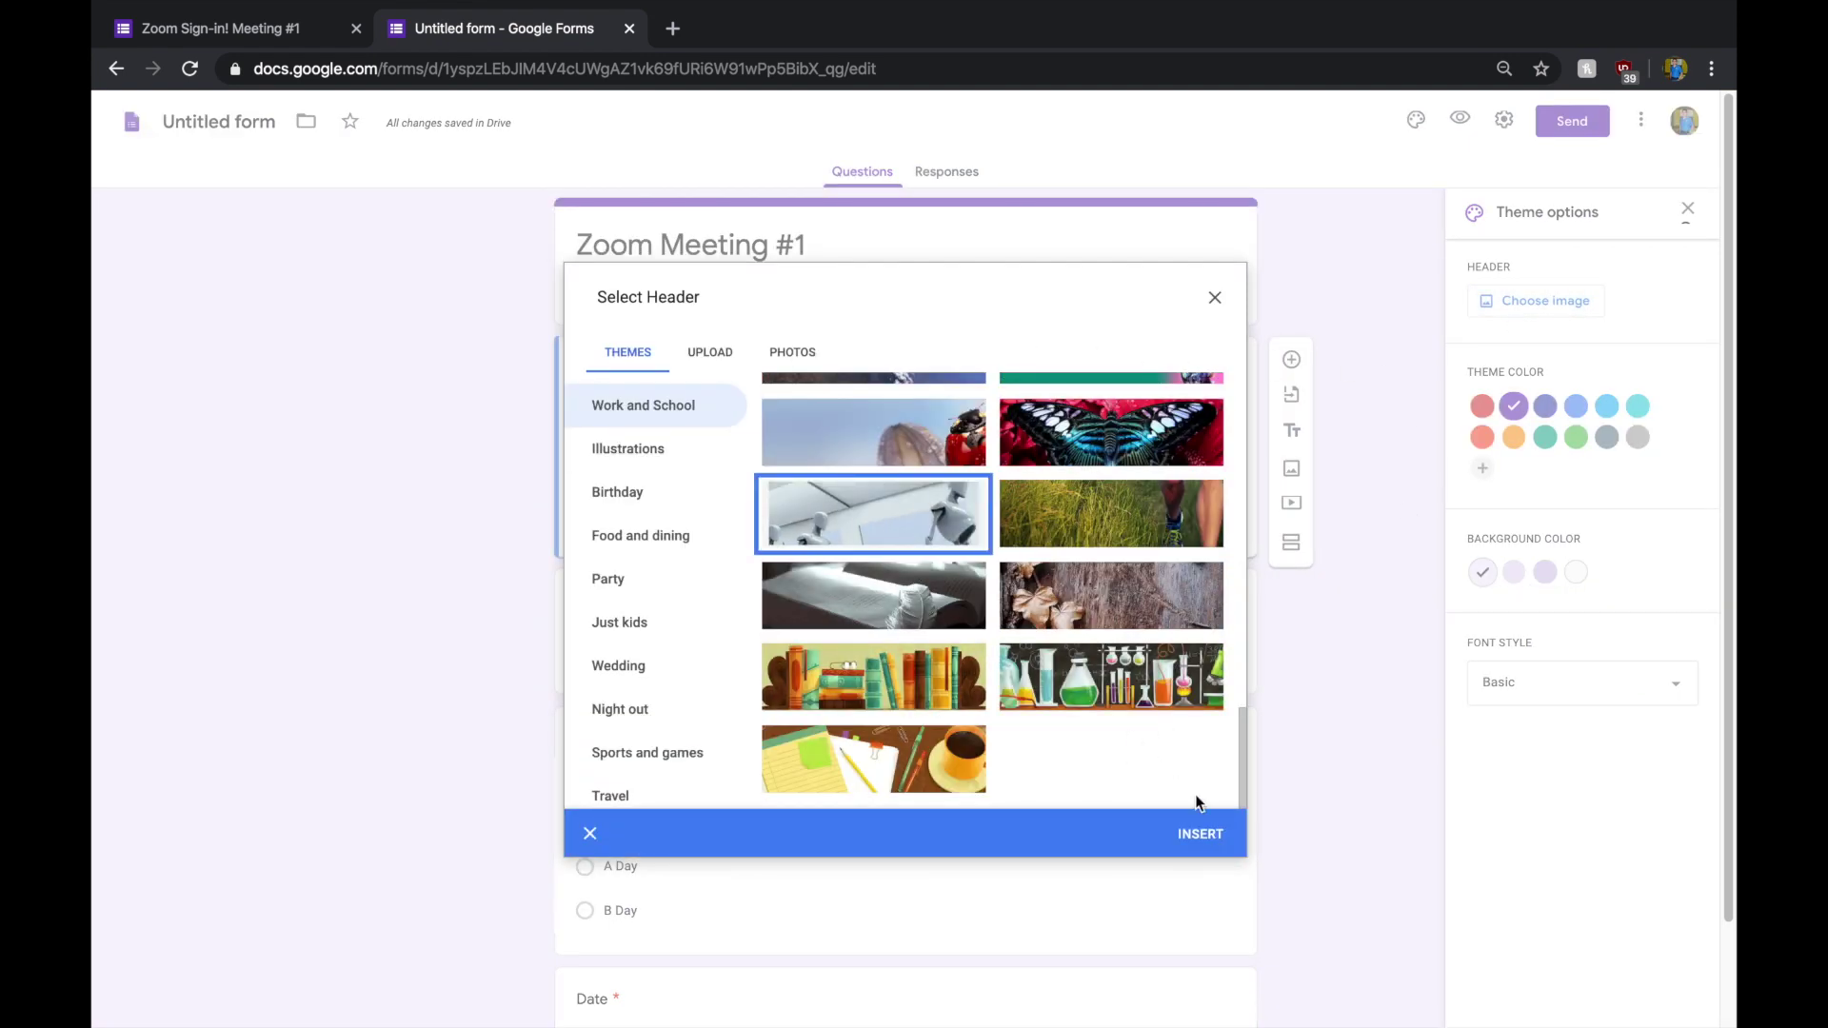
pyautogui.click(1198, 836)
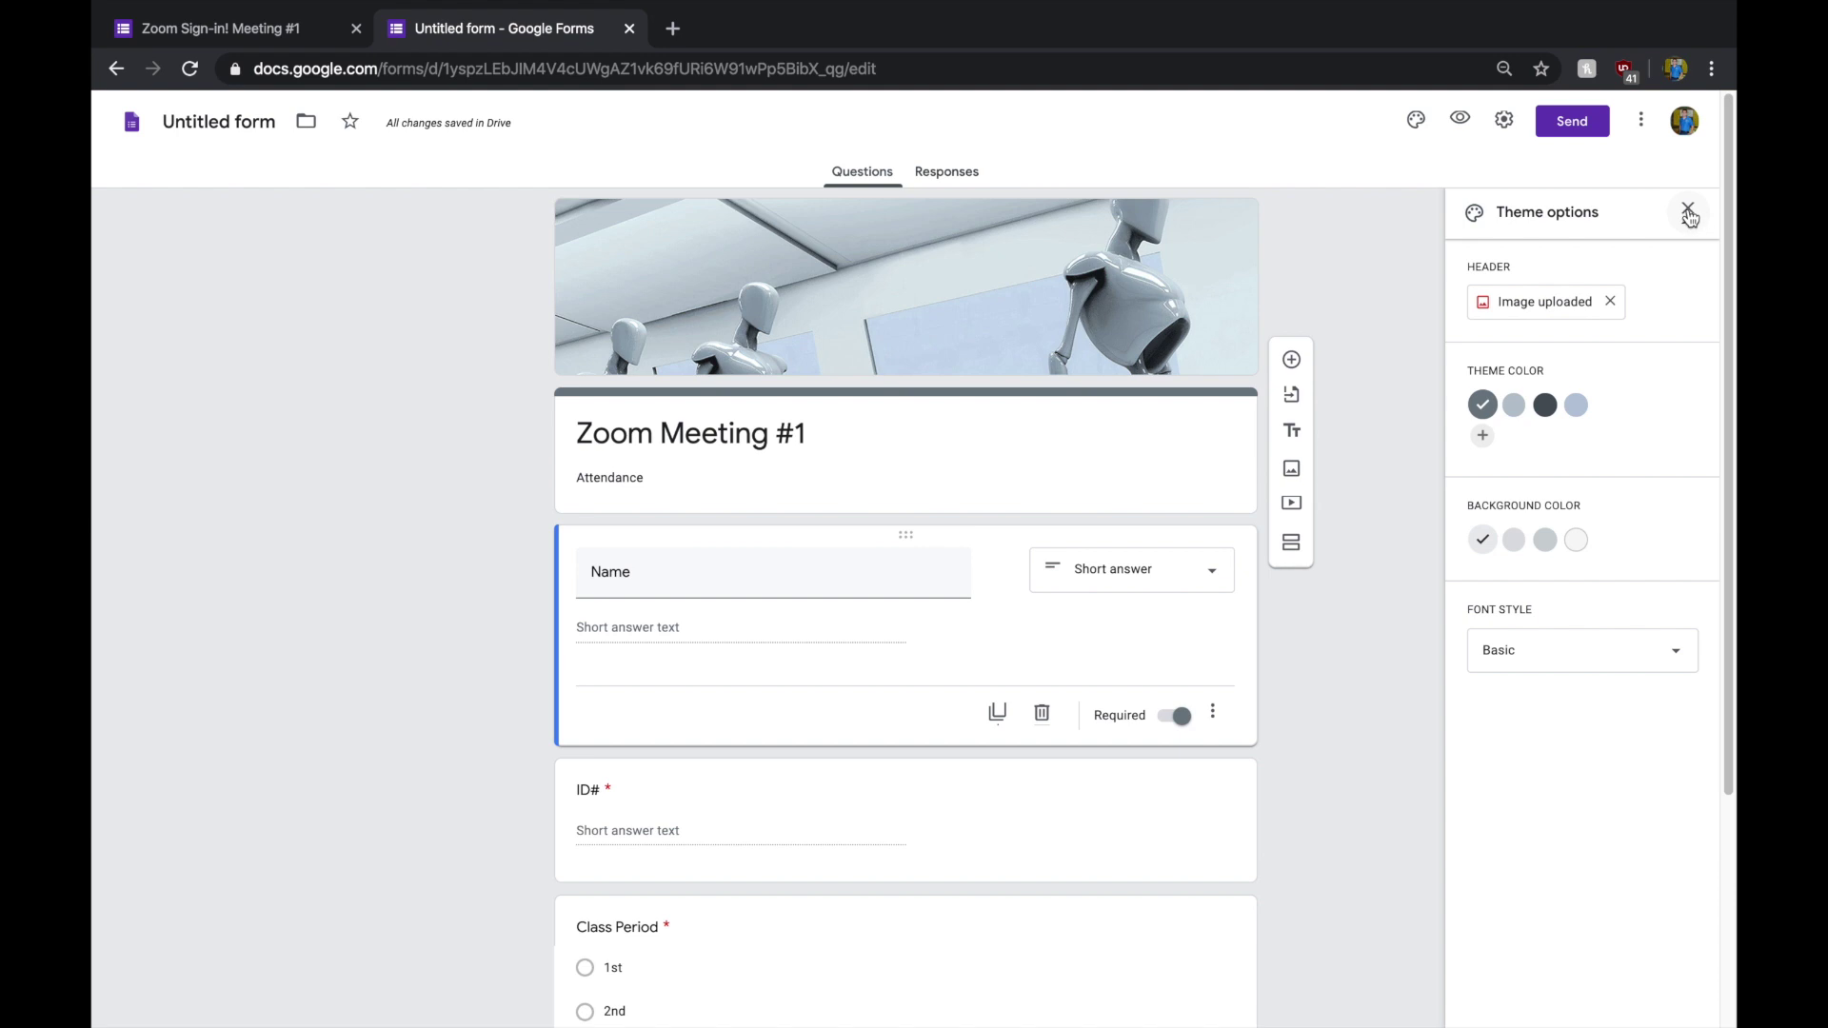
pyautogui.click(1544, 405)
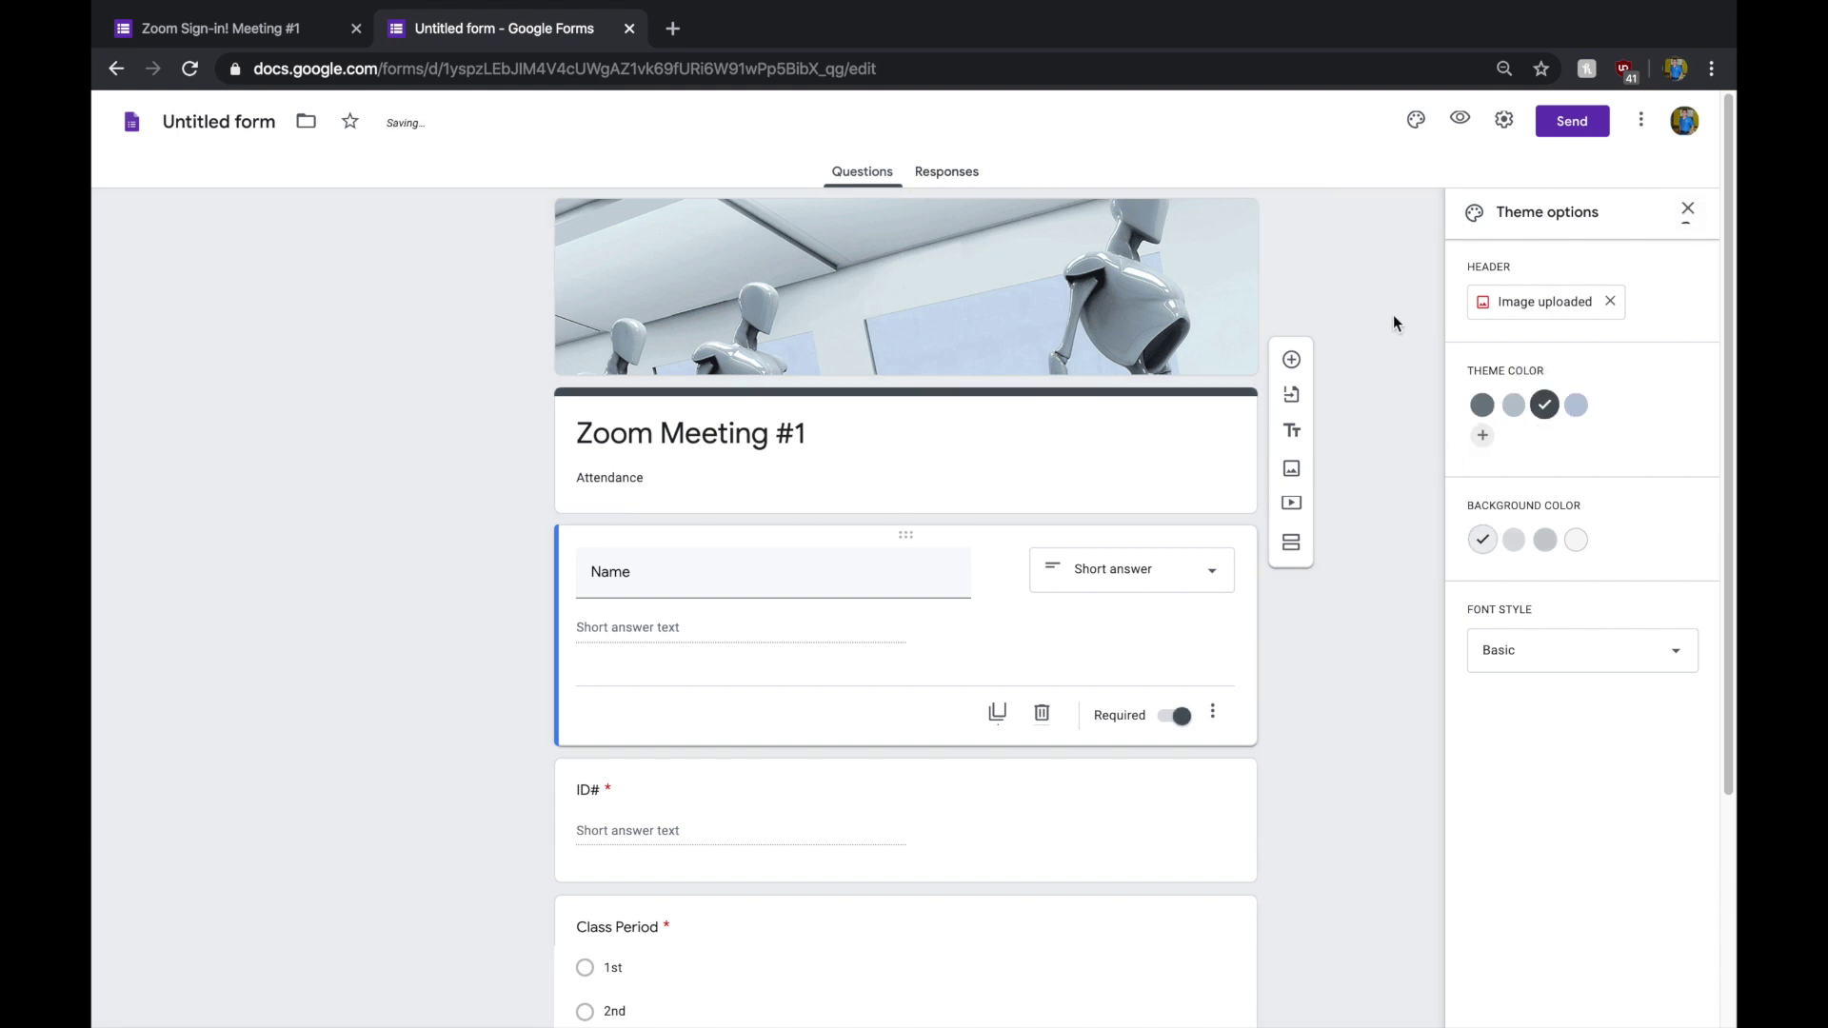
pyautogui.click(1686, 210)
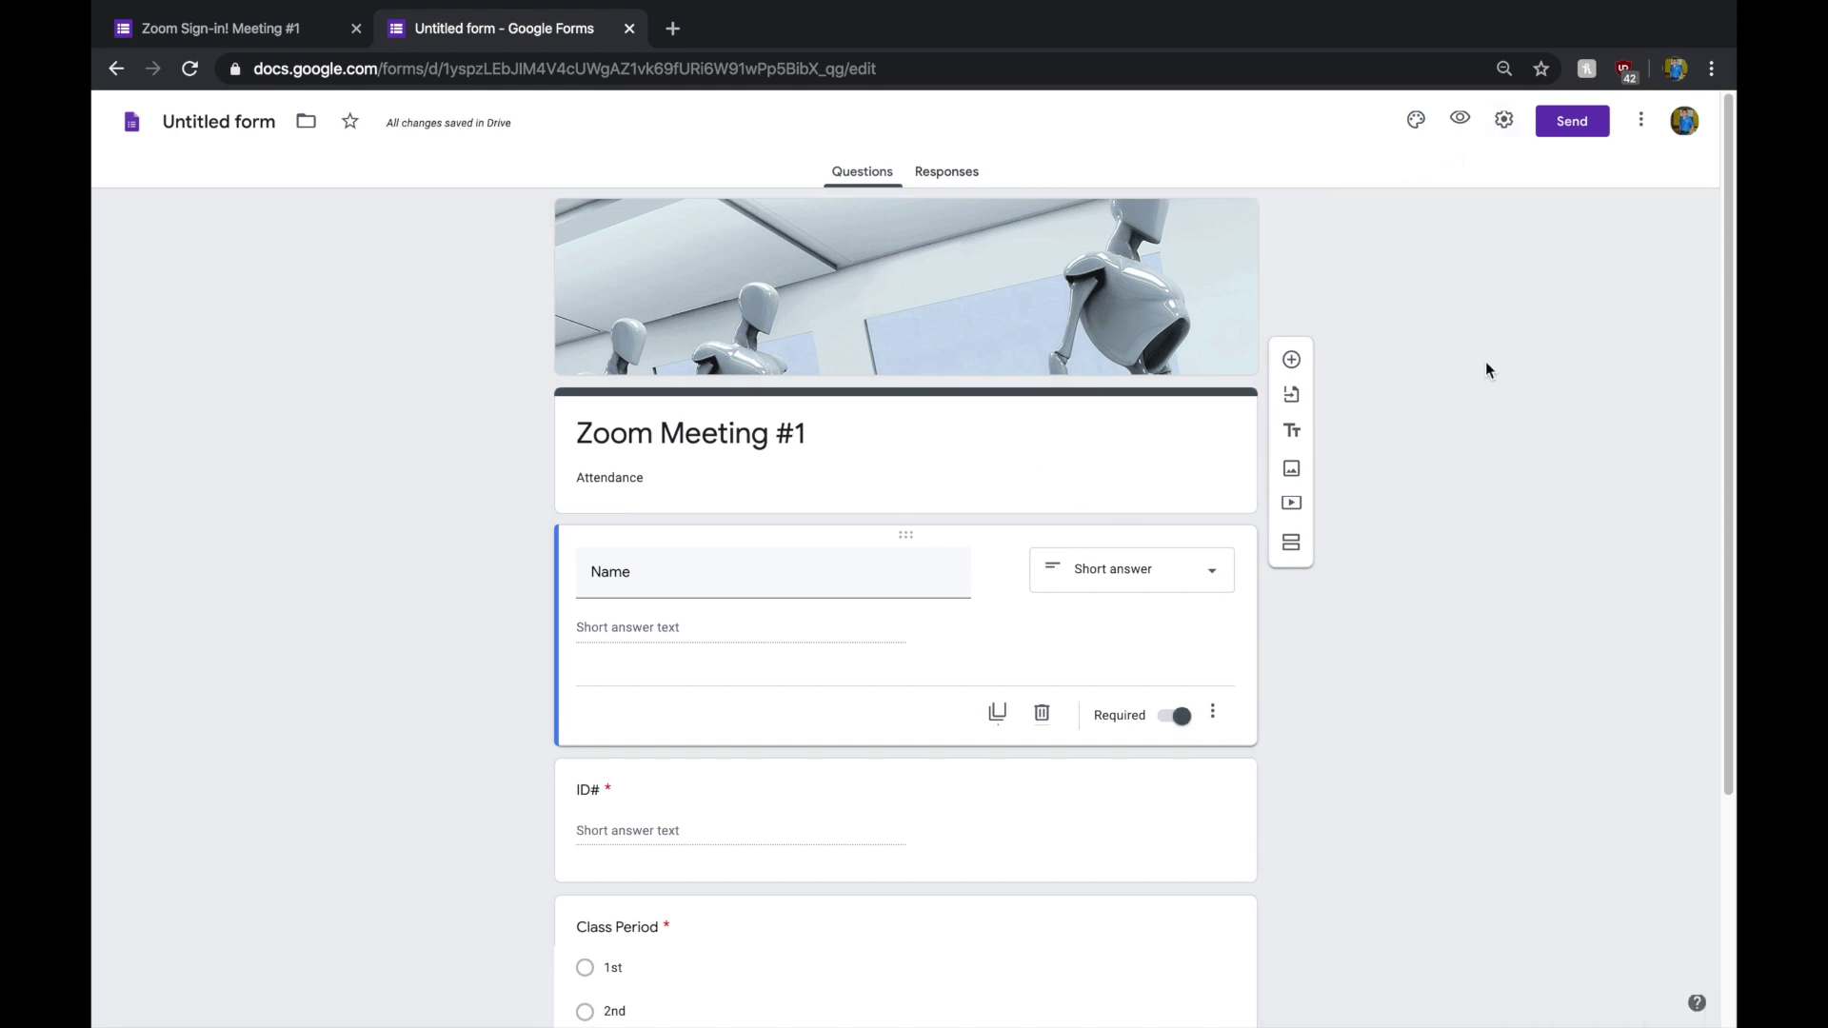
# - Copy the form's shortened URL from the Send dialog's link option
pyautogui.click(1577, 128)
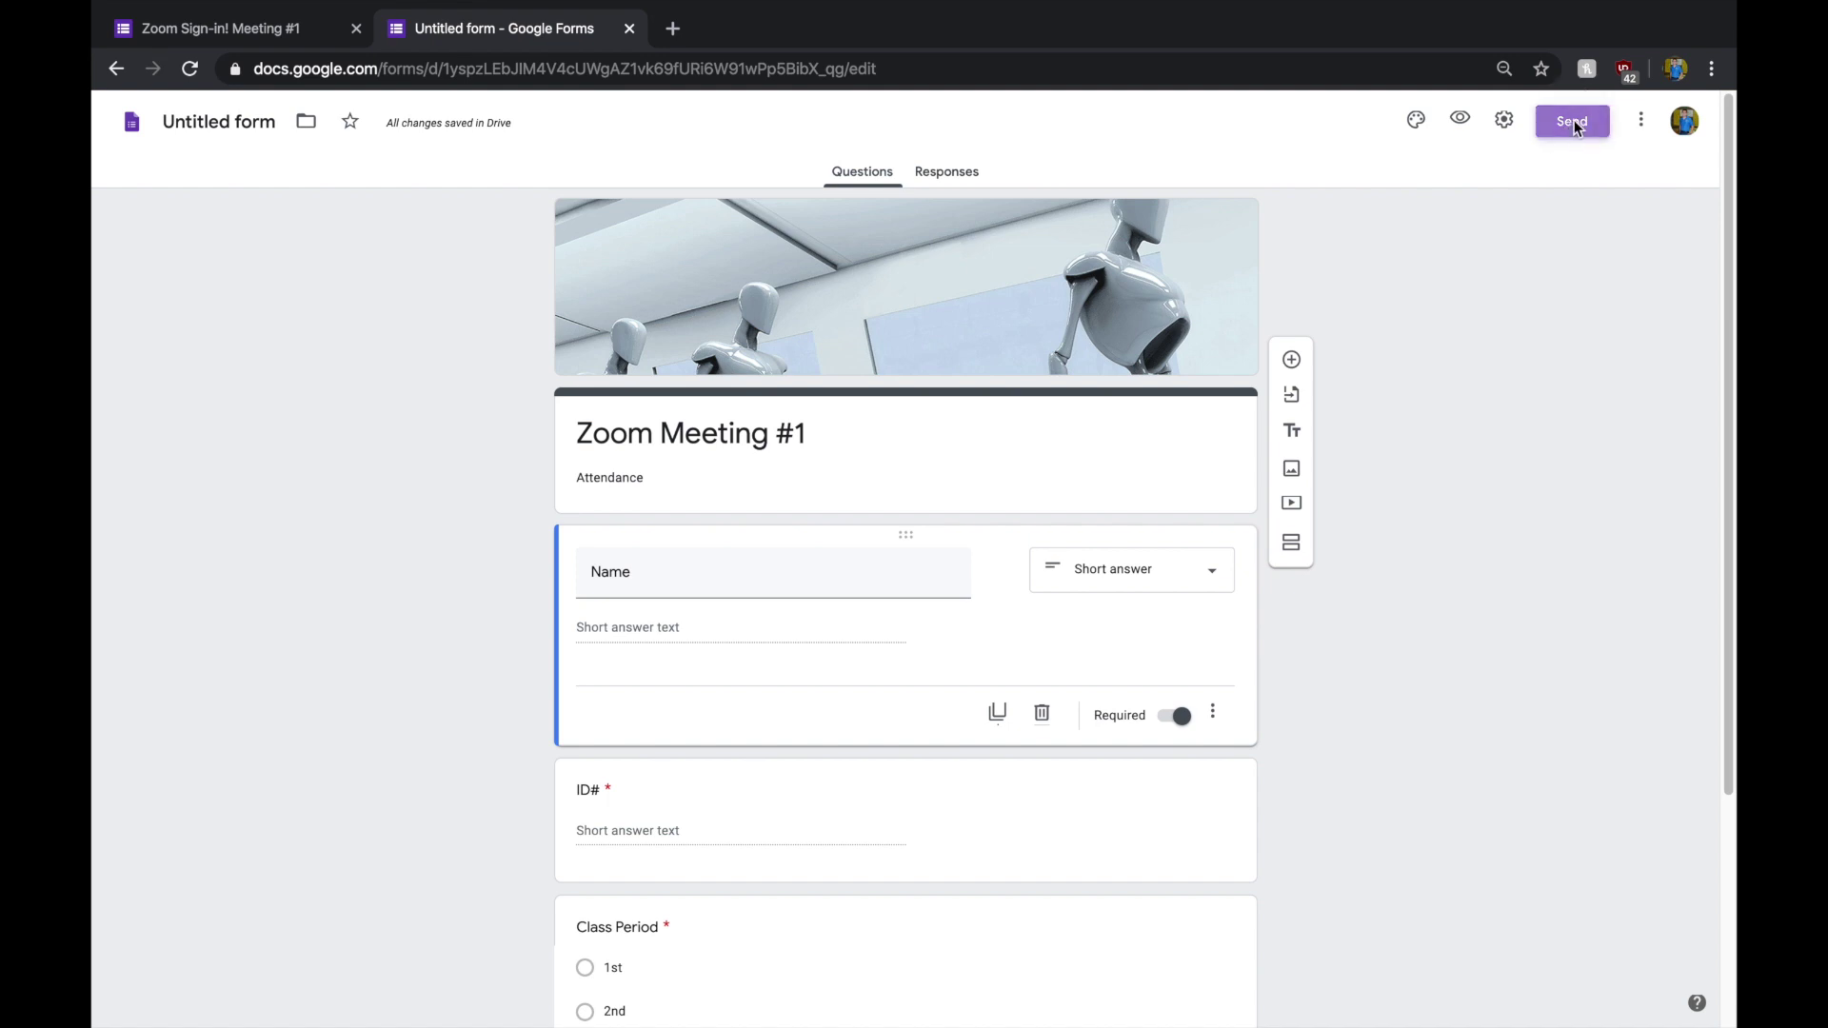
pyautogui.click(833, 254)
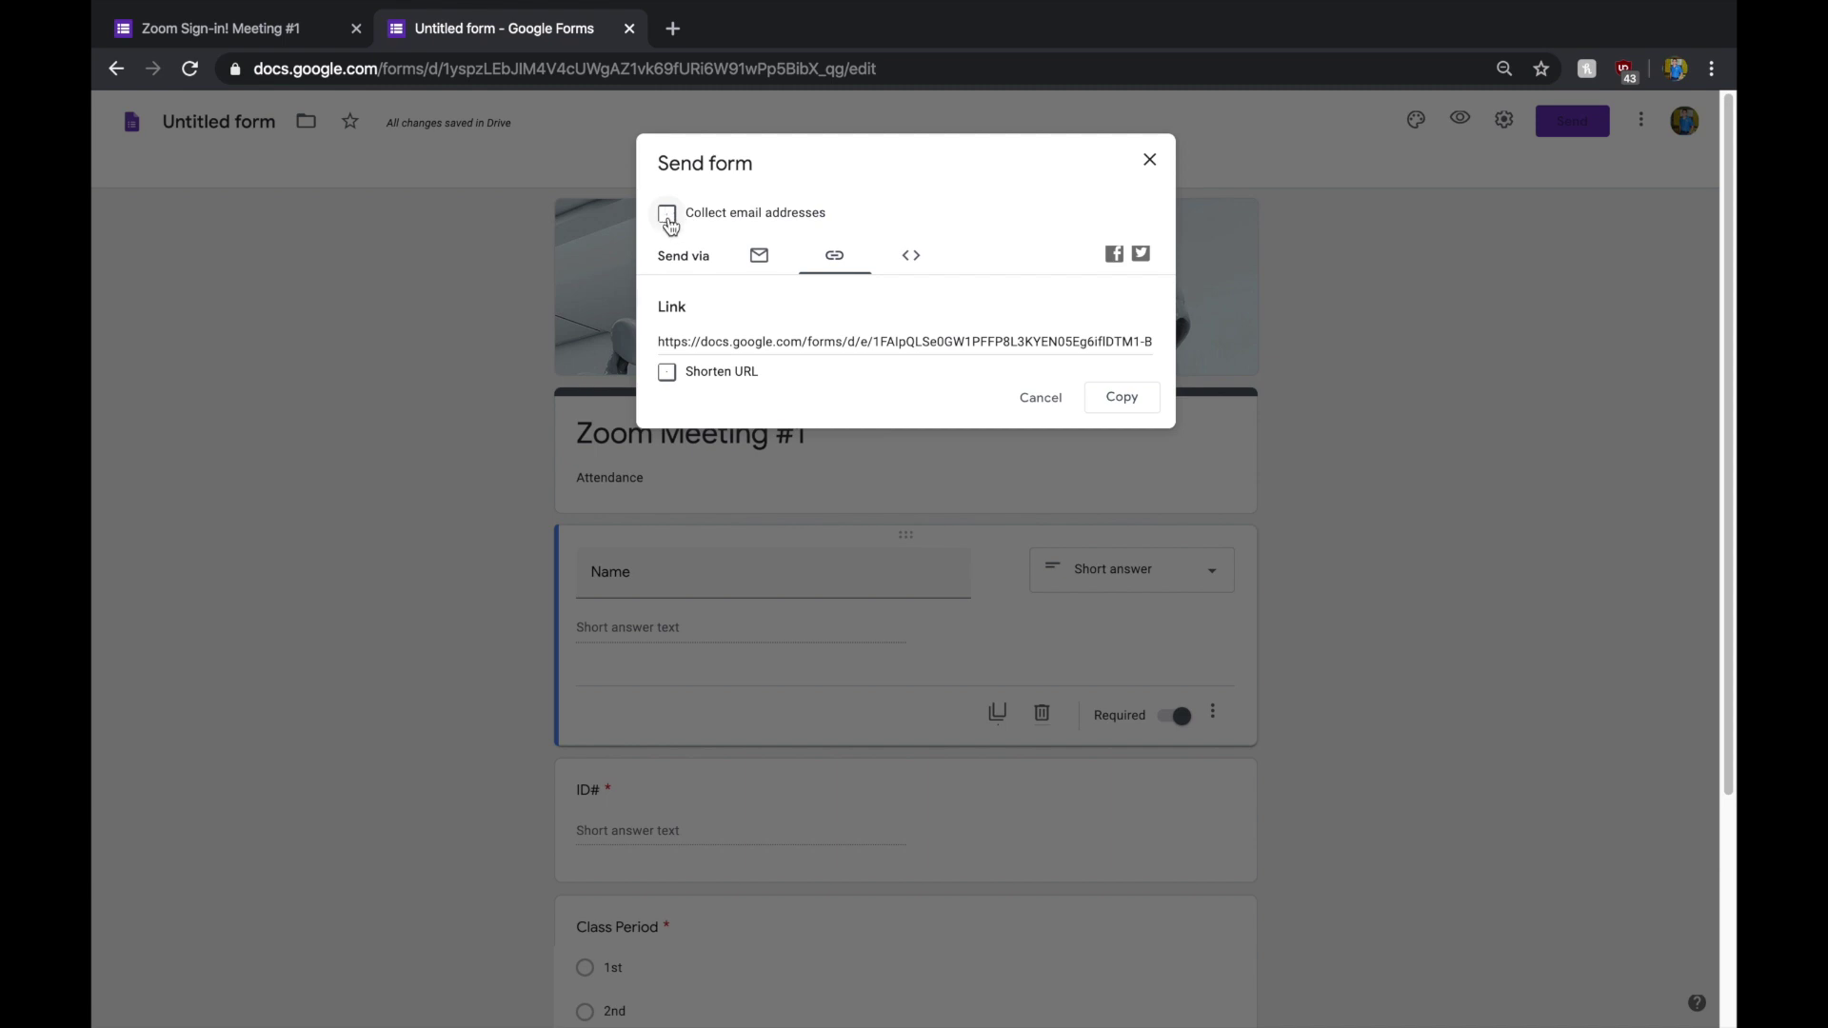
pyautogui.click(666, 372)
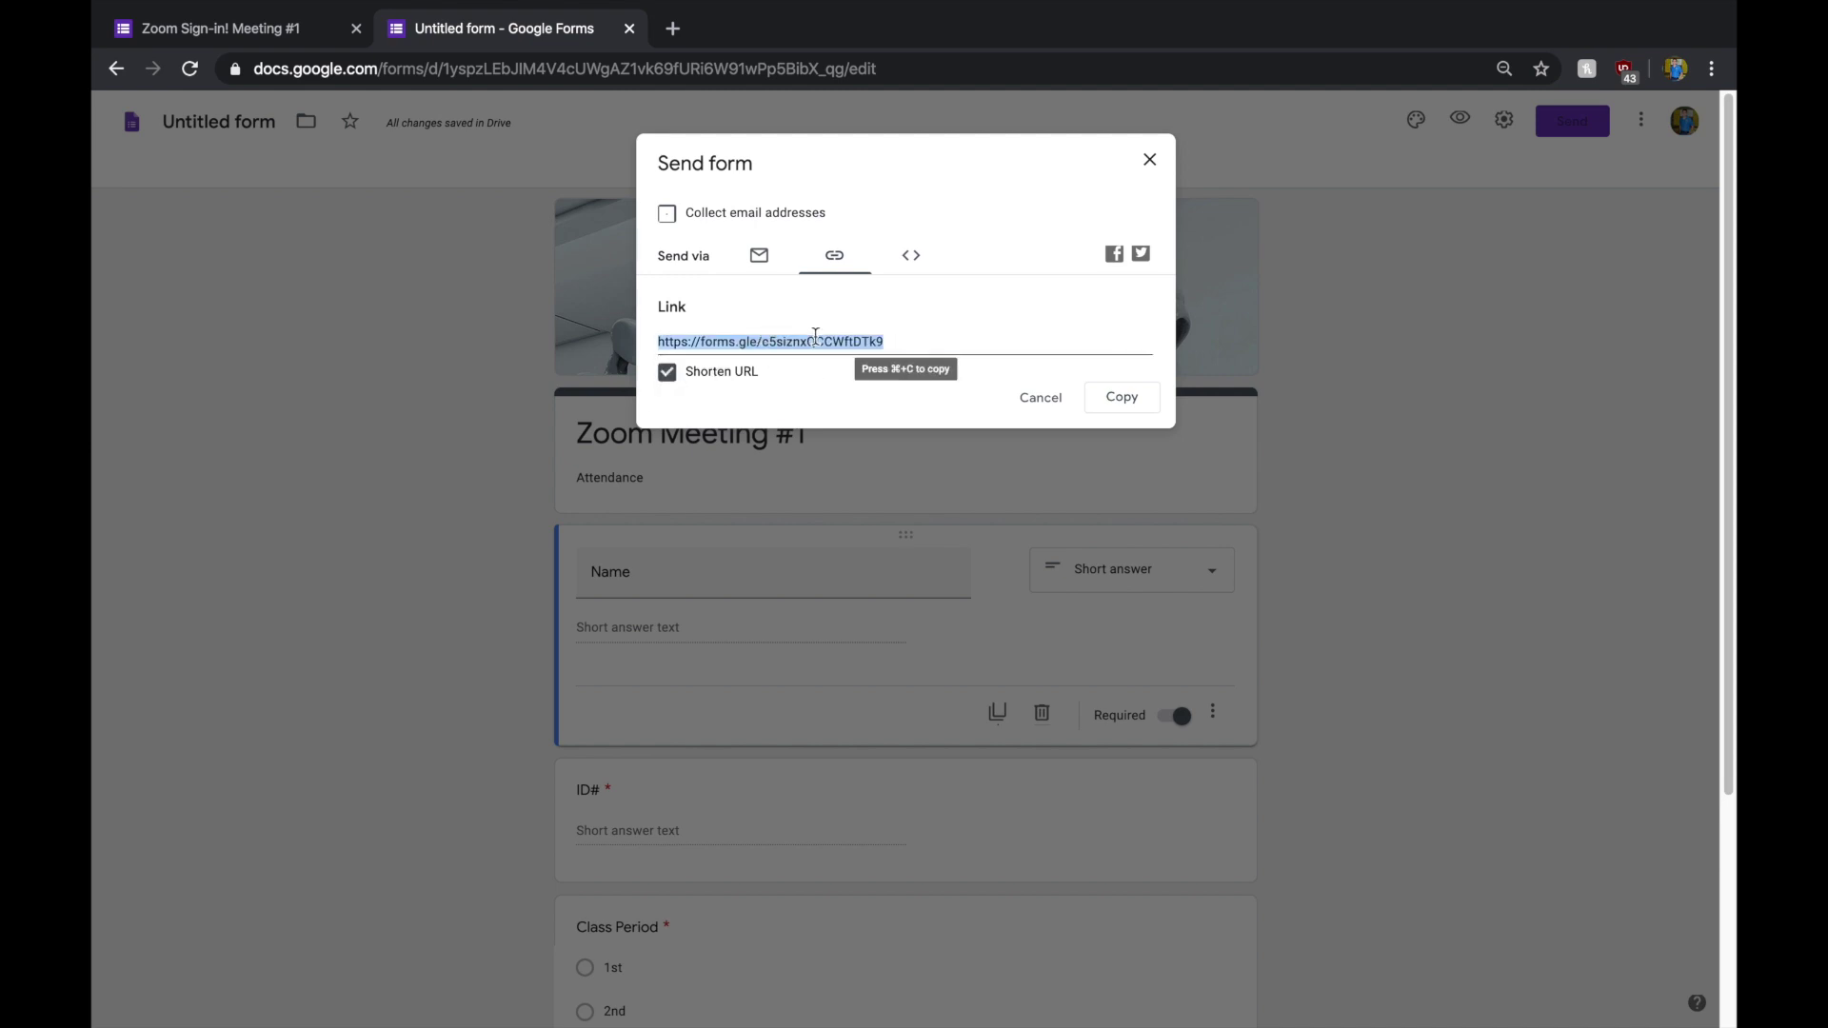
pyautogui.click(1123, 398)
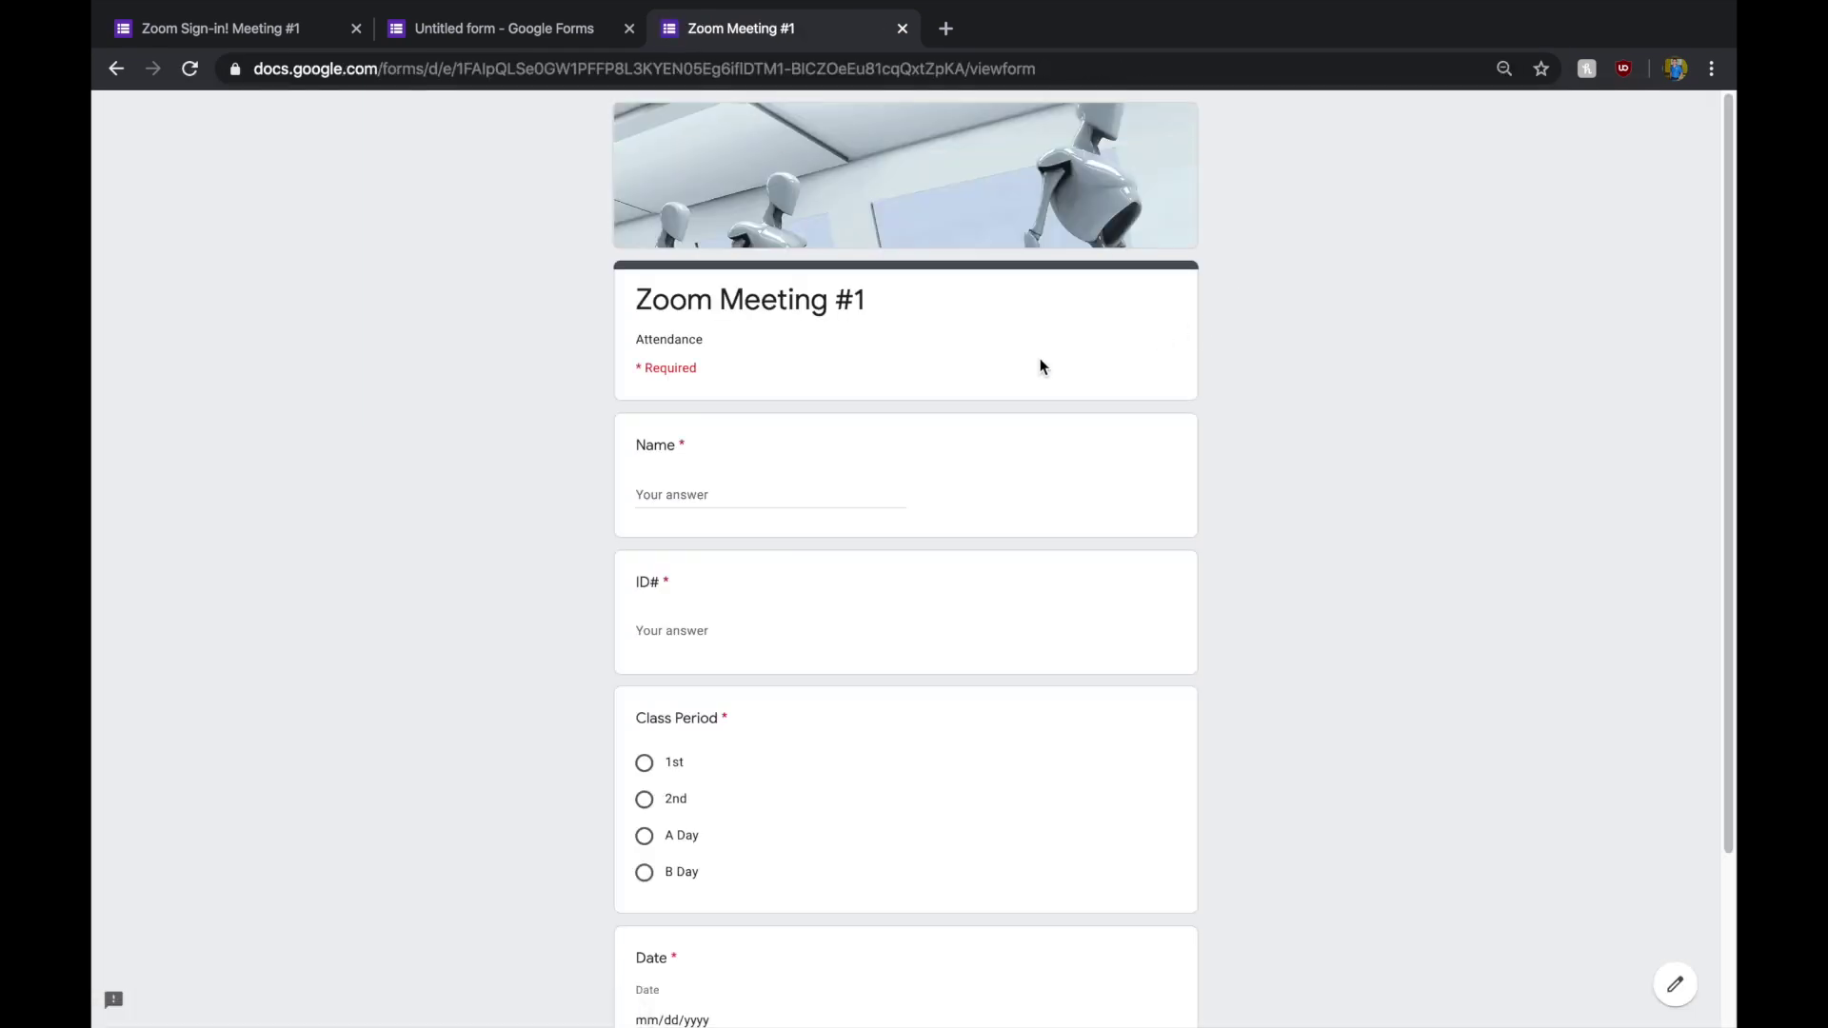
# - Fill in the test answers: name 'Test', ID# 11111, 1st period, date 03/27/2020
pyautogui.scroll(-2, 990, 614)
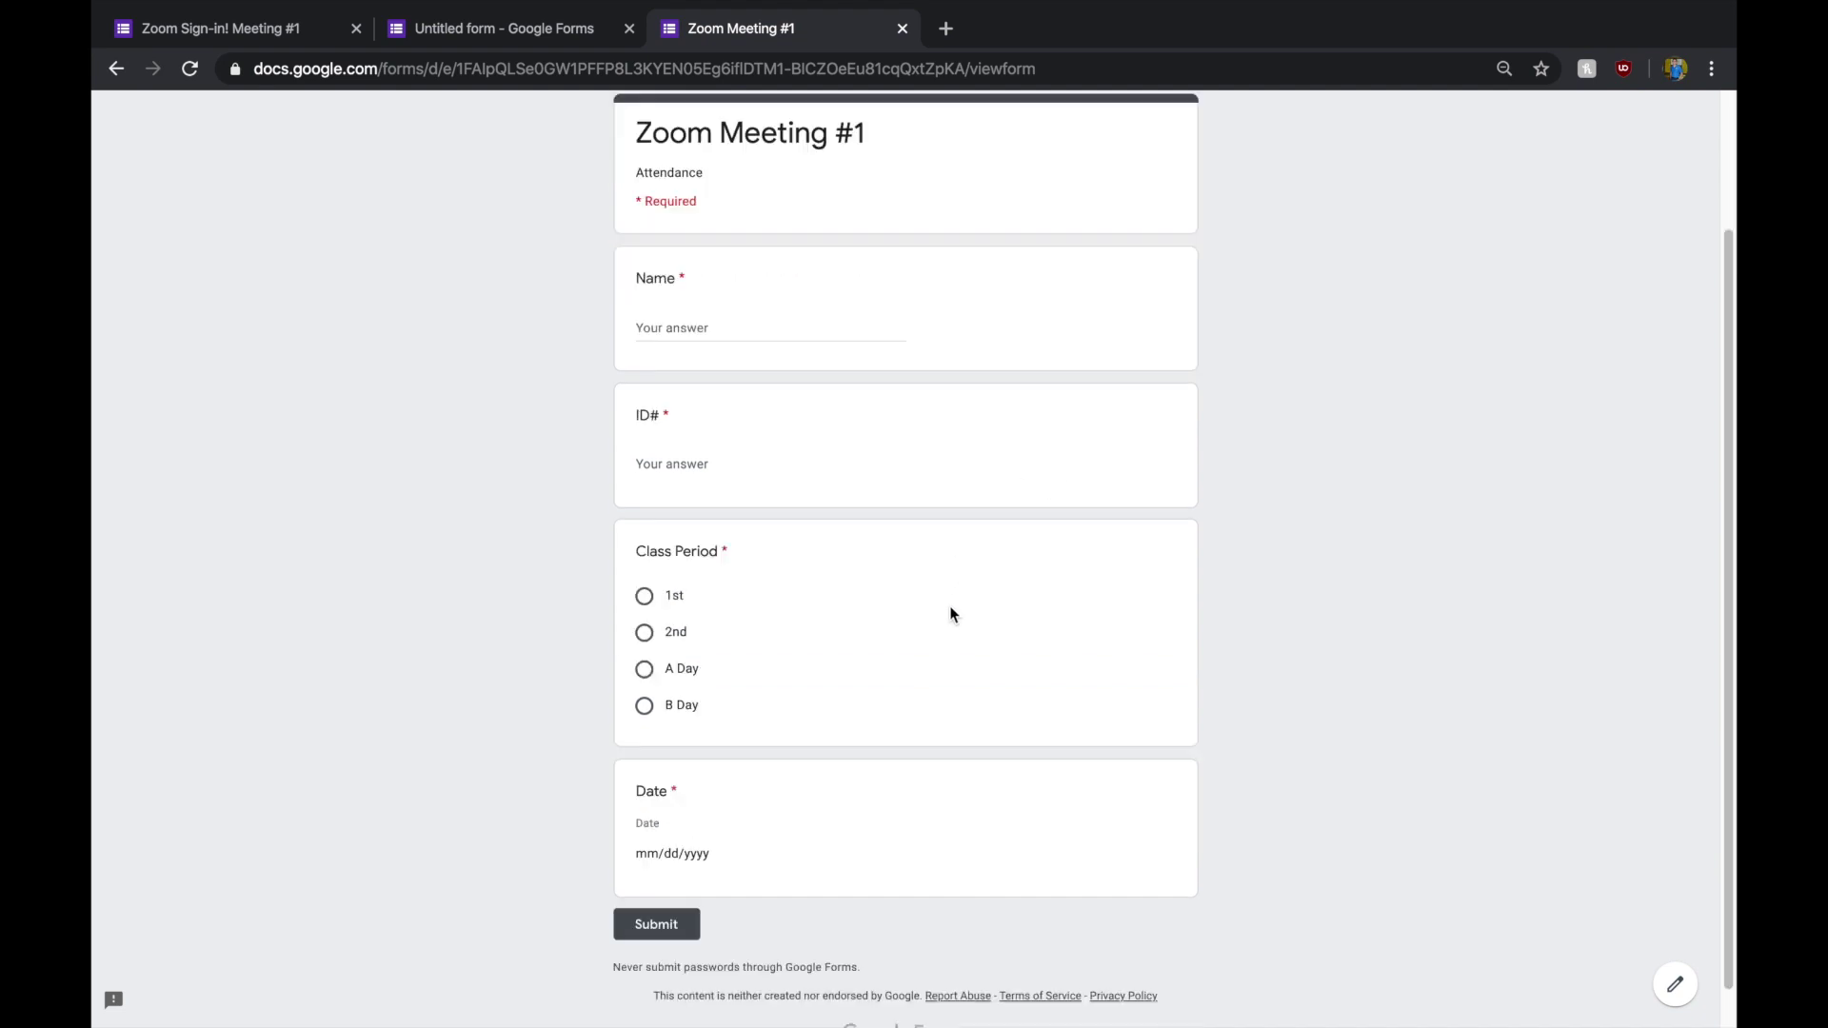
pyautogui.click(729, 391)
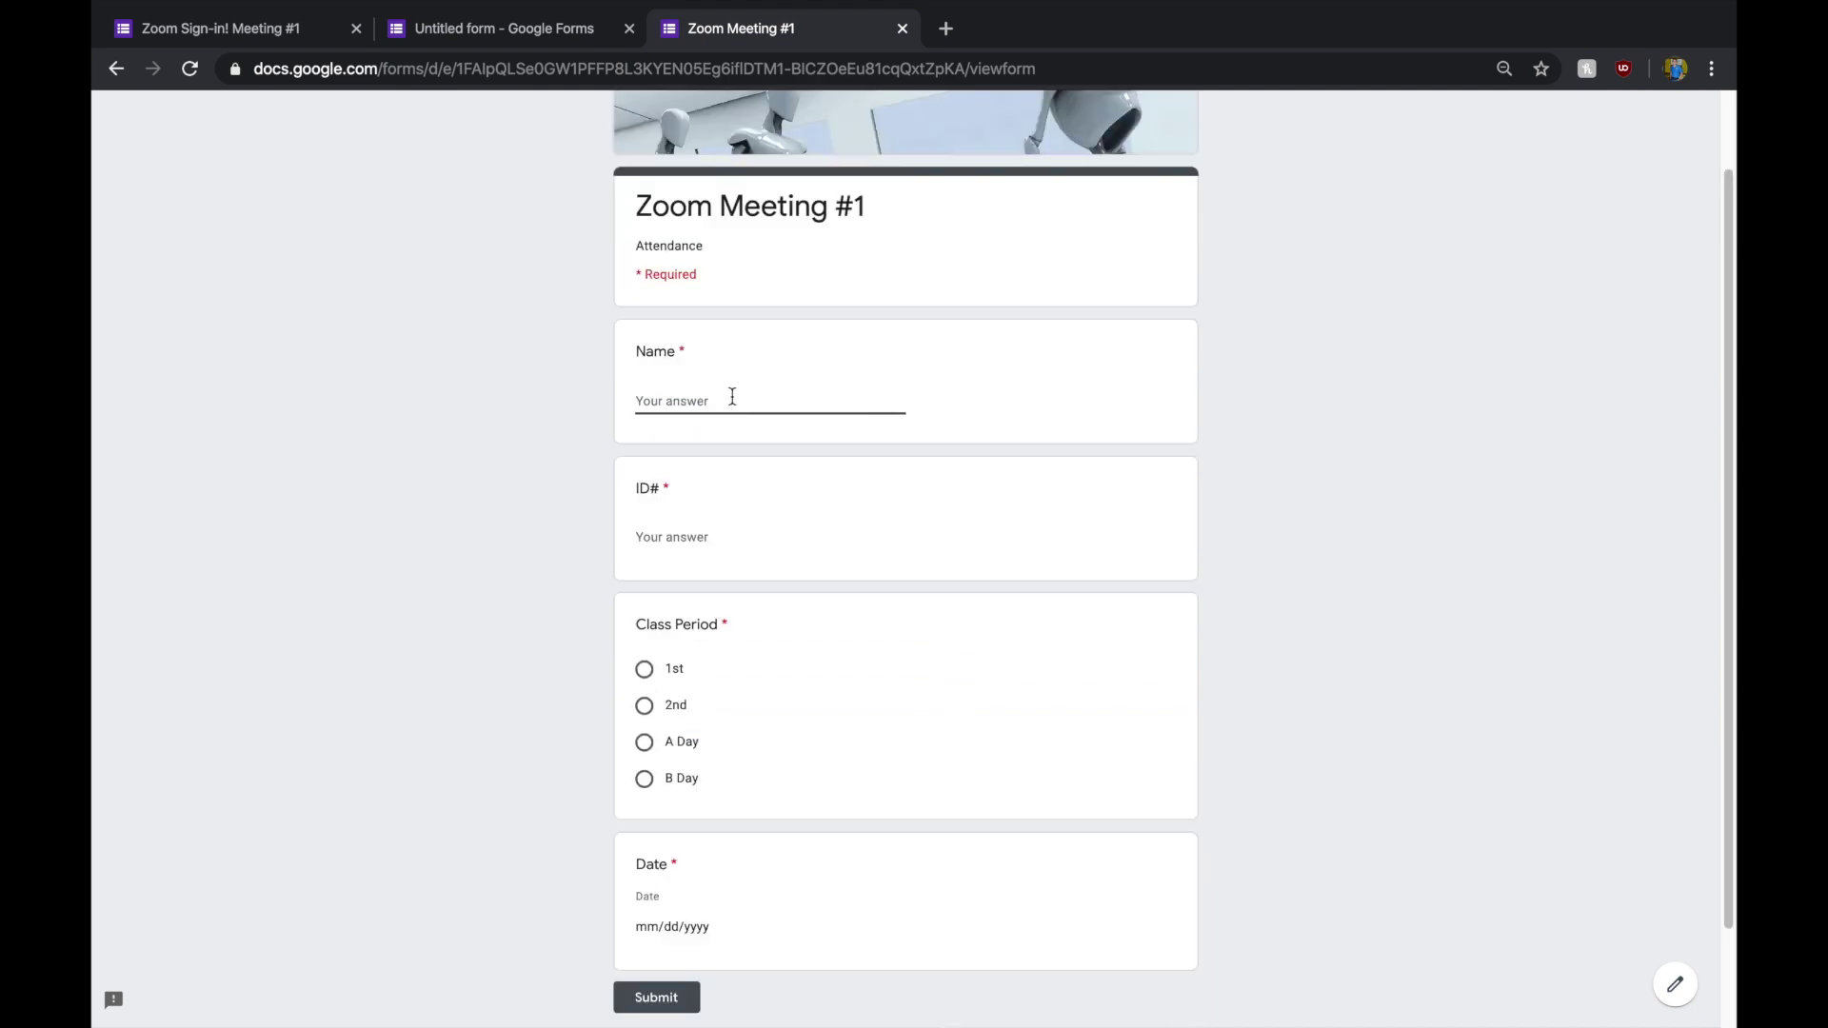
pyautogui.write('Test')
pyautogui.click(709, 535)
pyautogui.write('11111')
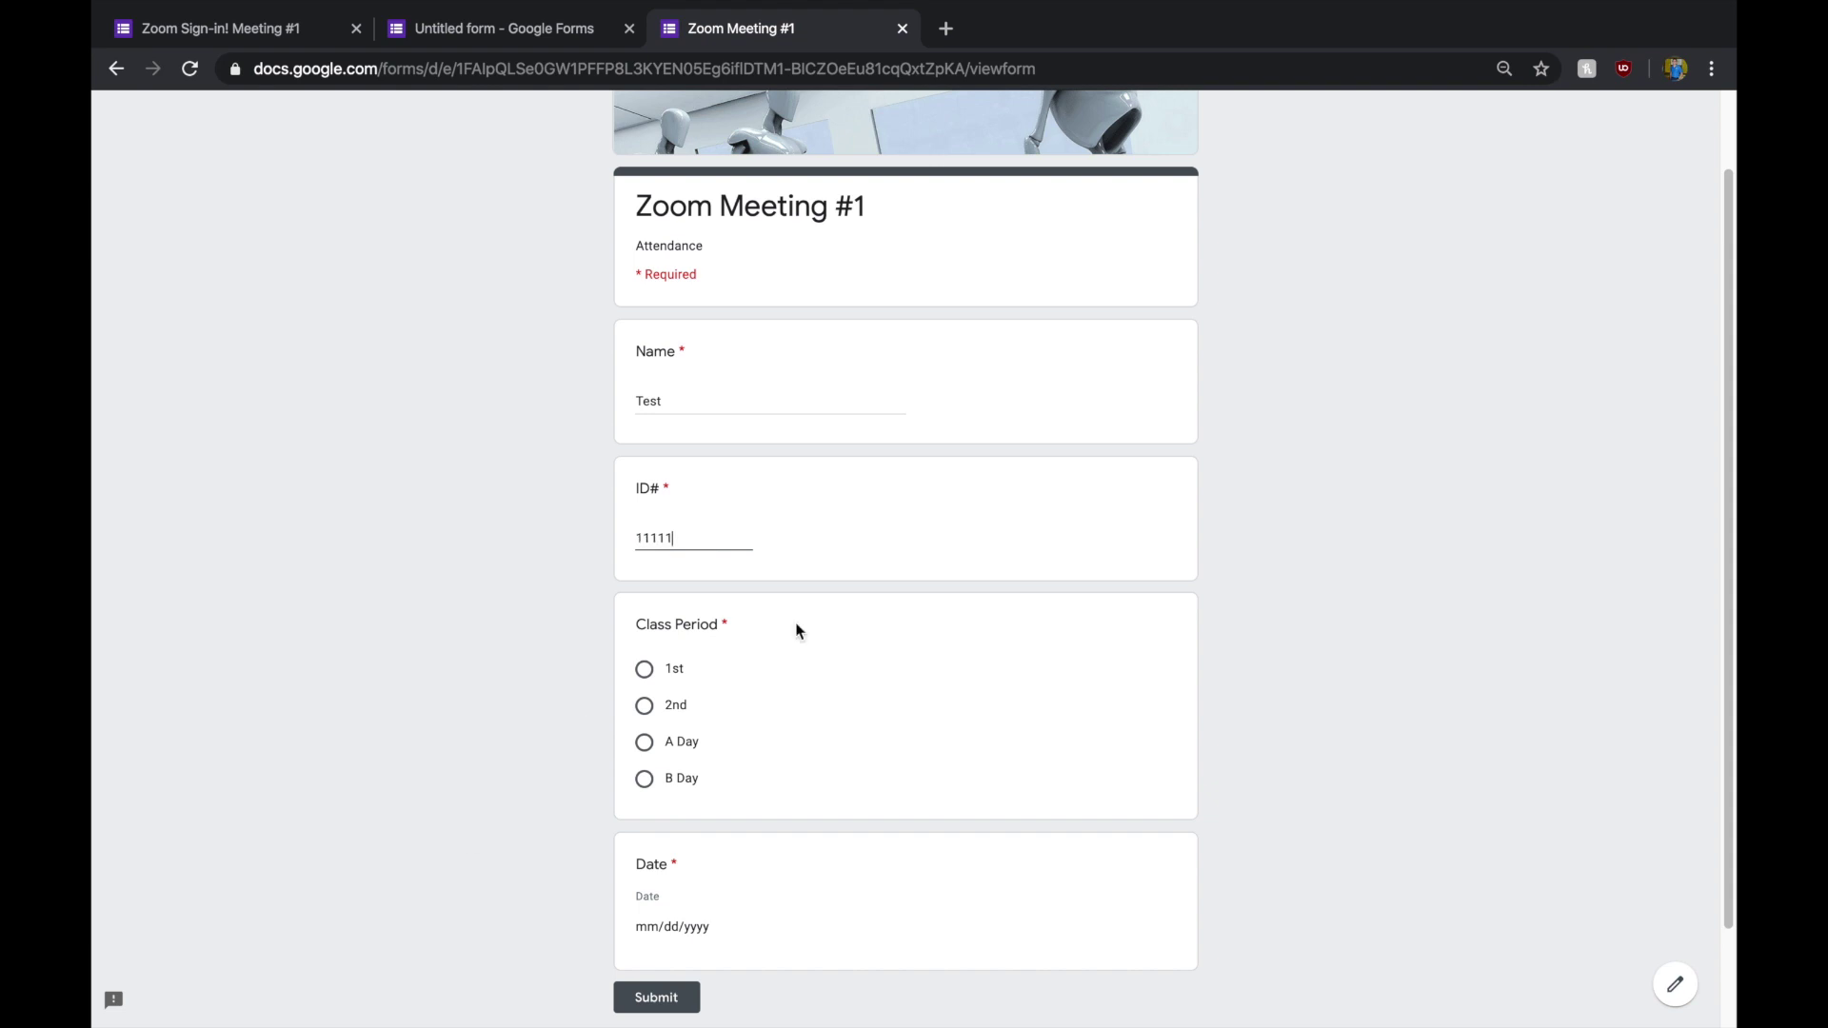
pyautogui.click(640, 678)
pyautogui.click(670, 928)
pyautogui.click(727, 927)
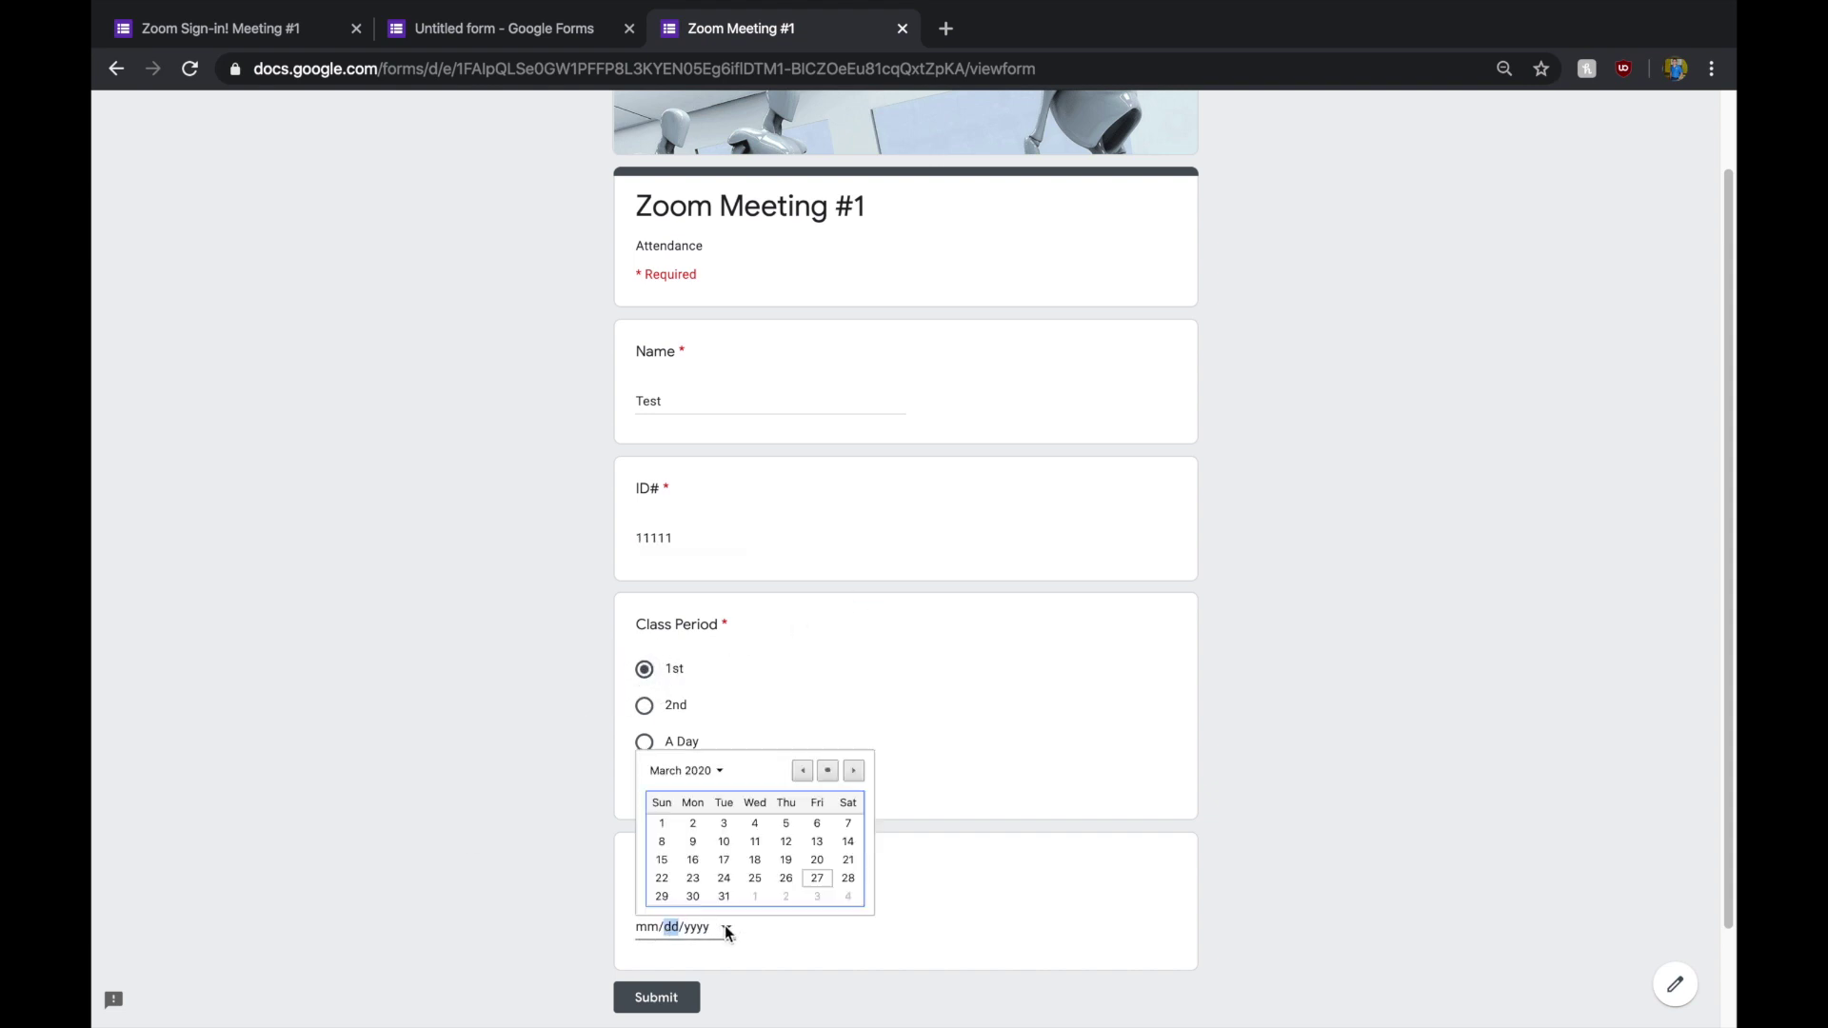
pyautogui.click(815, 878)
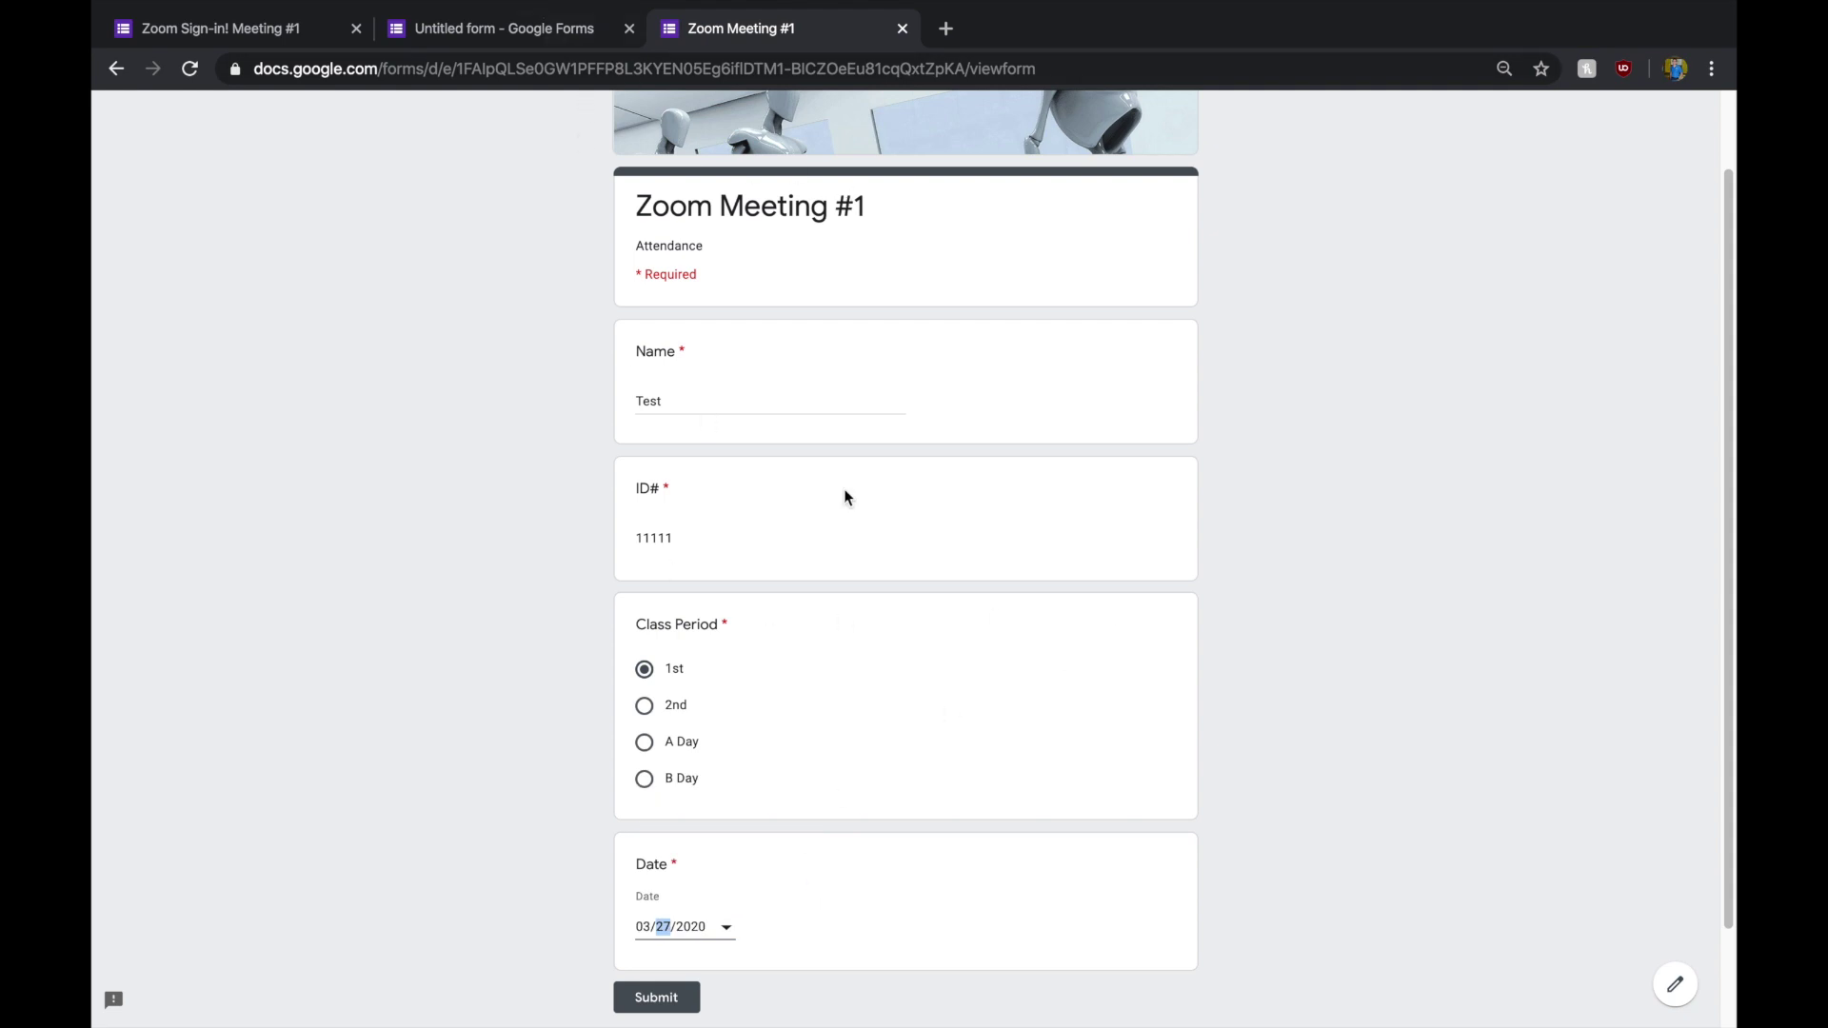
# - Submit the test attendance response
pyautogui.scroll(-1, 1369, 405)
pyautogui.scroll(2, 1337, 426)
pyautogui.scroll(-3, 1336, 427)
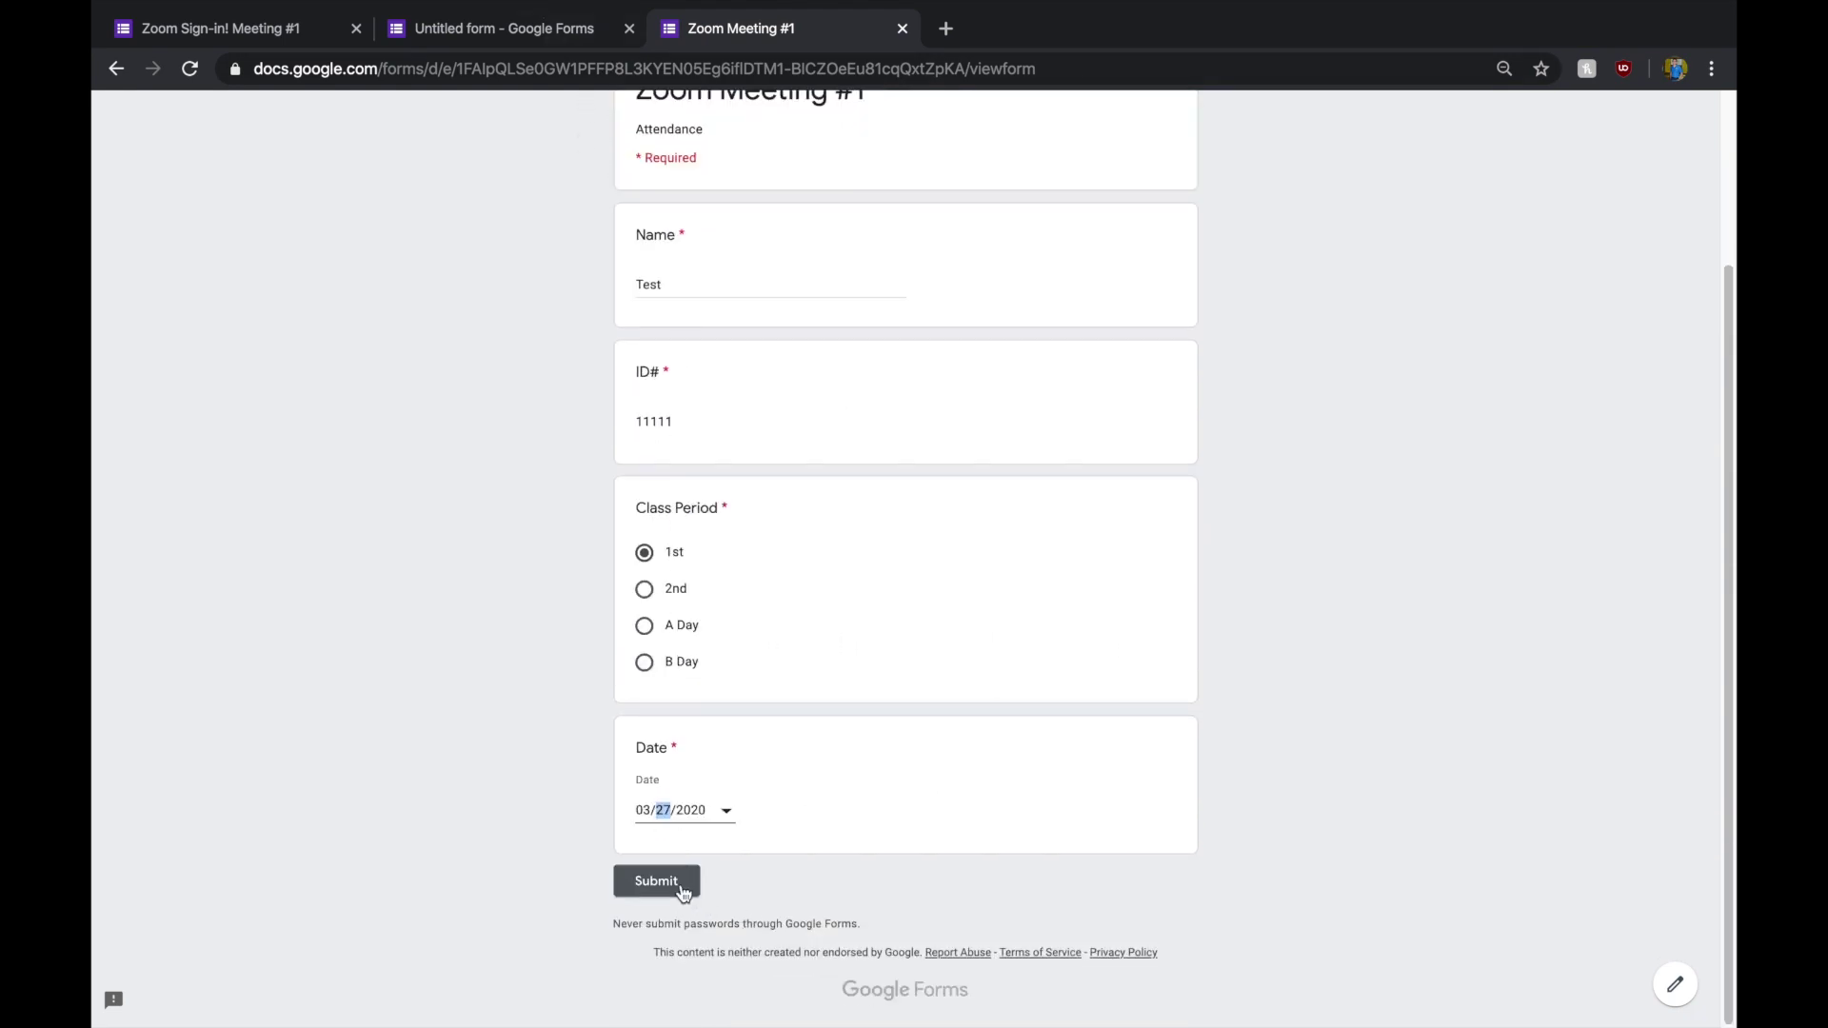
pyautogui.click(637, 892)
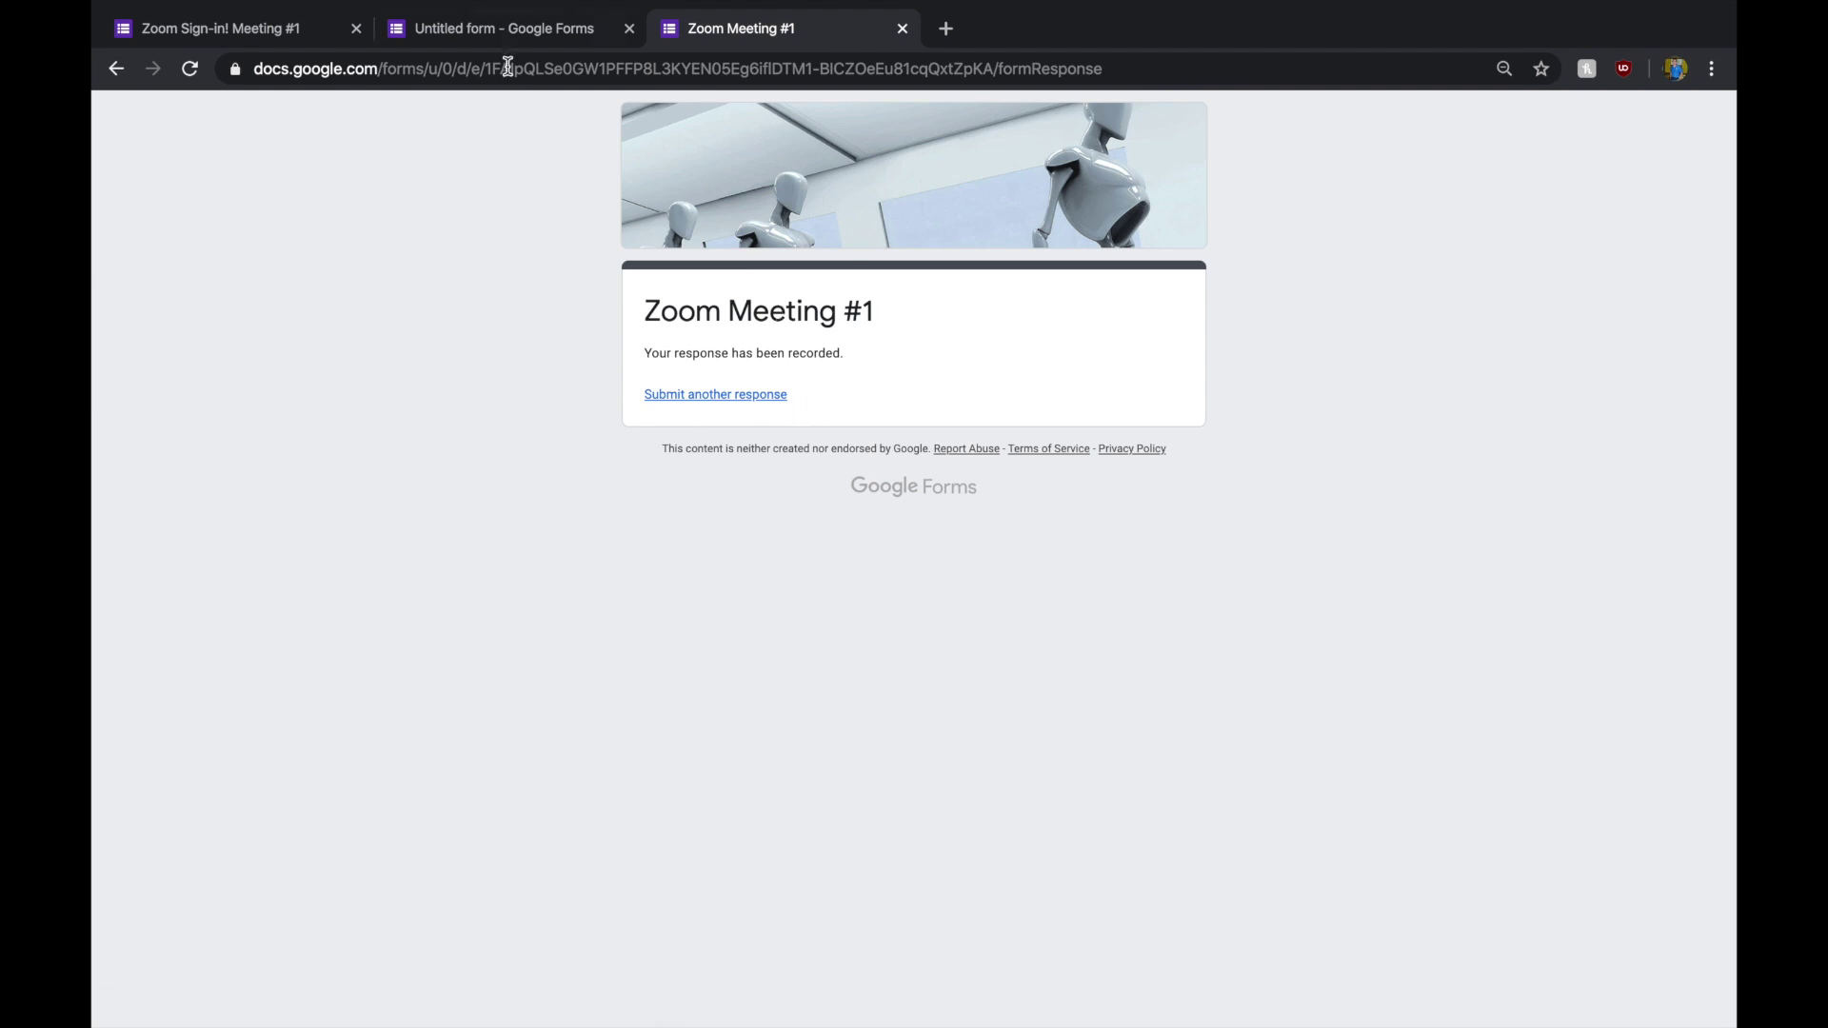
# - Review the single test response in the editor's Responses tab and start linking a spreadsheet
pyautogui.click(455, 29)
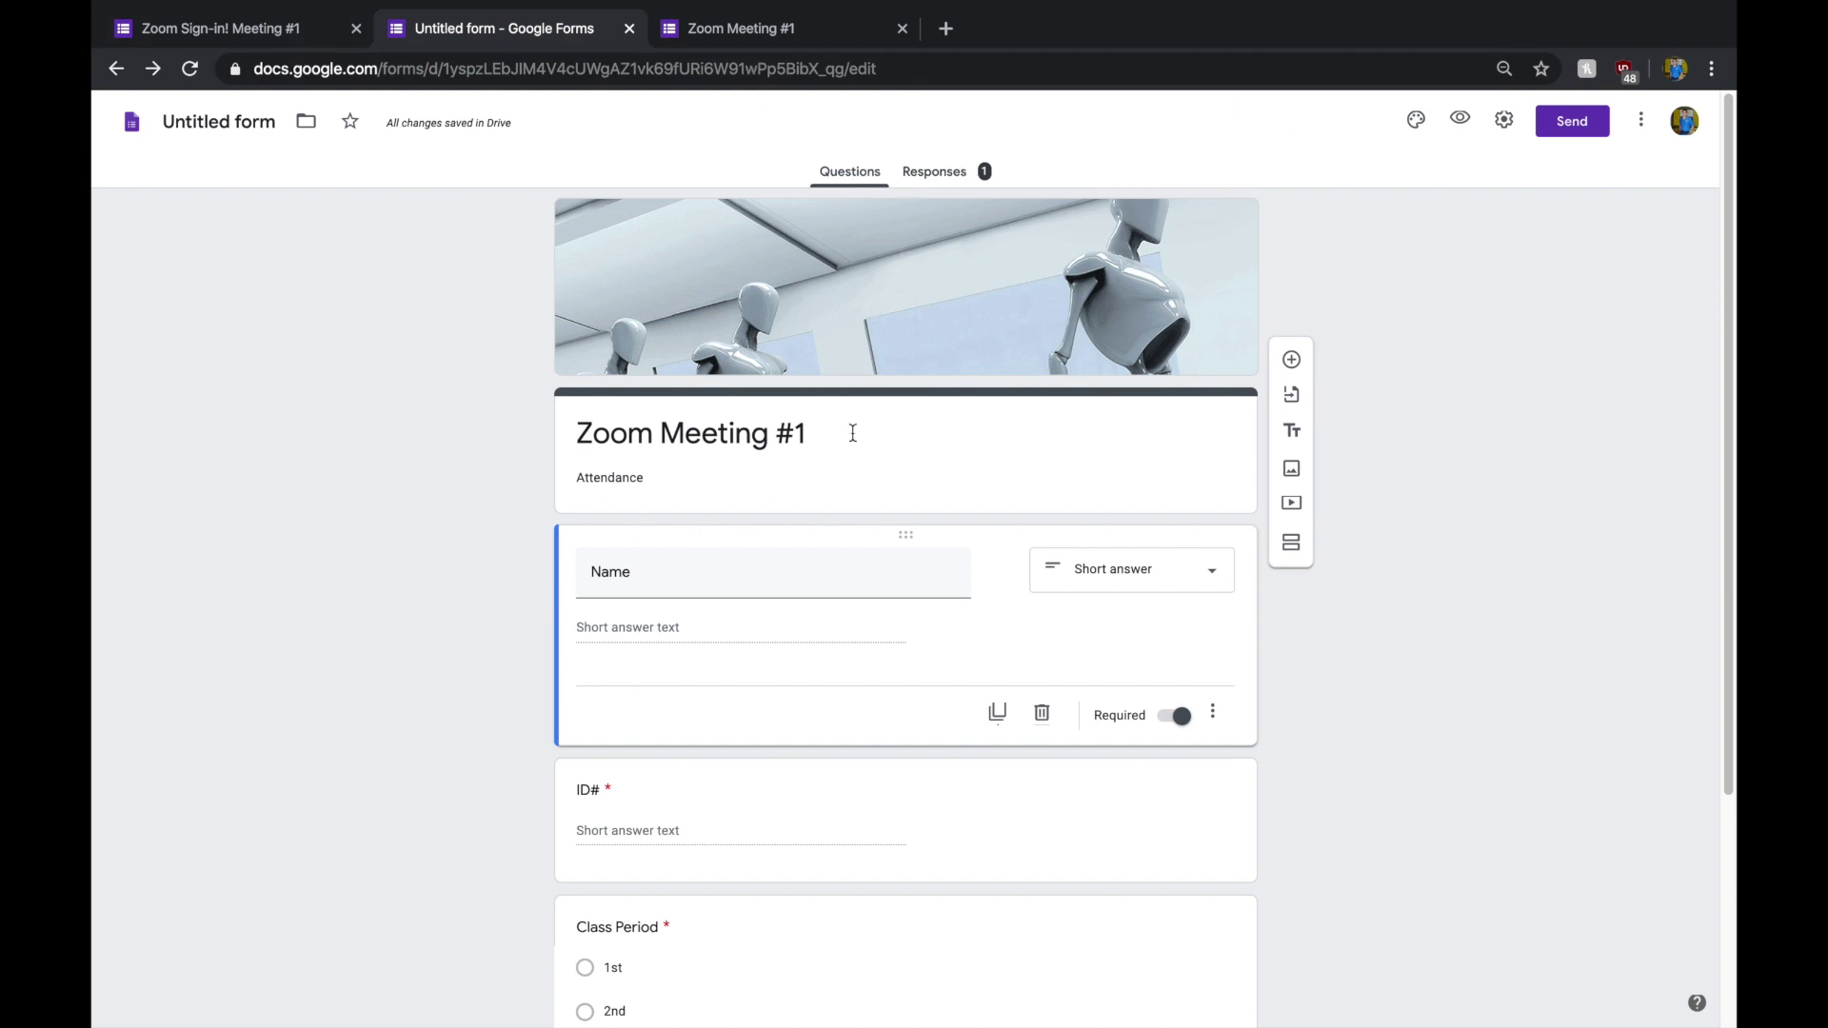
pyautogui.click(921, 173)
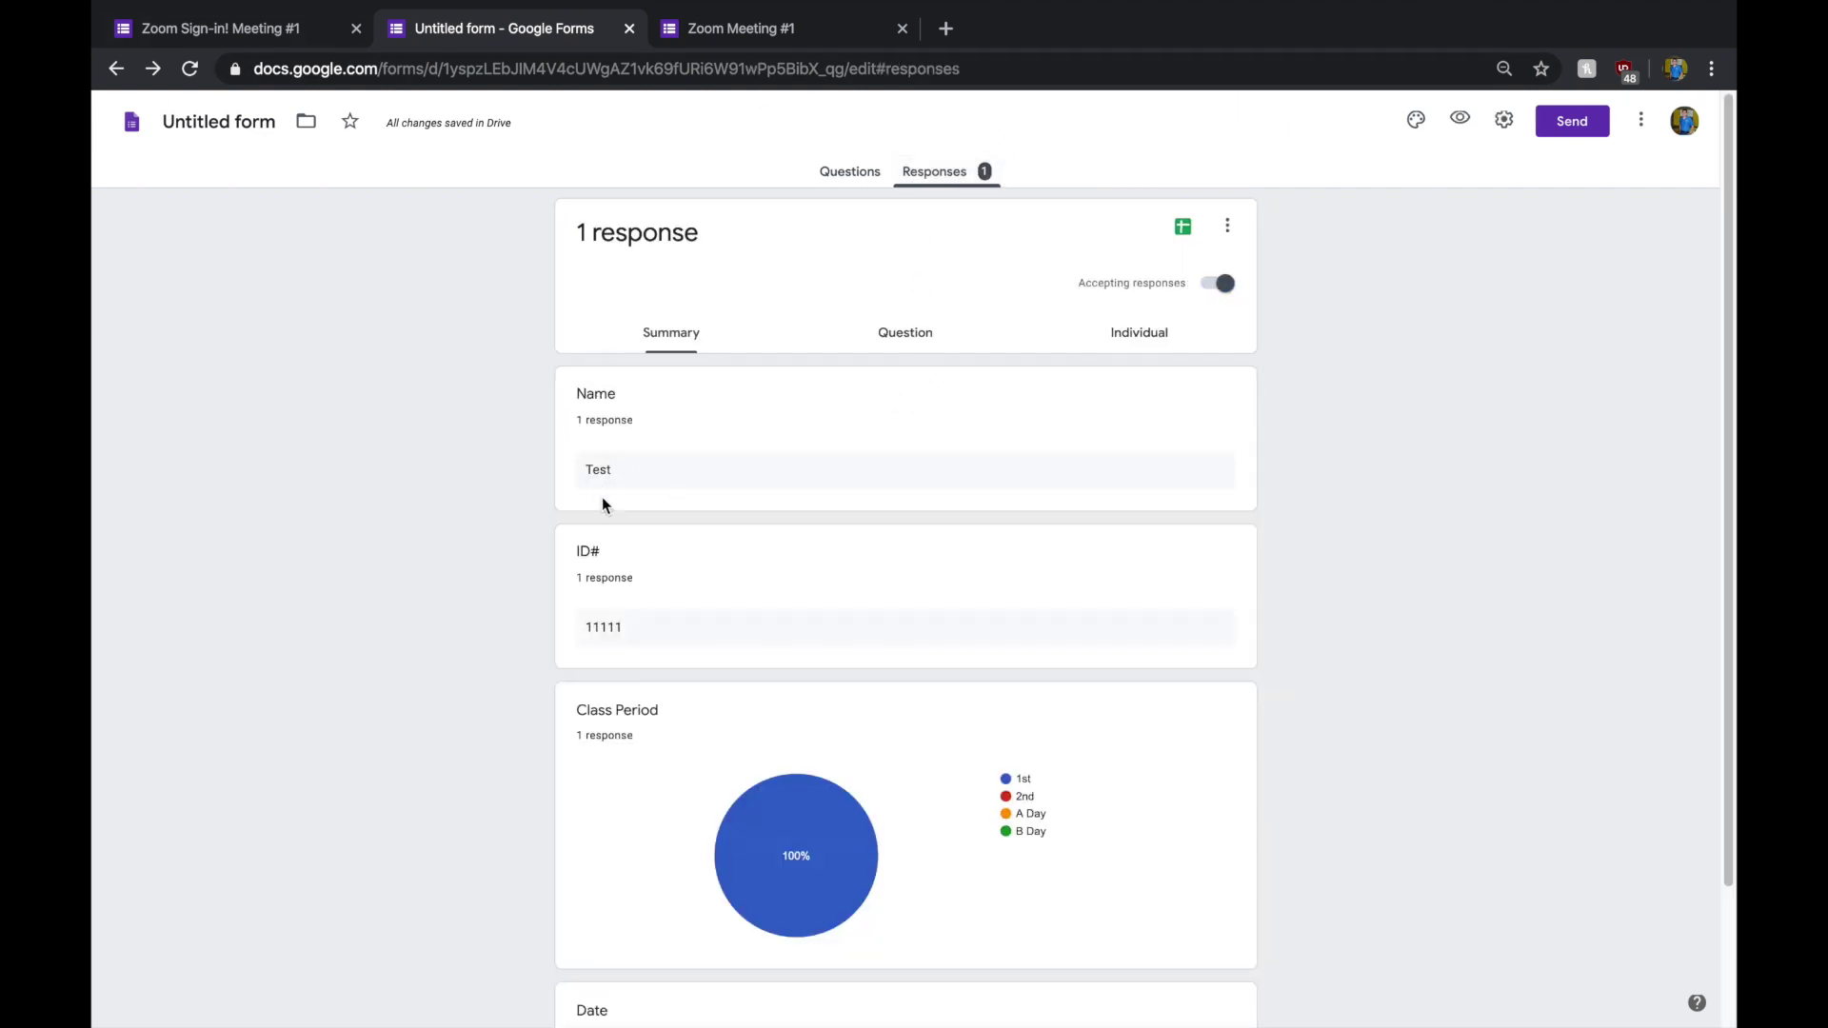
pyautogui.scroll(-2, 933, 855)
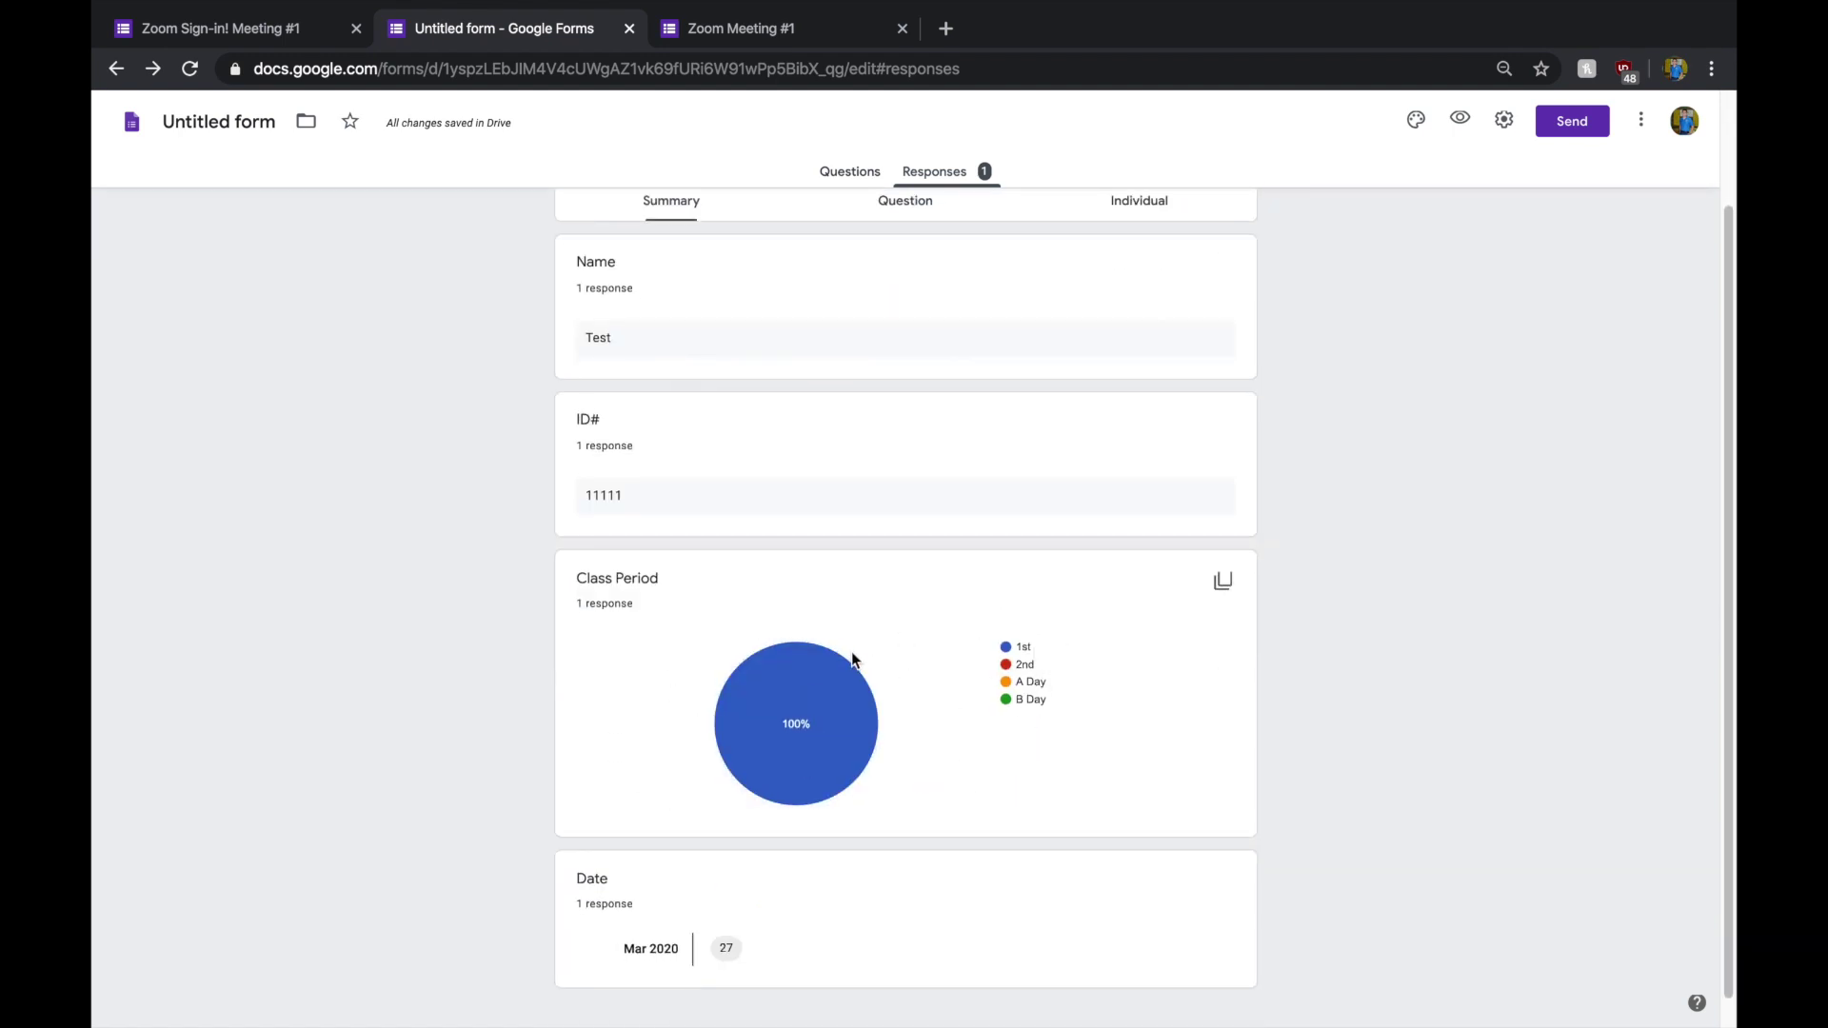
pyautogui.scroll(2, 1002, 727)
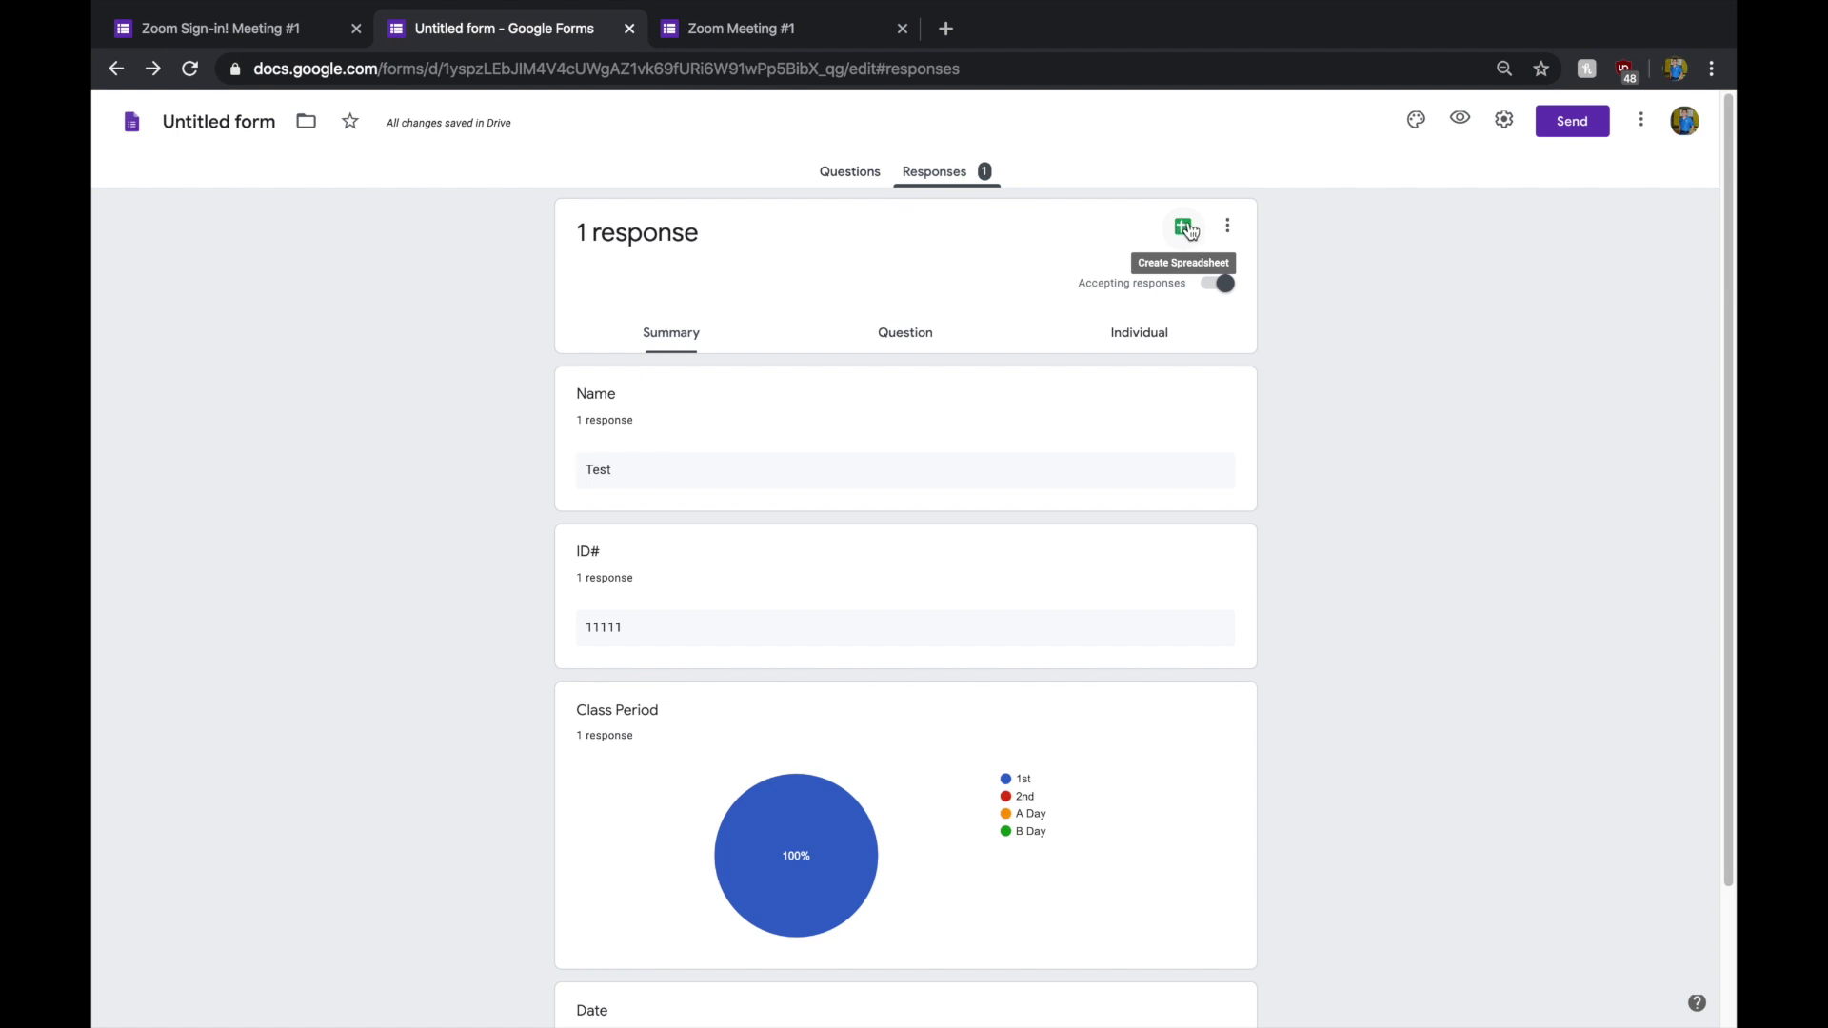
pyautogui.click(1190, 231)
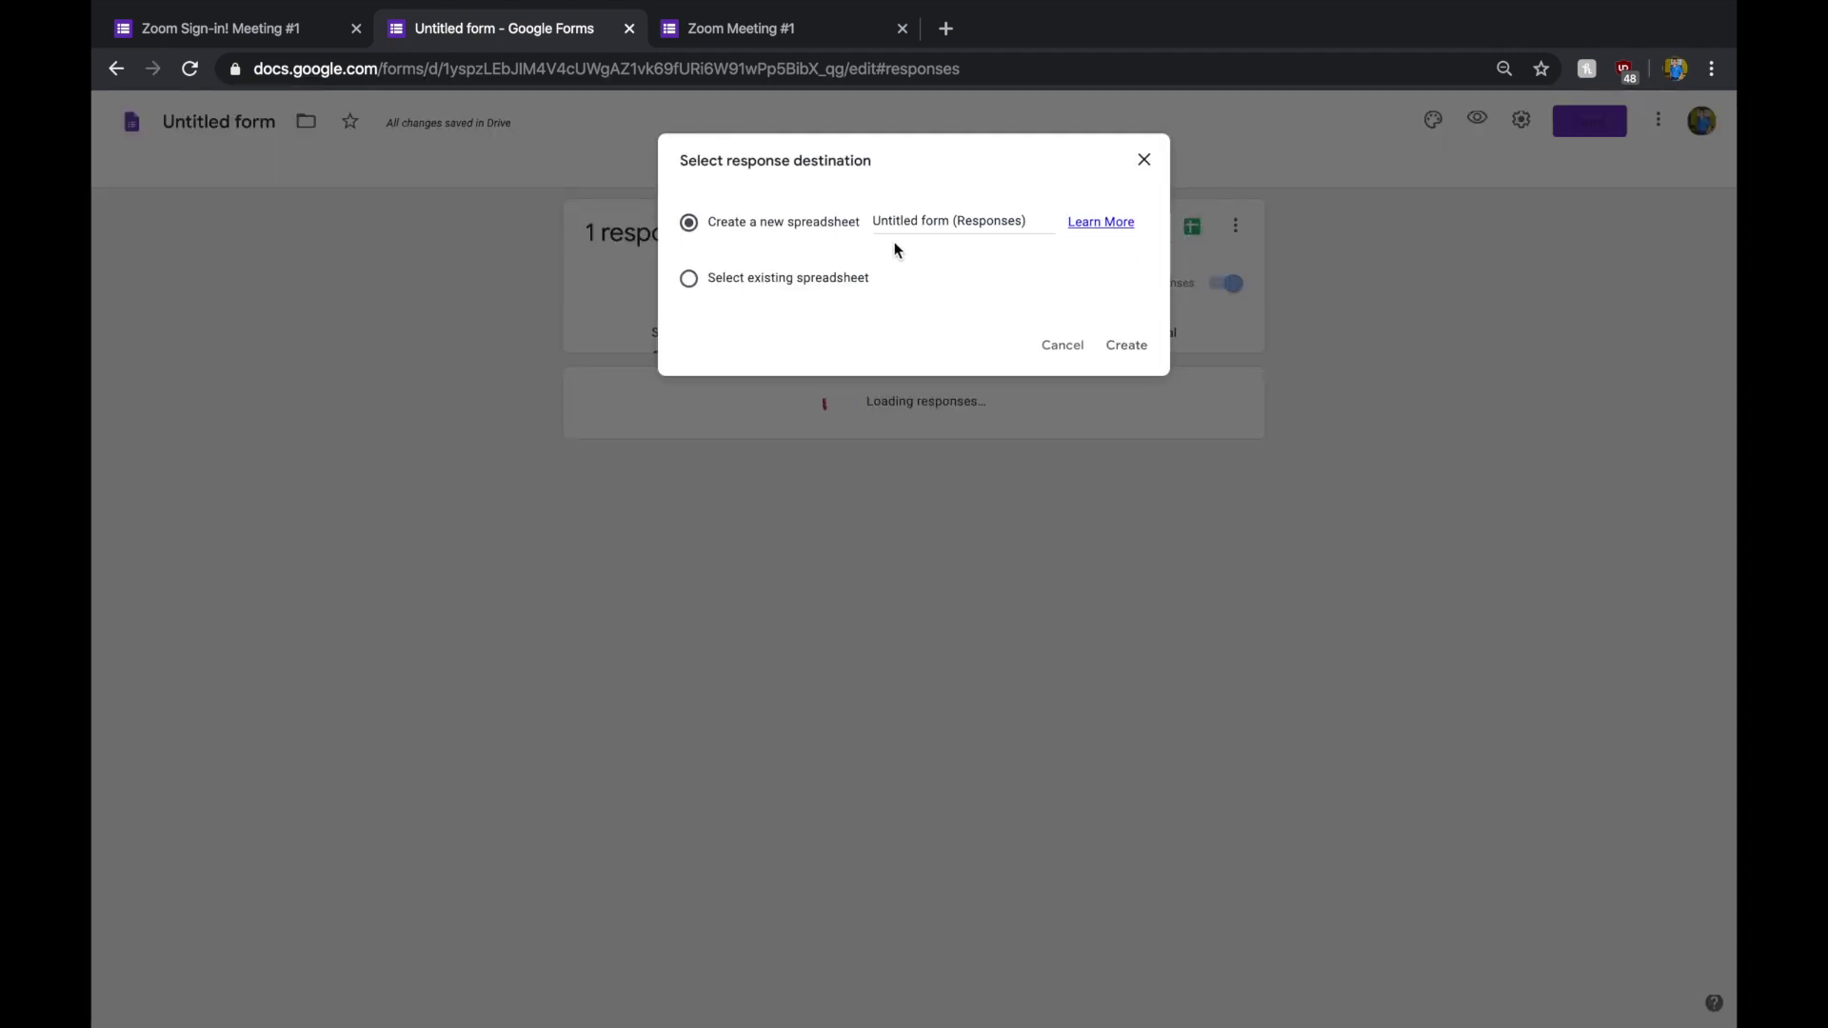
# - Name the new responses spreadsheet 'Zoom Meeting #1 (Responses)' and create it
pyautogui.moveTo(948, 221); pyautogui.dragTo(848, 220)
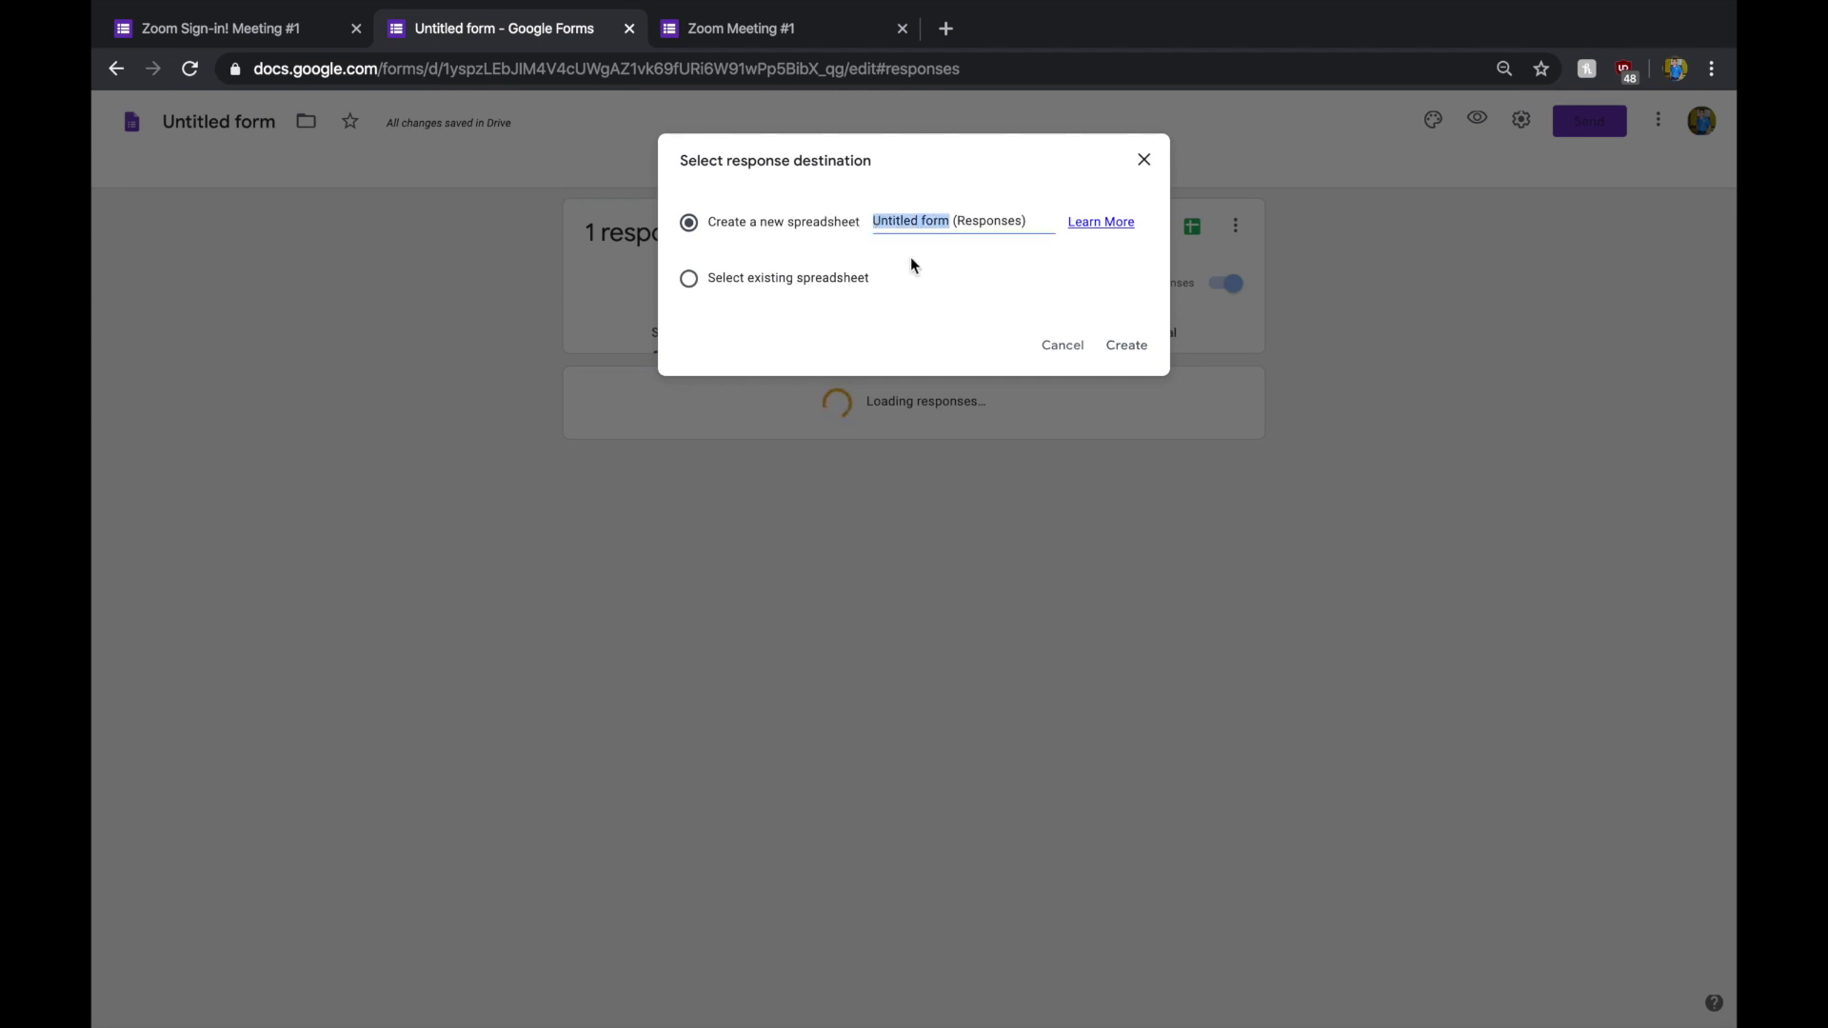
pyautogui.press('BackSpace')
pyautogui.write('Zoom')
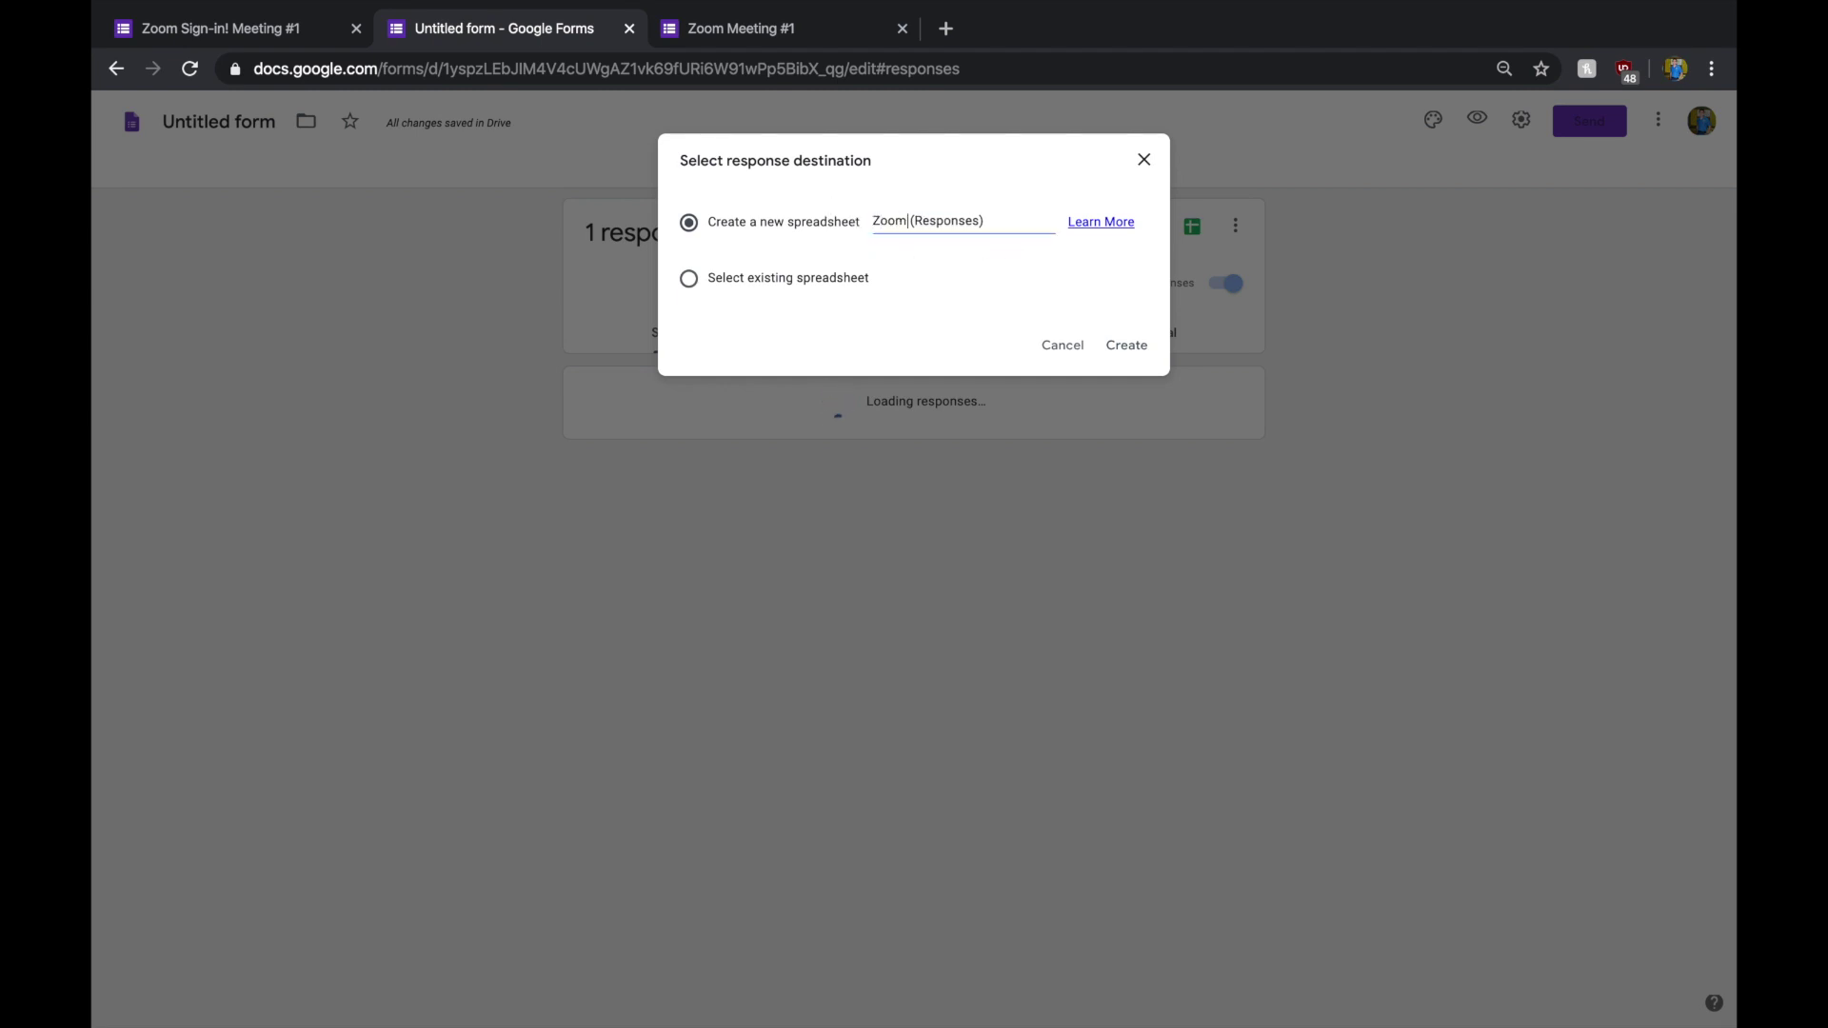
pyautogui.write(' Meeting #1')
pyautogui.click(1127, 348)
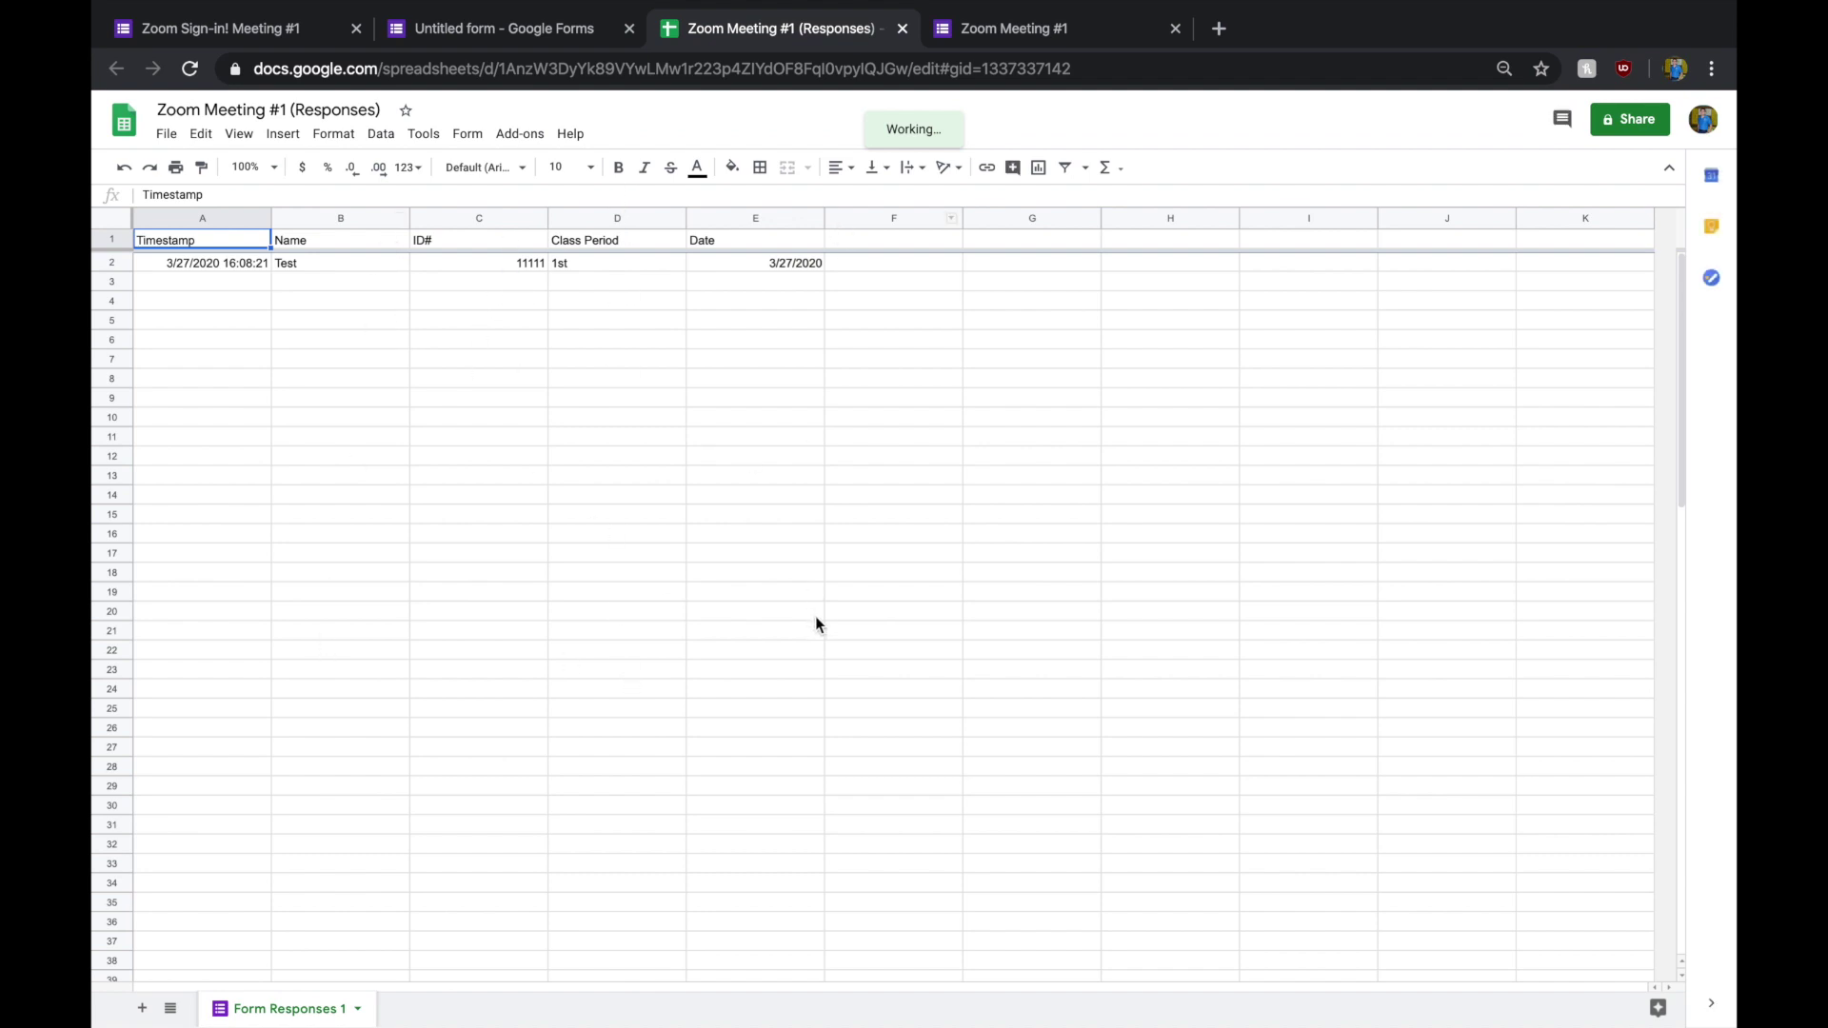
# - Reload a blank copy of the live form via 'Submit another response', then return to the responses summary
pyautogui.click(521, 36)
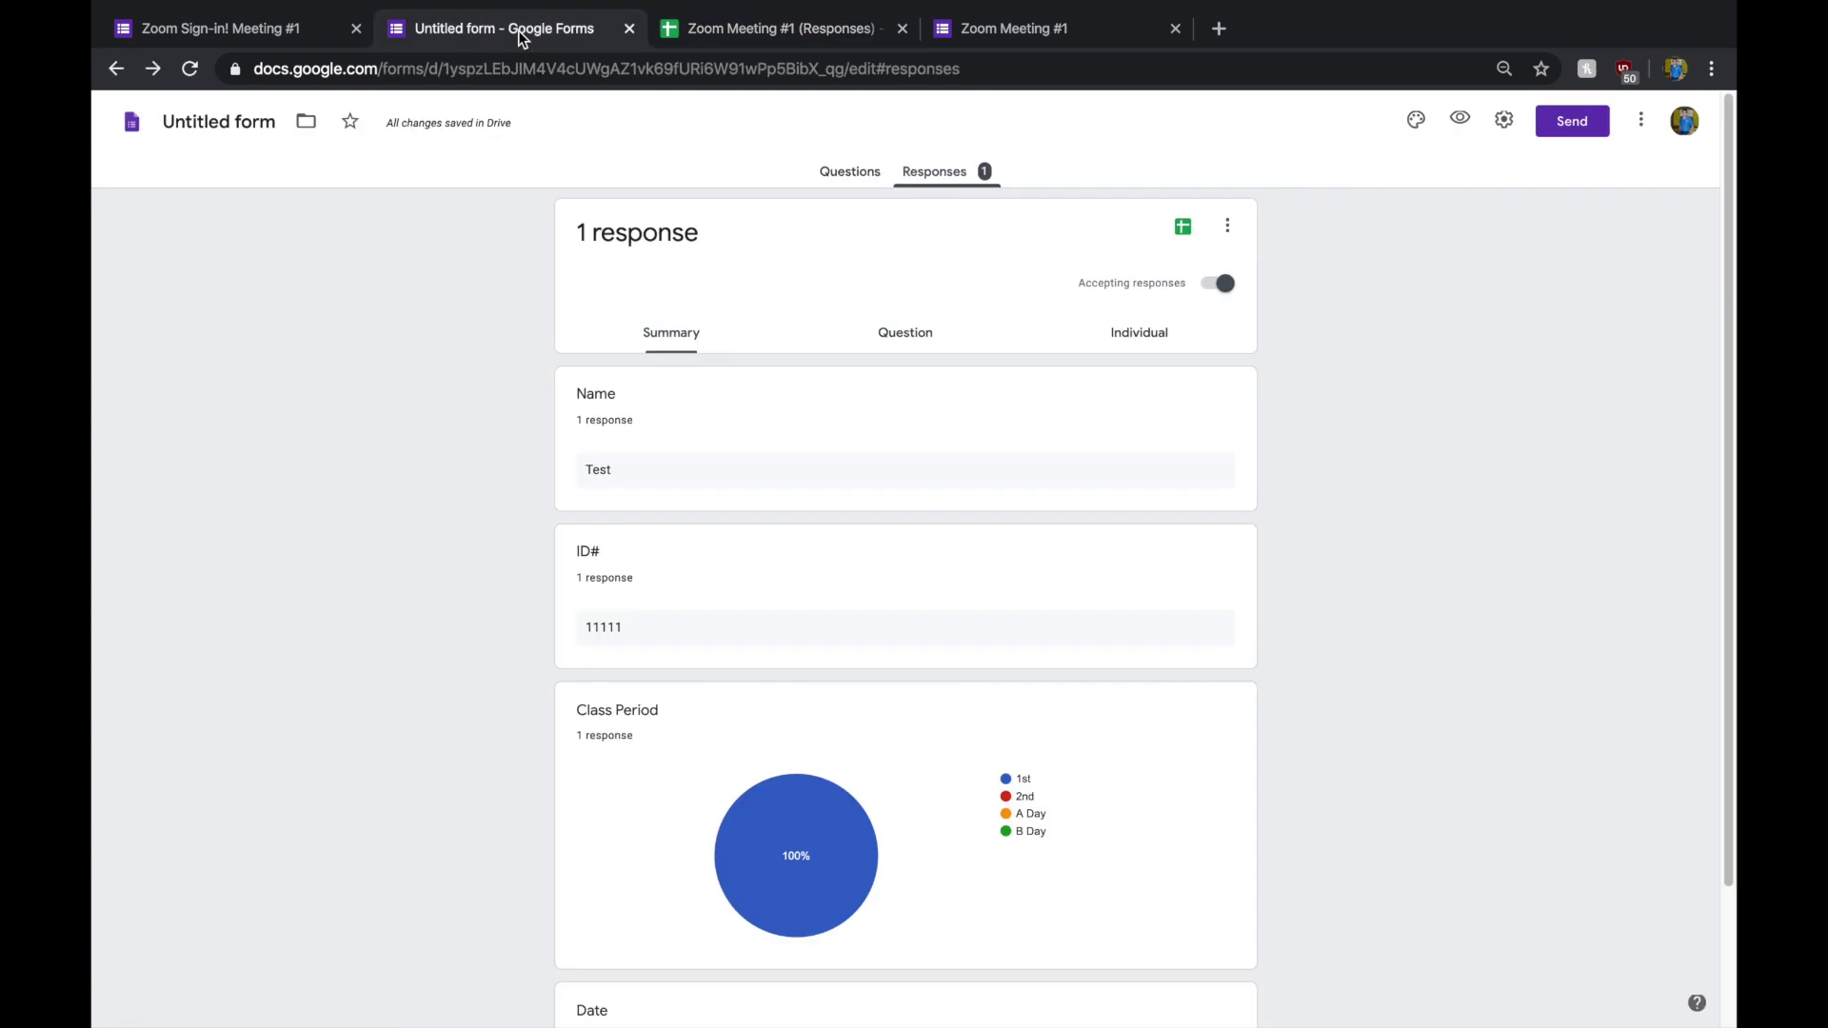
pyautogui.click(288, 30)
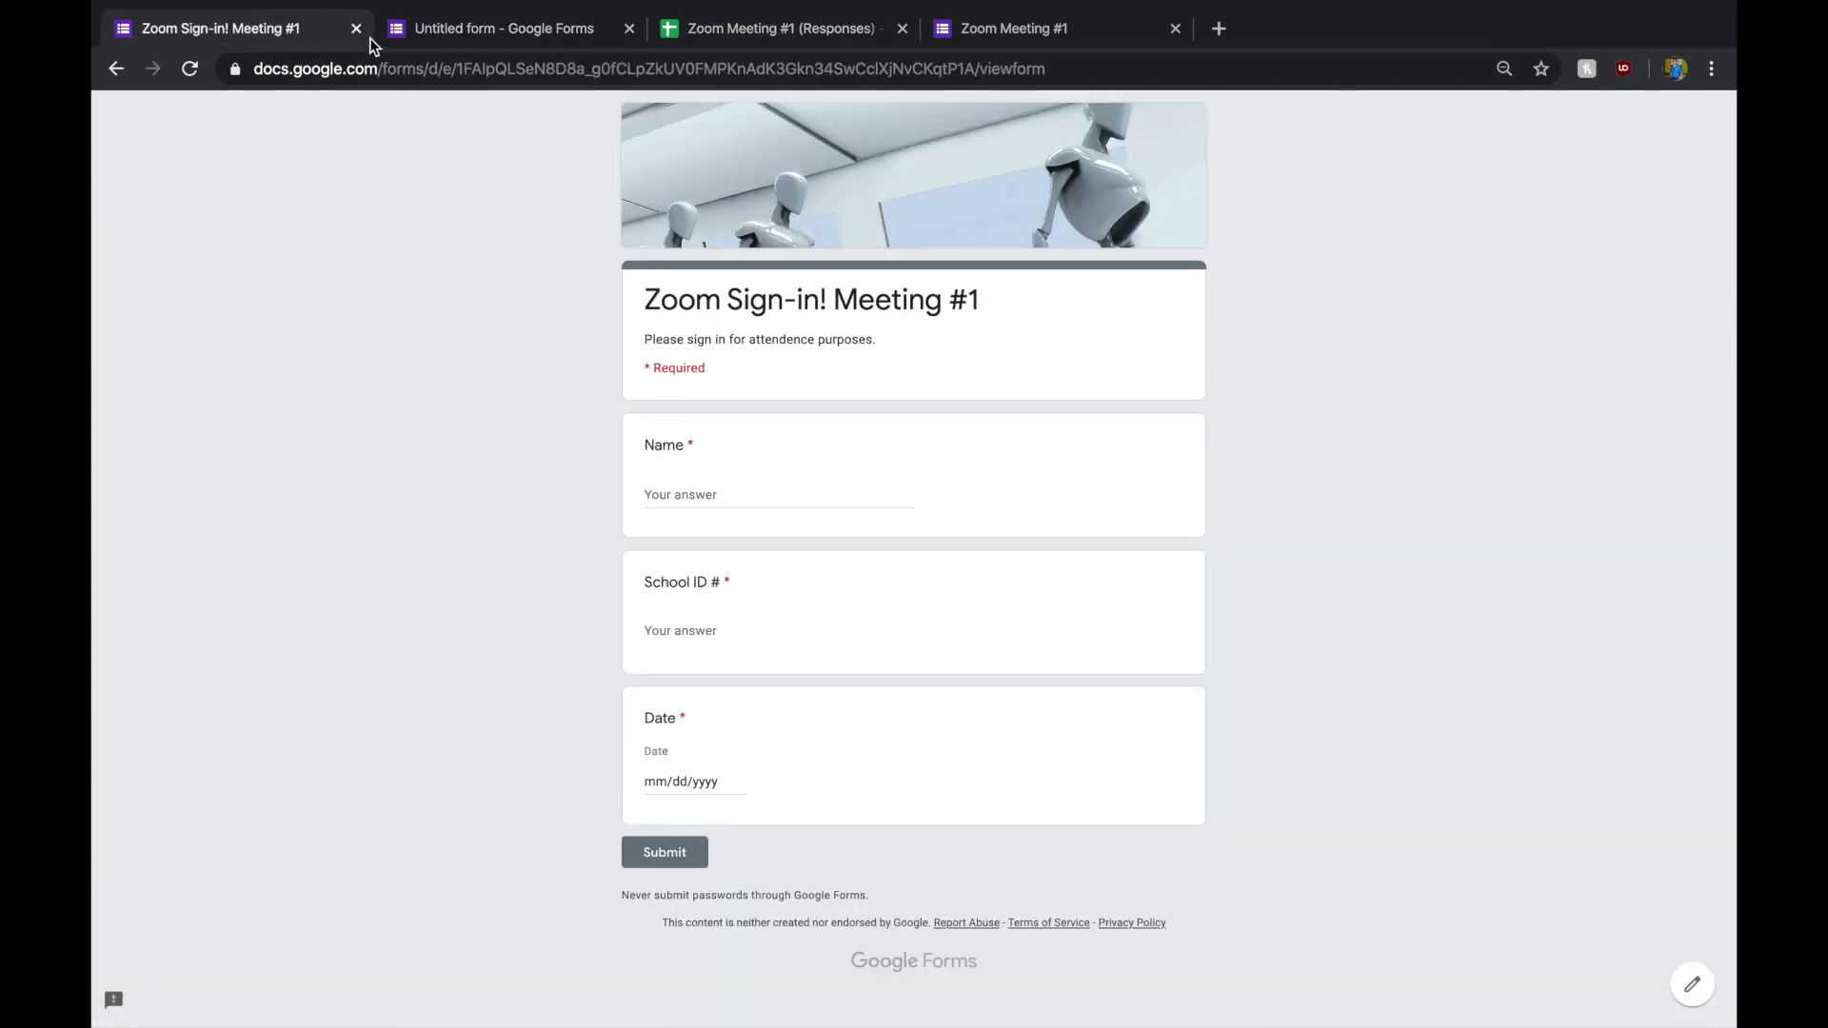
pyautogui.click(482, 28)
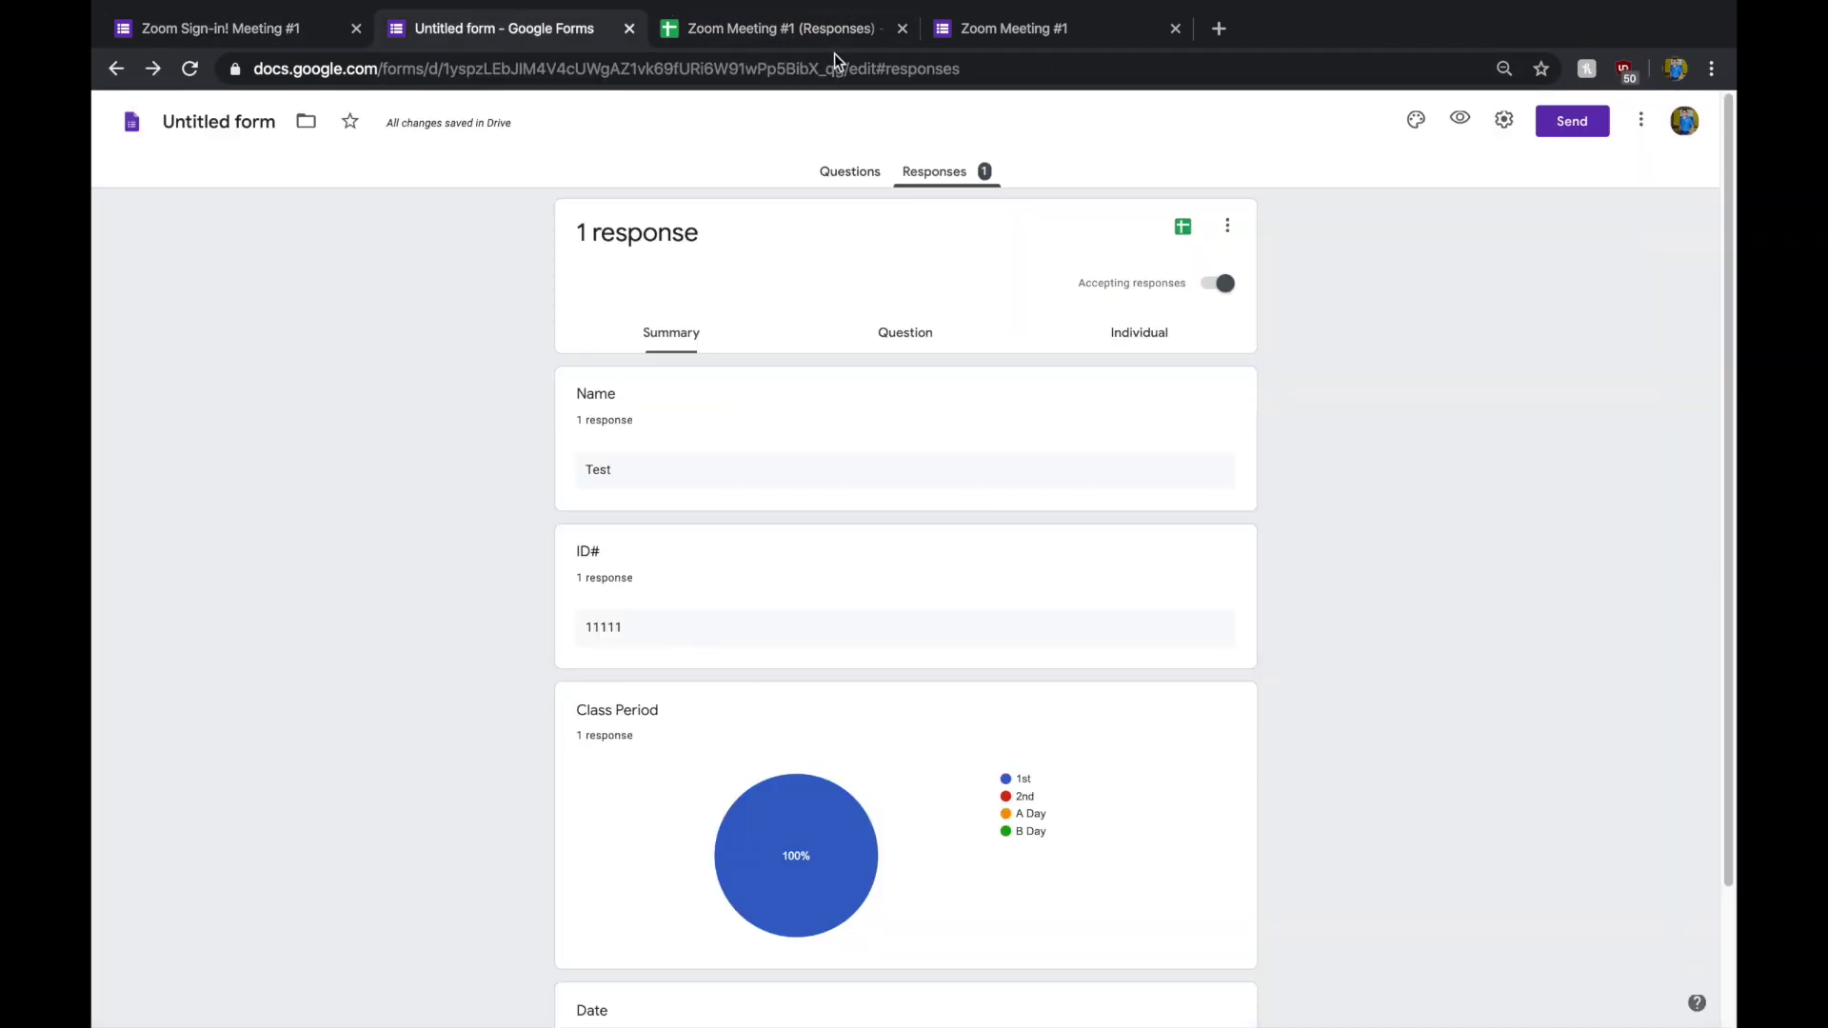
pyautogui.click(1055, 19)
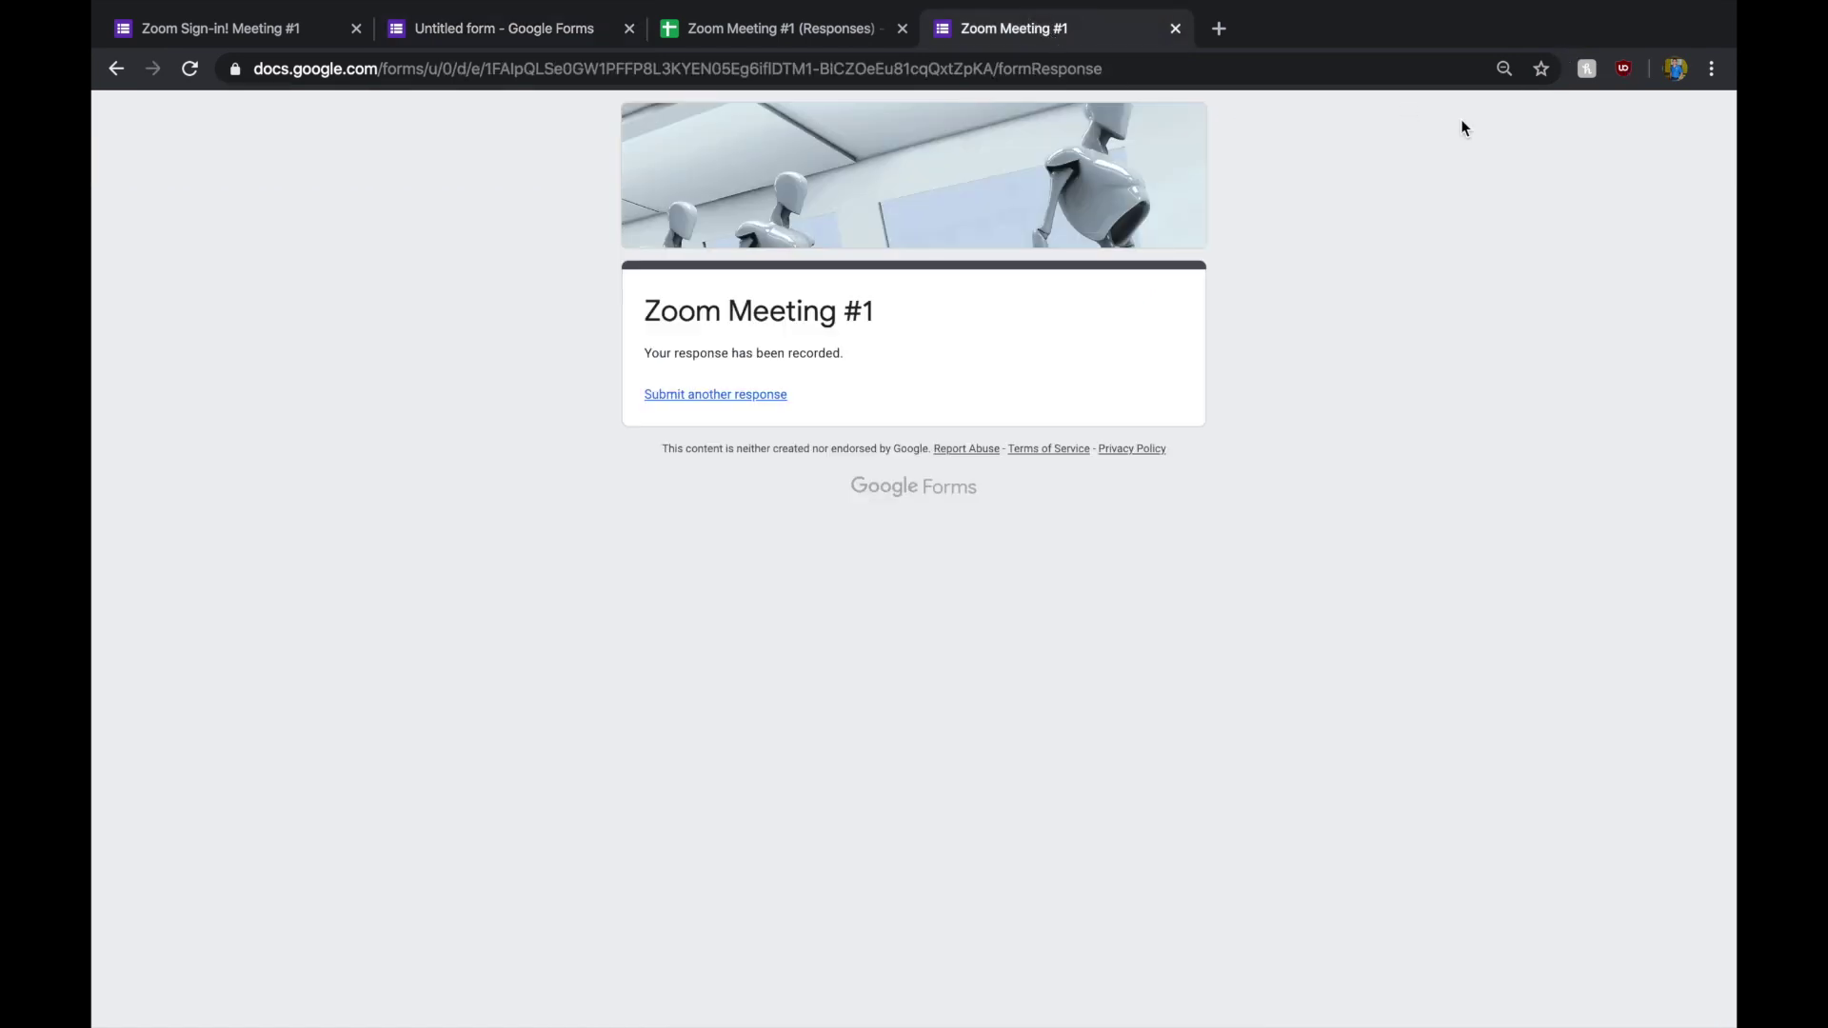
pyautogui.click(732, 394)
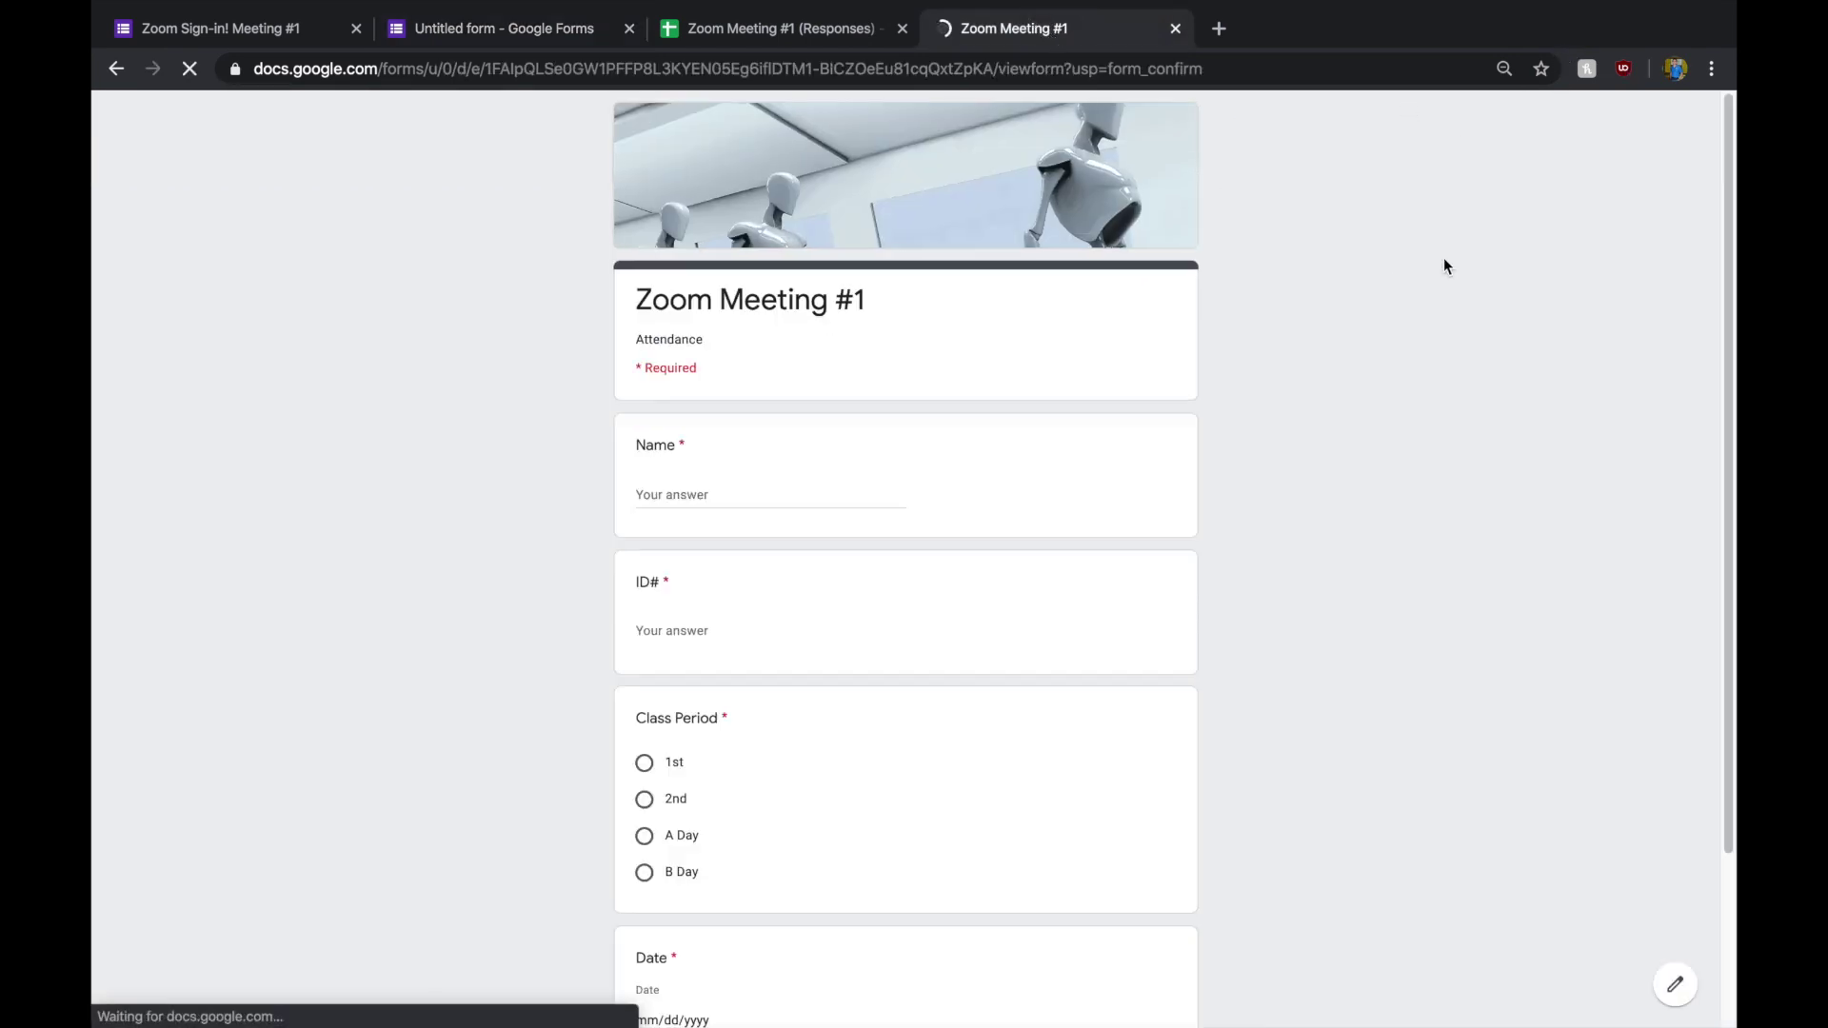
pyautogui.click(473, 24)
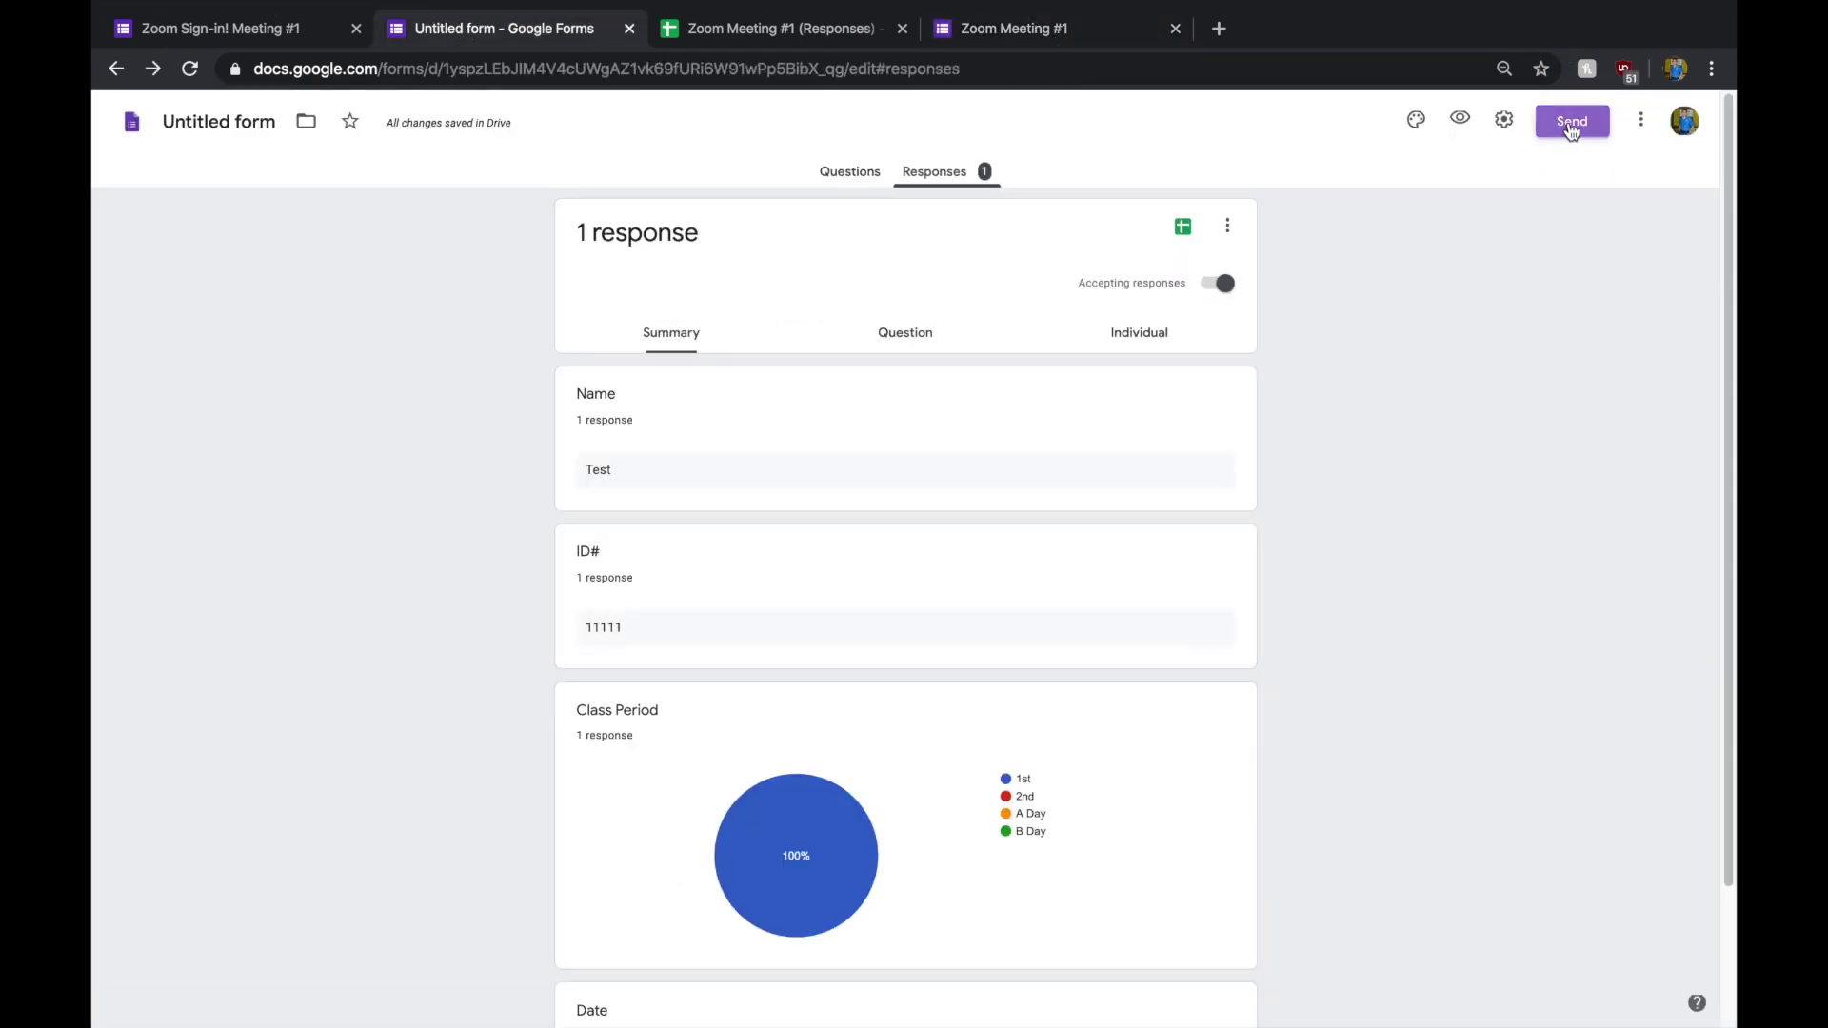
# - Copy the form's shortened forms.gle link from the Send dialog to the clipboard
pyautogui.click(1570, 122)
pyautogui.click(843, 257)
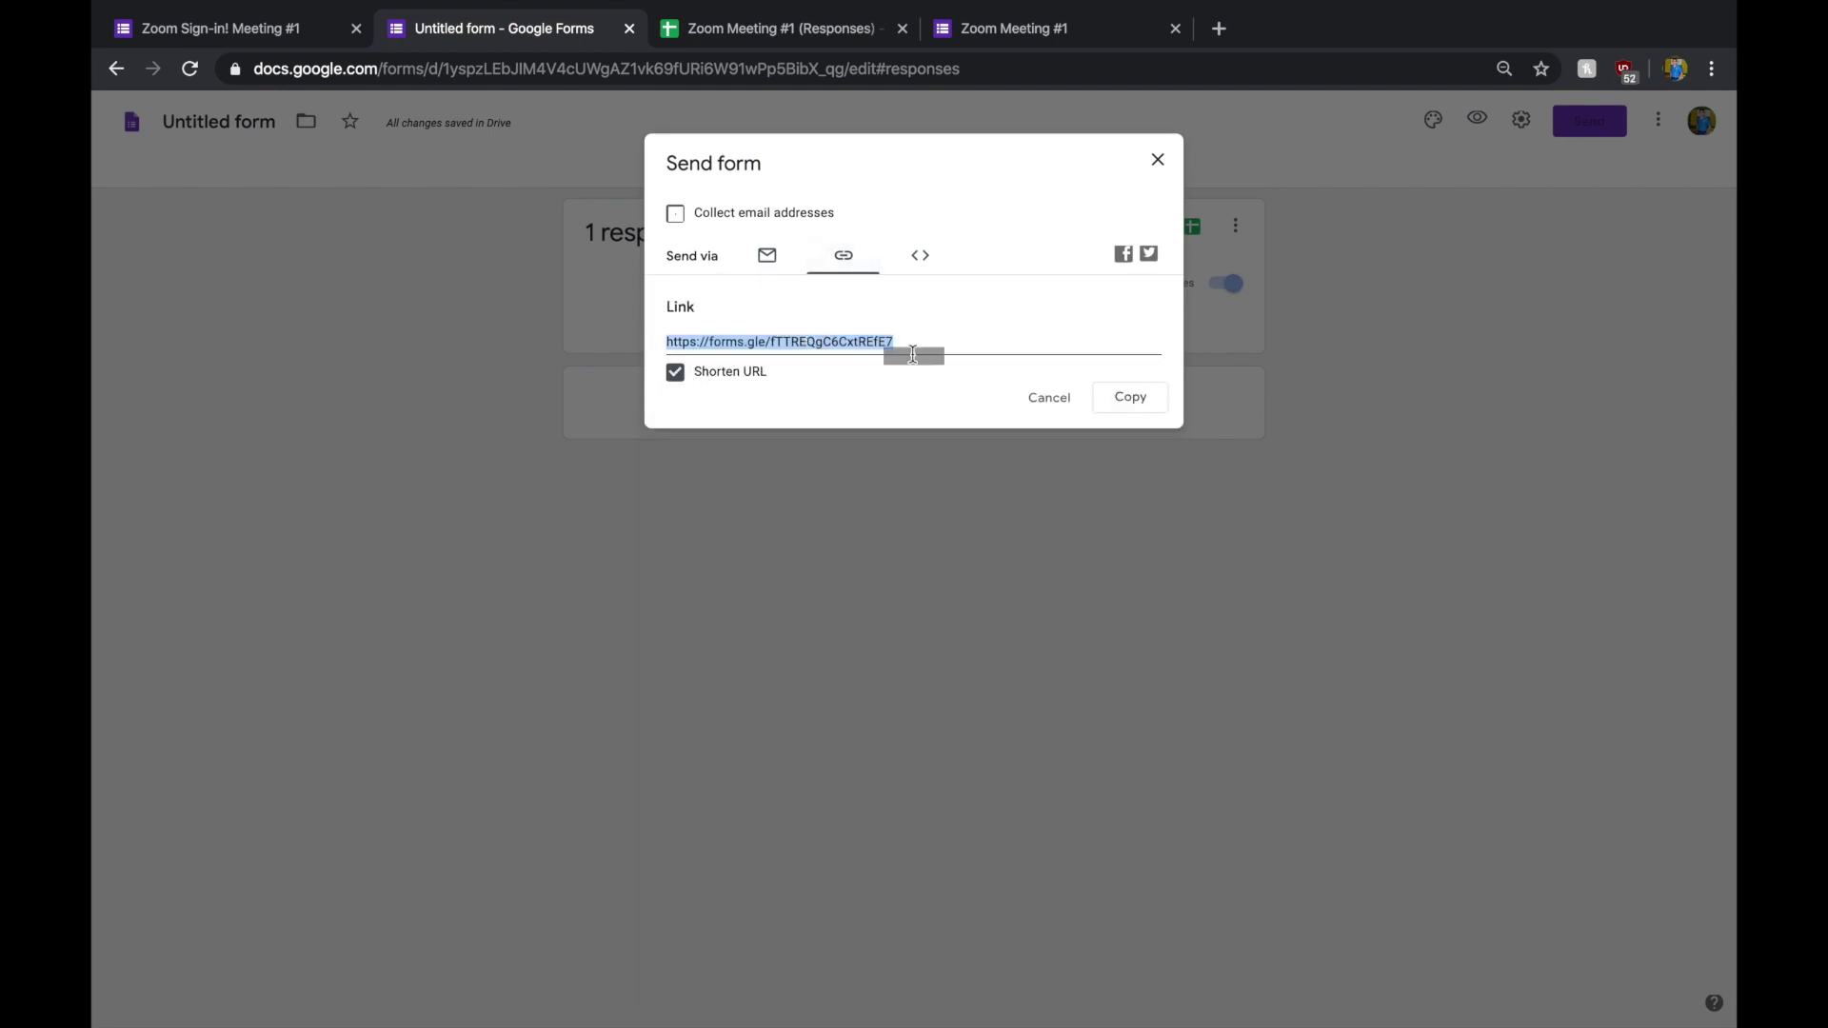
pyautogui.click(1130, 397)
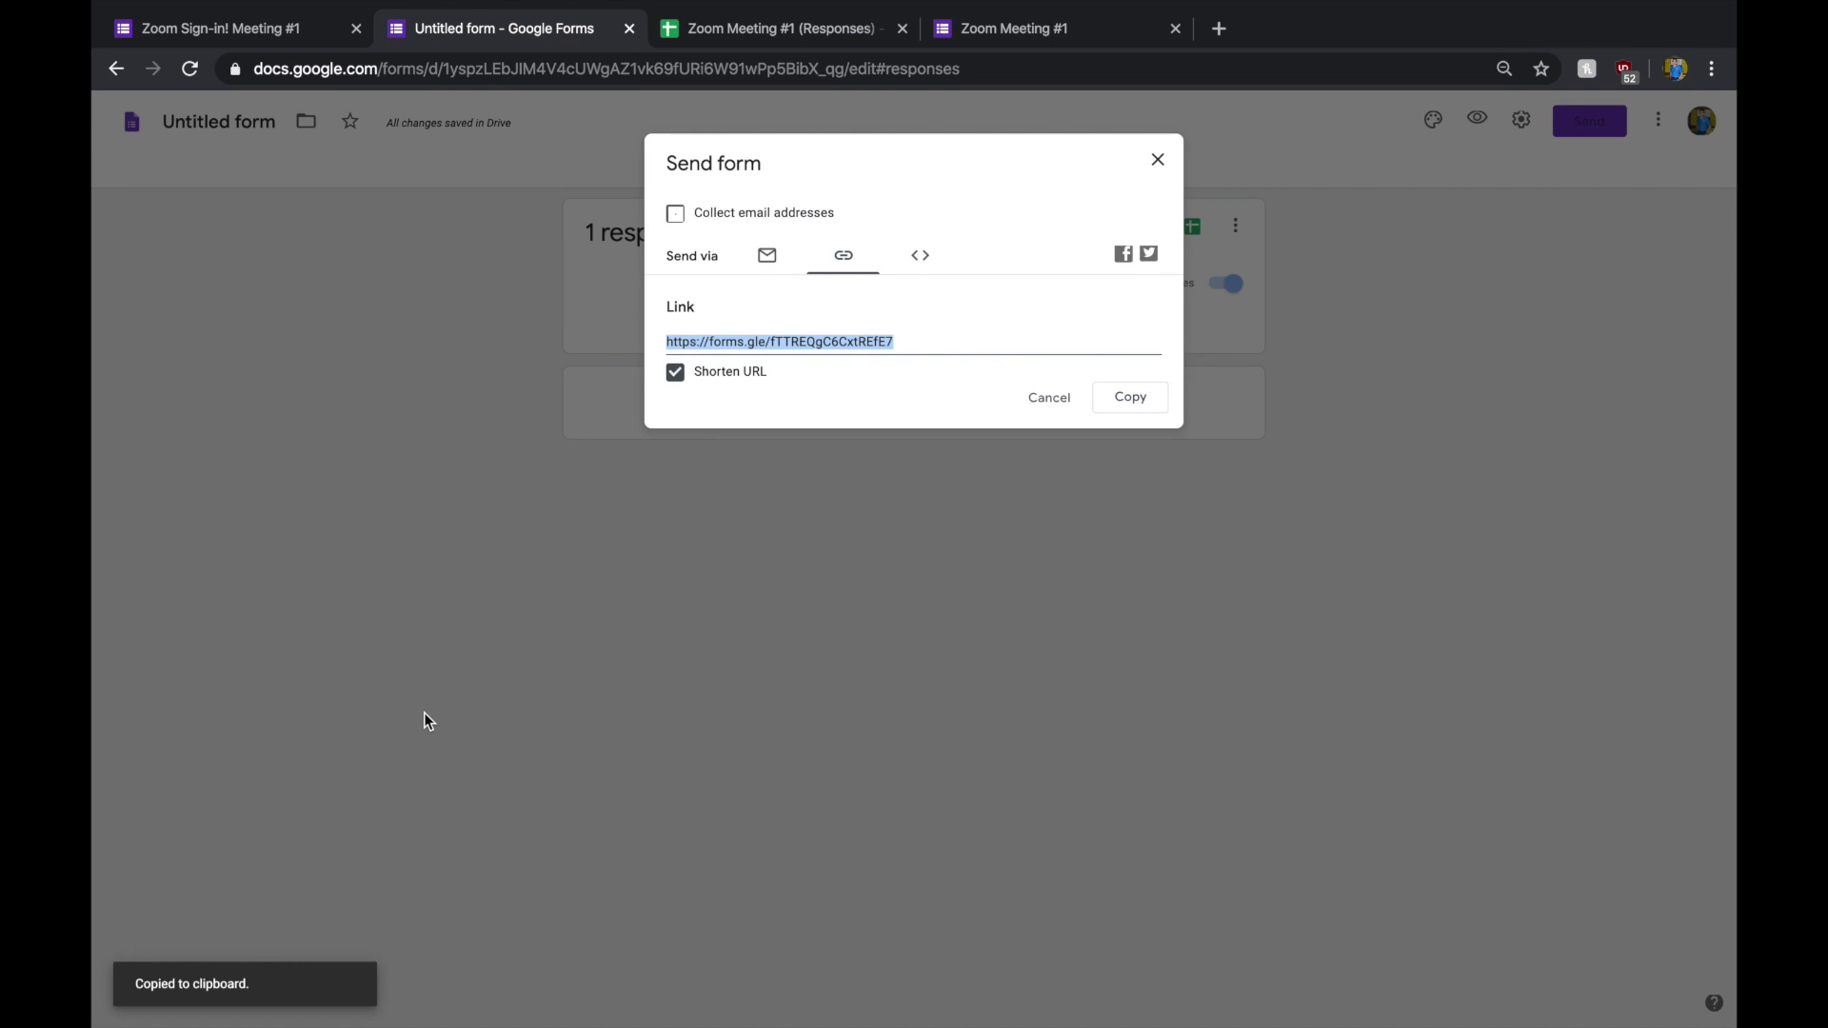
# - Switch to Zoom and start a new meeting joined with computer audio
pyautogui.hotkey('ctrl', 'Left')
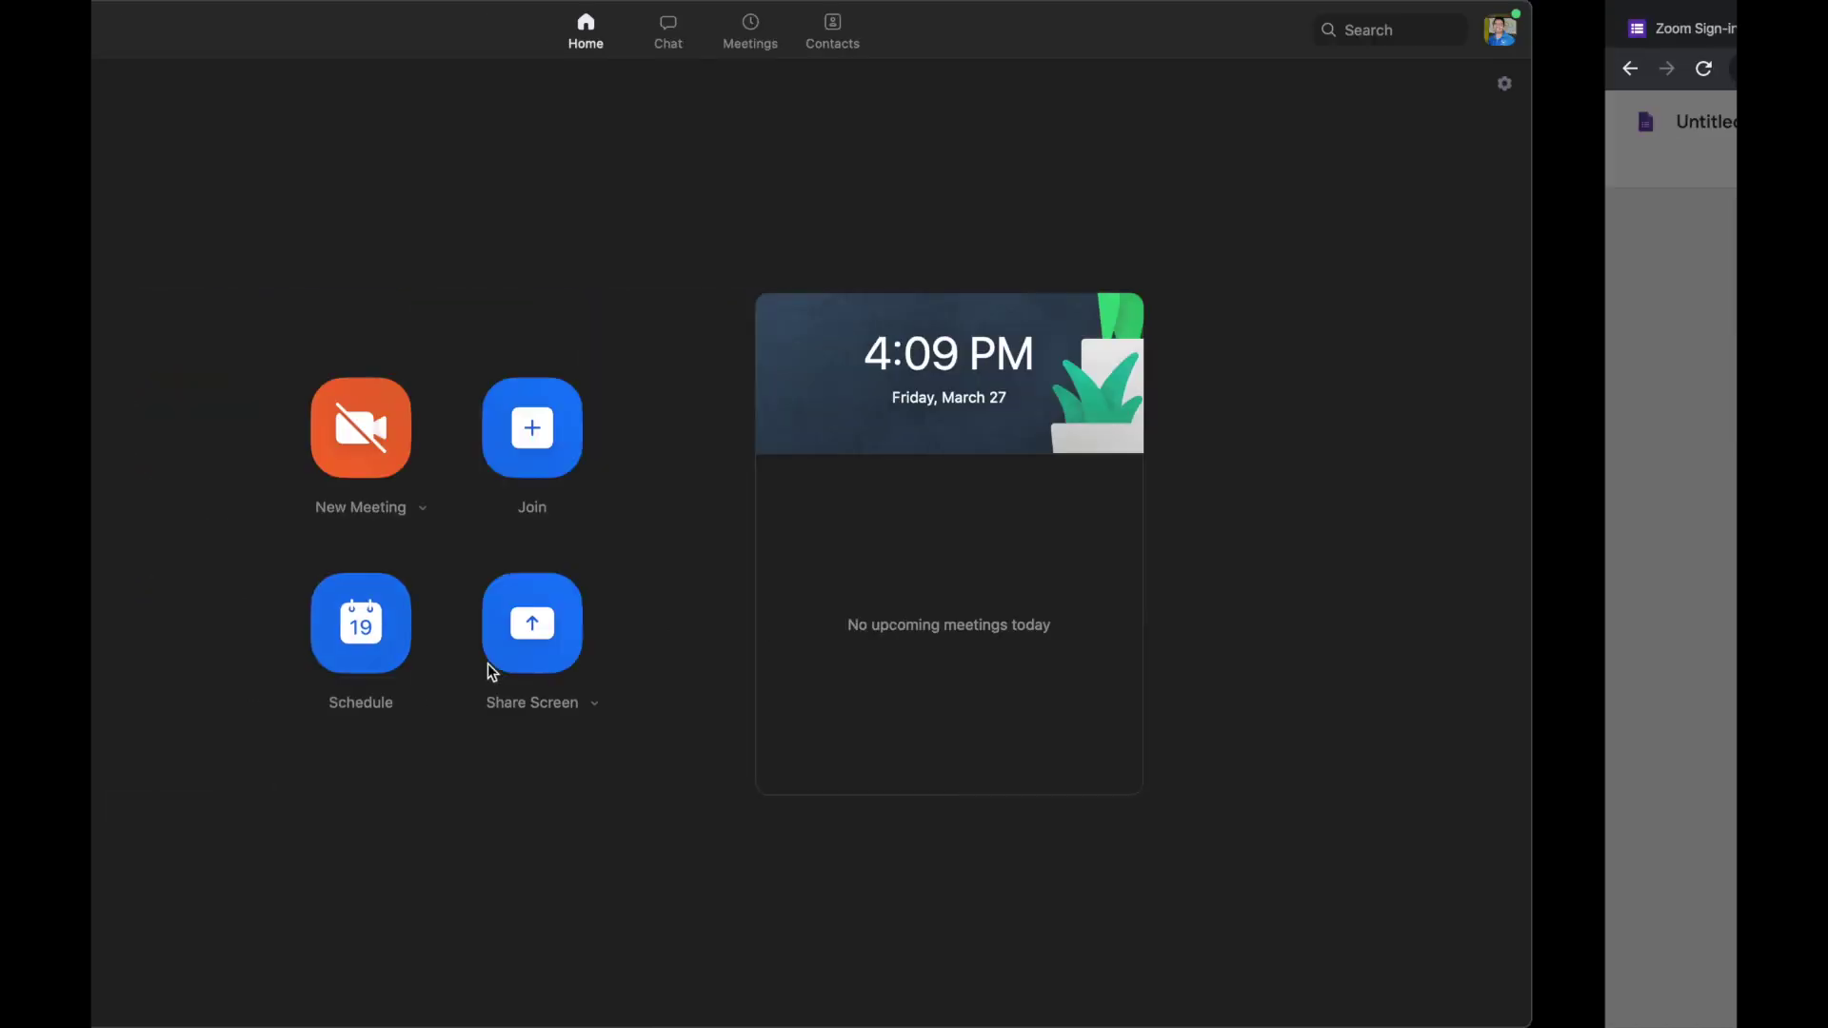
pyautogui.click(565, 424)
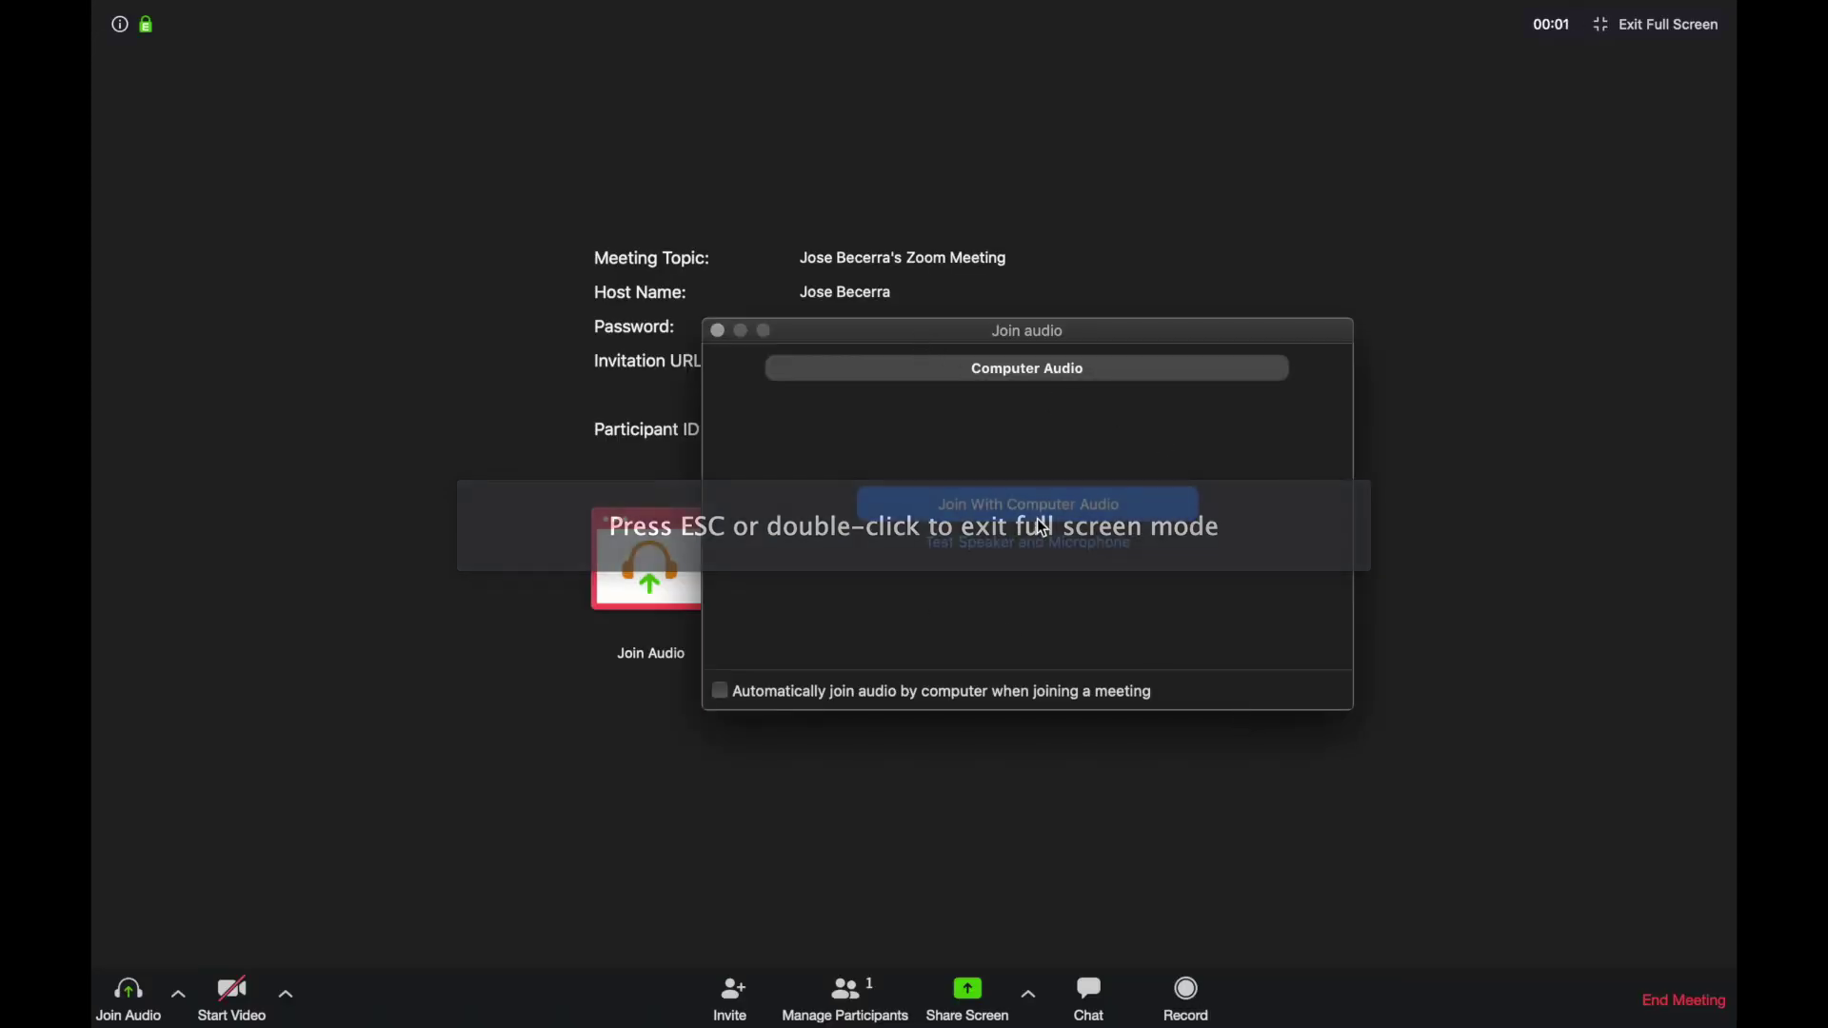
pyautogui.click(1015, 510)
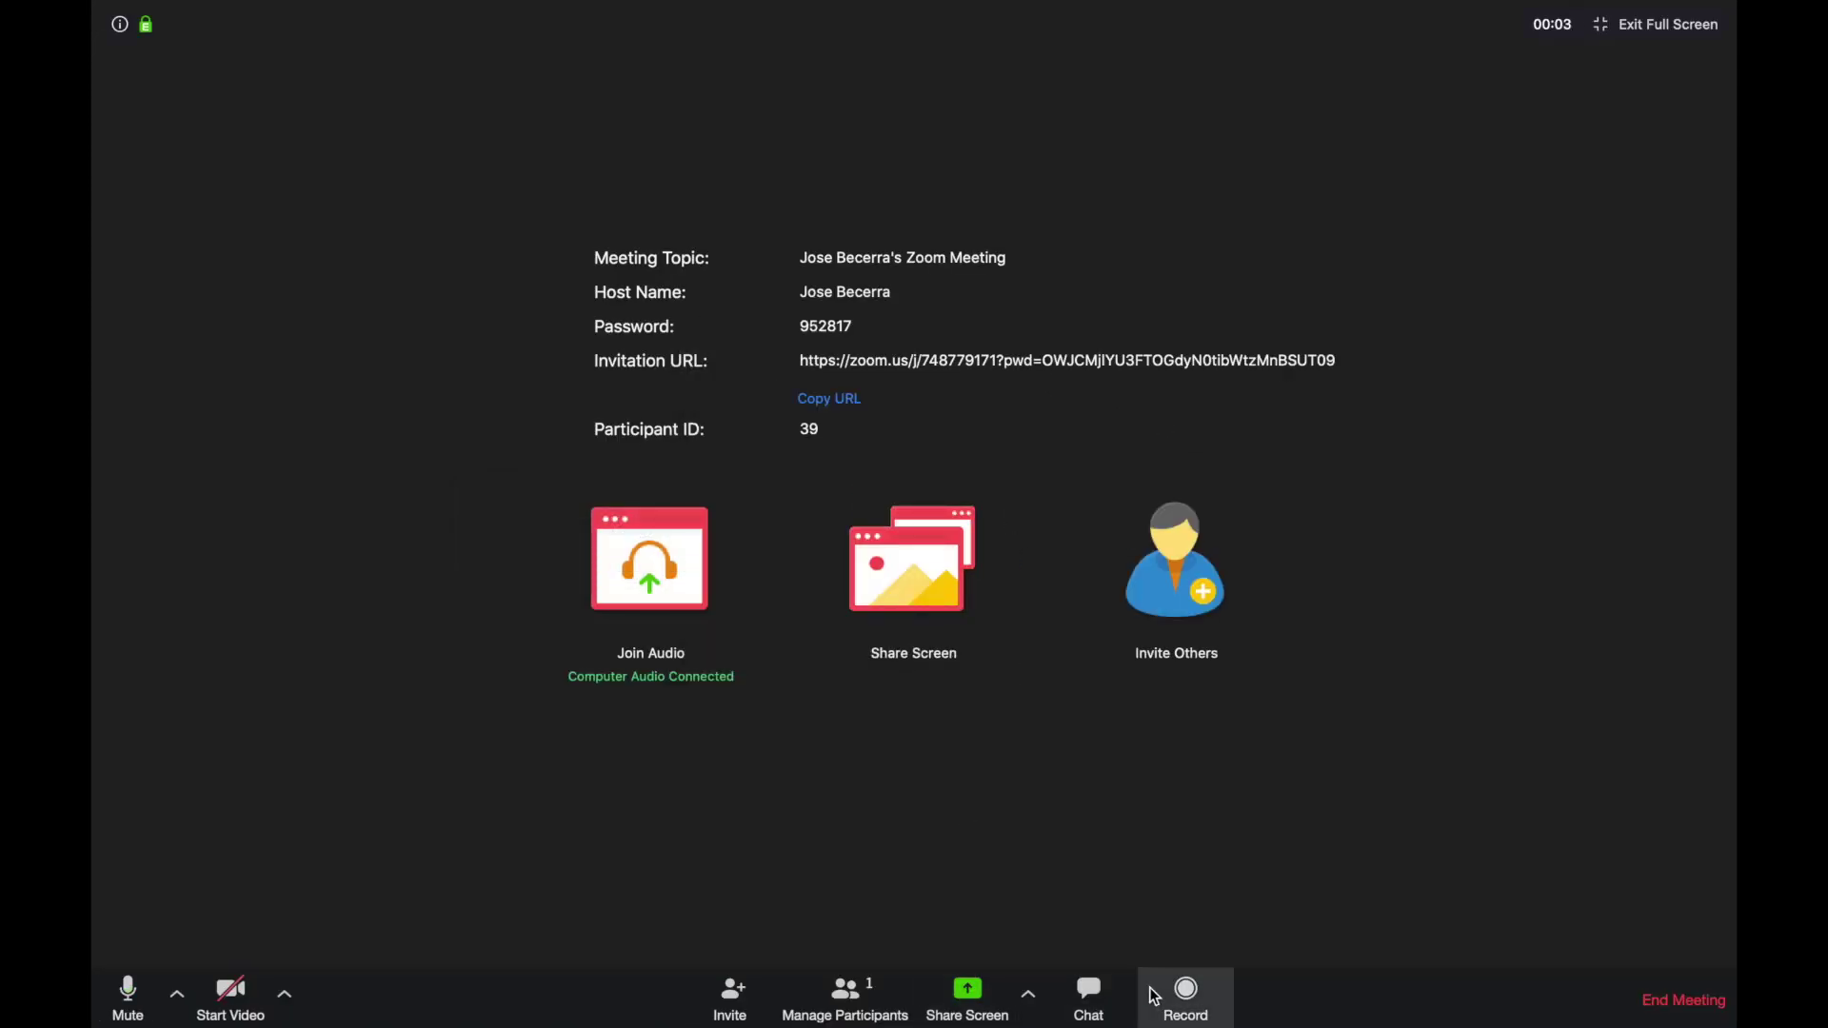
# - Post the forms.gle link to Everyone in the meeting chat, then open it
pyautogui.click(1088, 995)
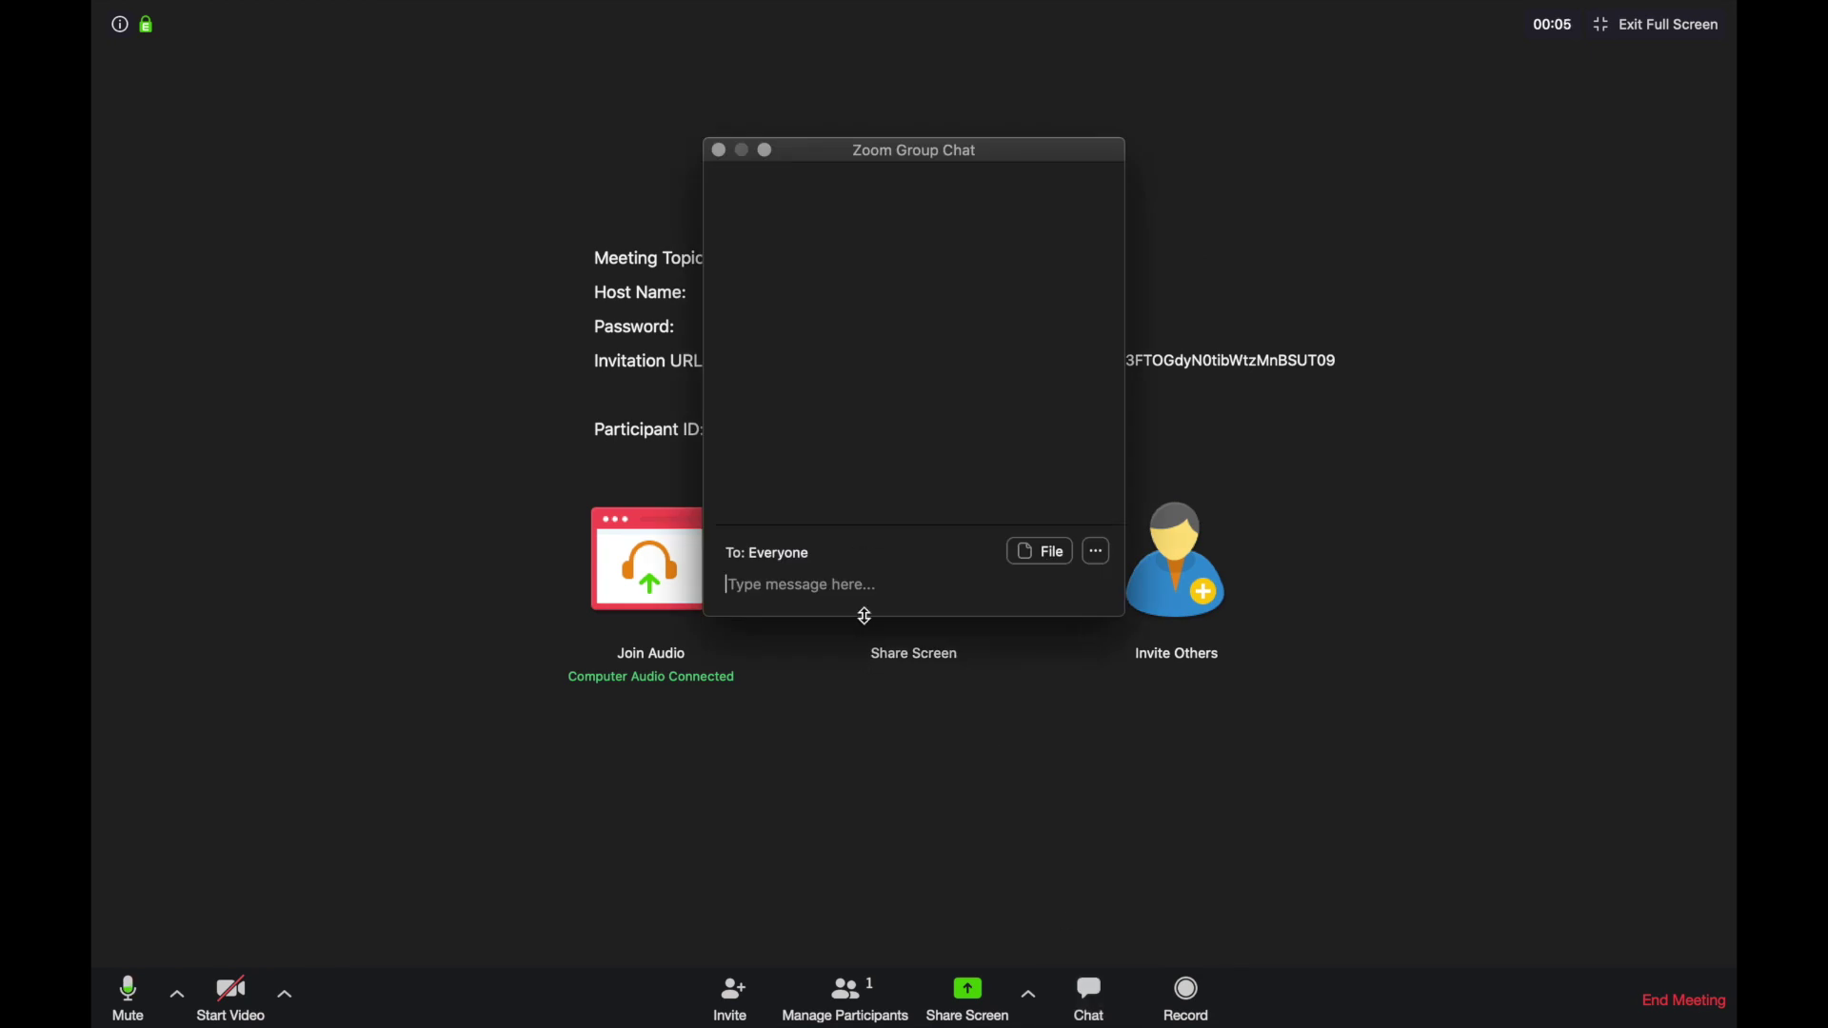
pyautogui.press('super+v')
pyautogui.press('Return')
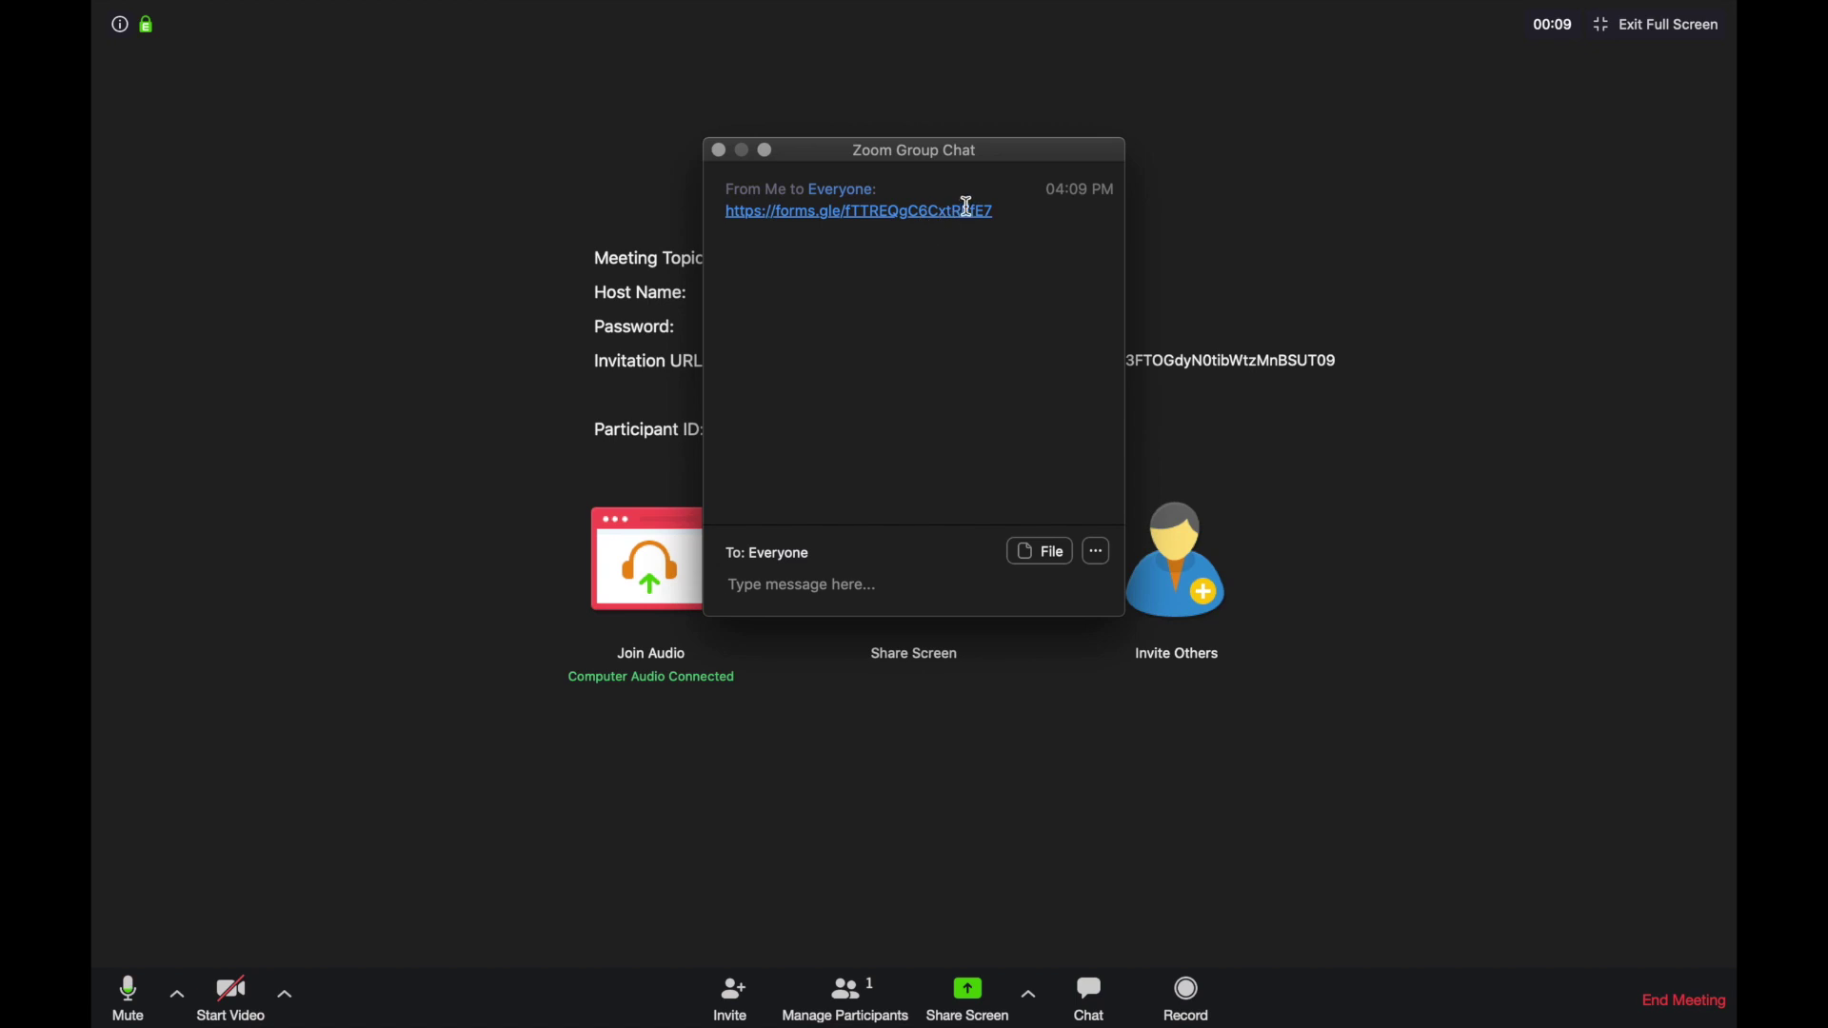
pyautogui.click(967, 209)
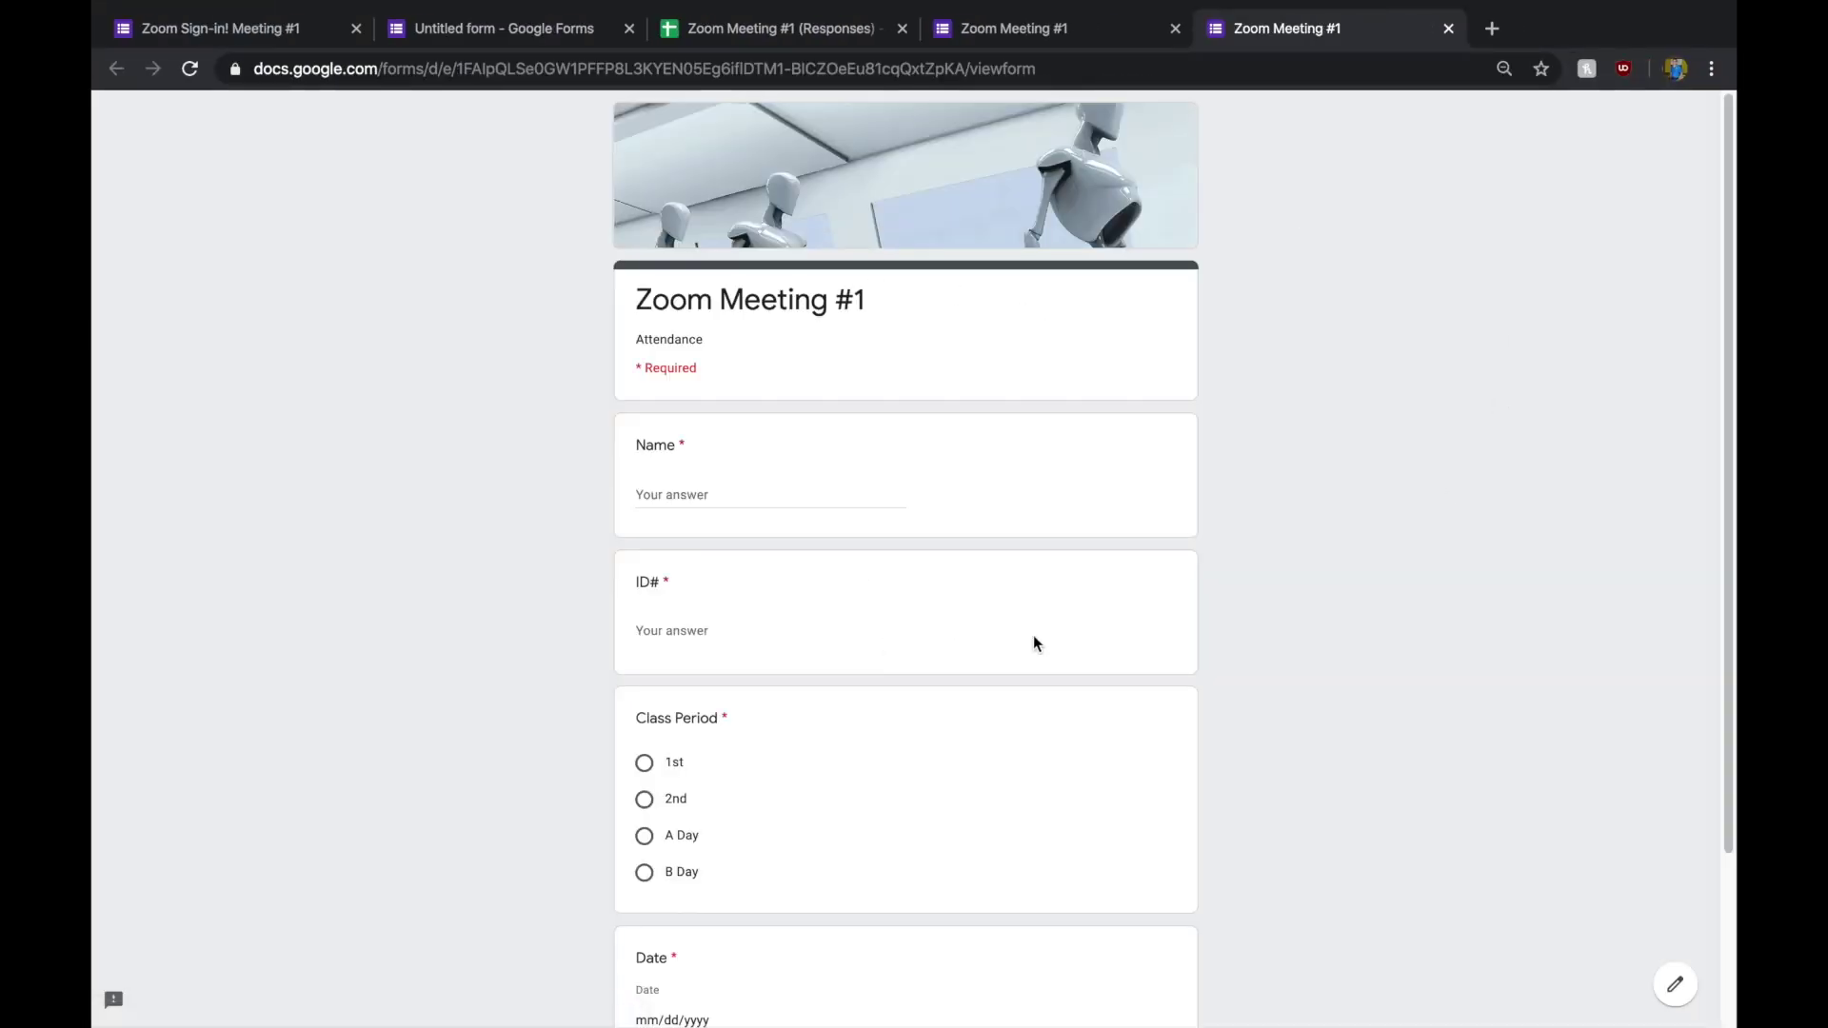
# - Check the opened 'Zoom Meeting #1' form, then return to the 'Zoom Meeting #1 (Responses)' spreadsheet
pyautogui.scroll(-3, 1048, 761)
pyautogui.scroll(3, 1052, 762)
pyautogui.click(806, 29)
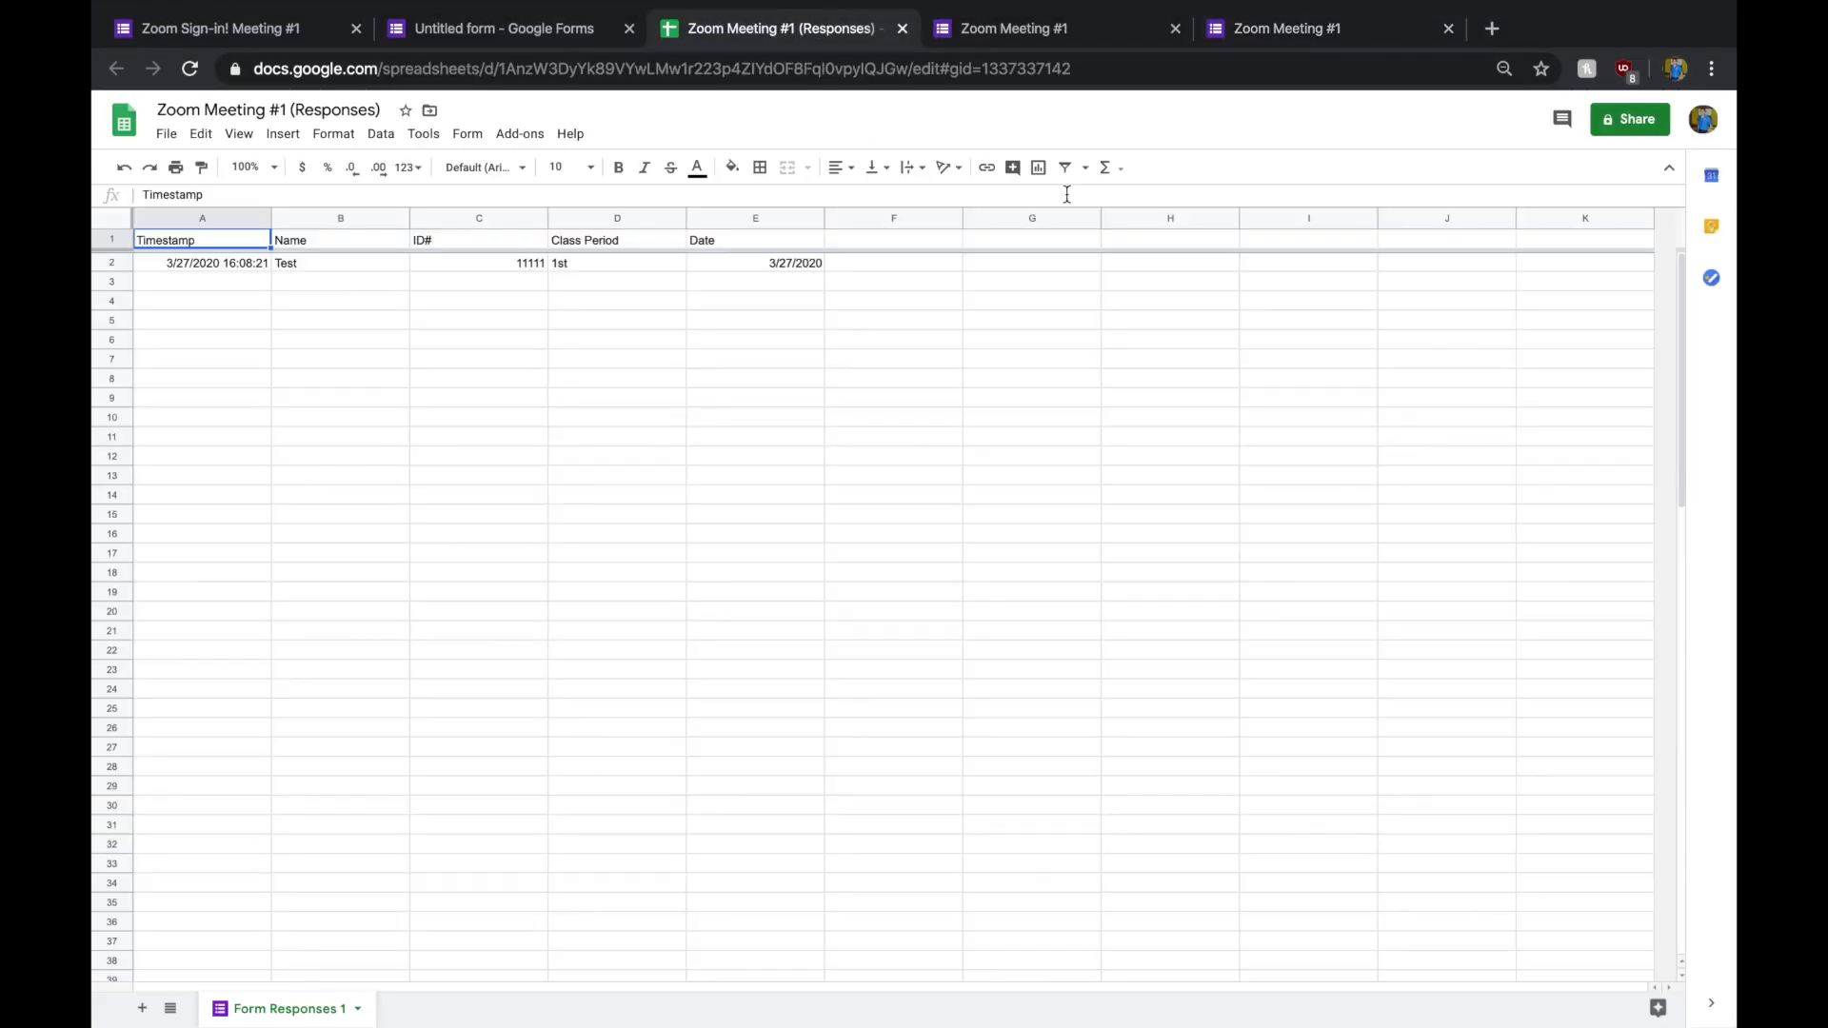